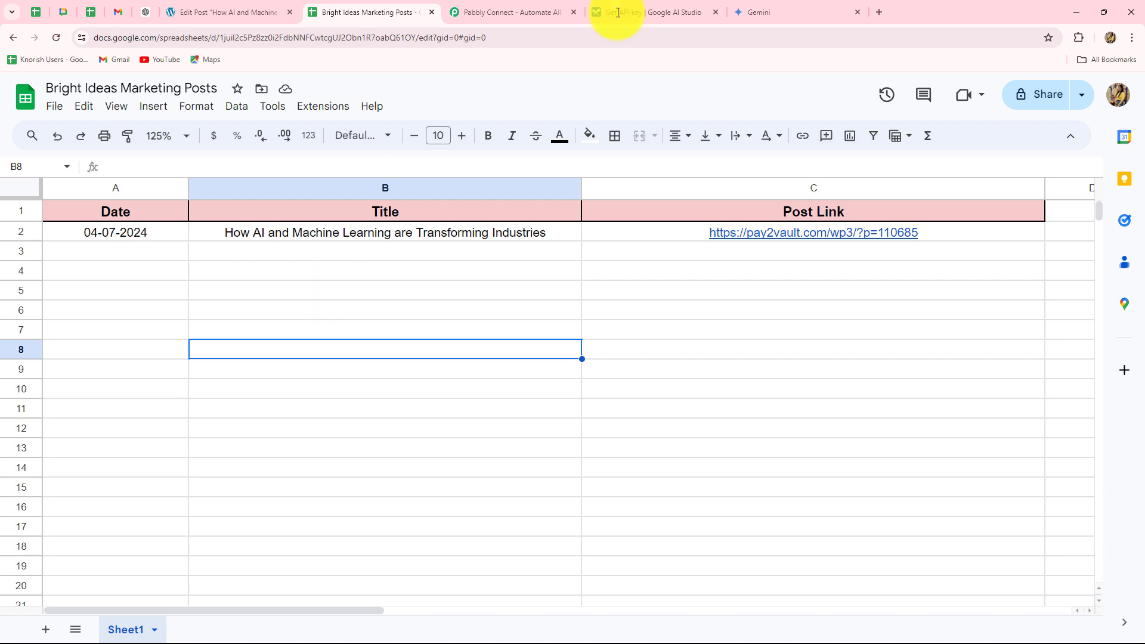
# Step: Review the Gemini page, the Bright Ideas Marketing Posts spreadsheet, the drafted WordPress post about AI and Machine Learning, and the Pabbly Connect homepage
pyautogui.click(745, 12)
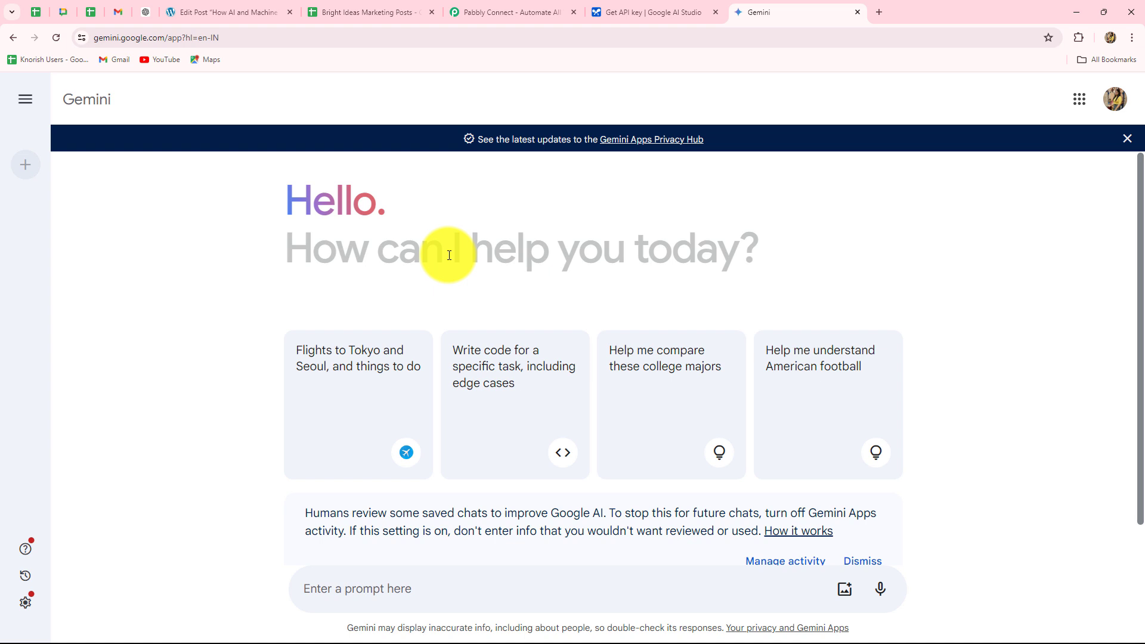
pyautogui.click(360, 12)
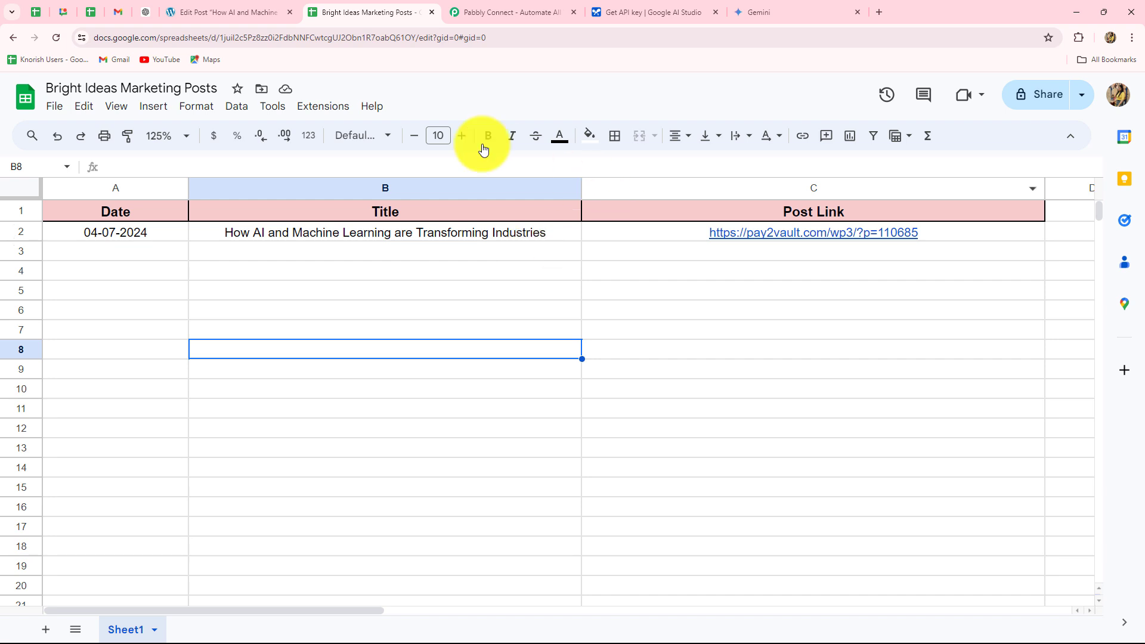
pyautogui.click(220, 10)
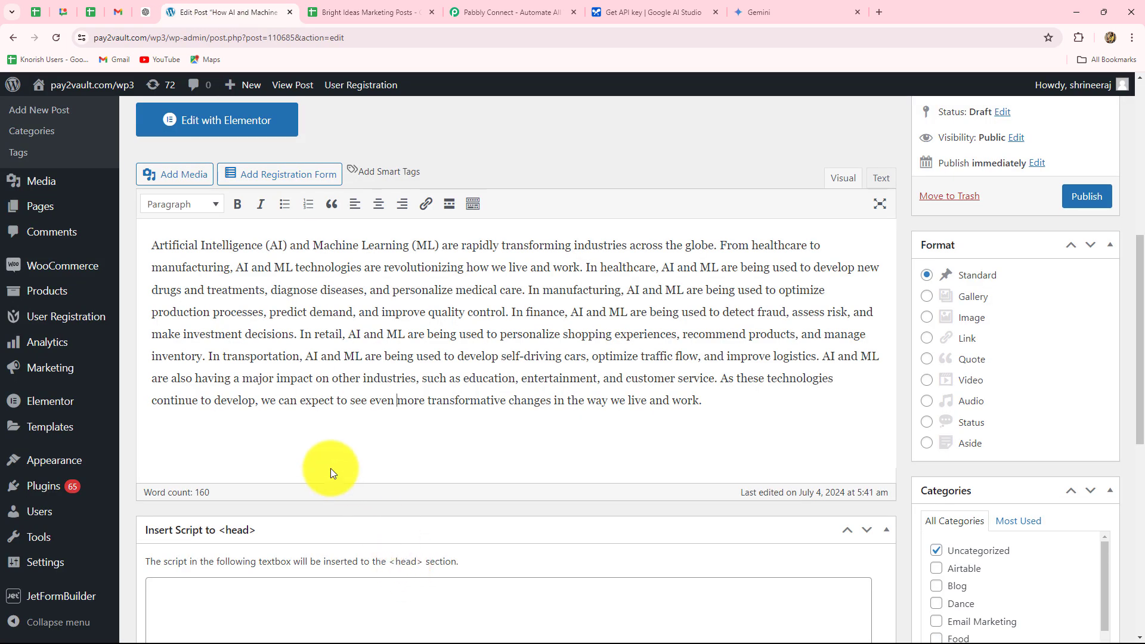
pyautogui.hotkey('ctrl', 'Tab')
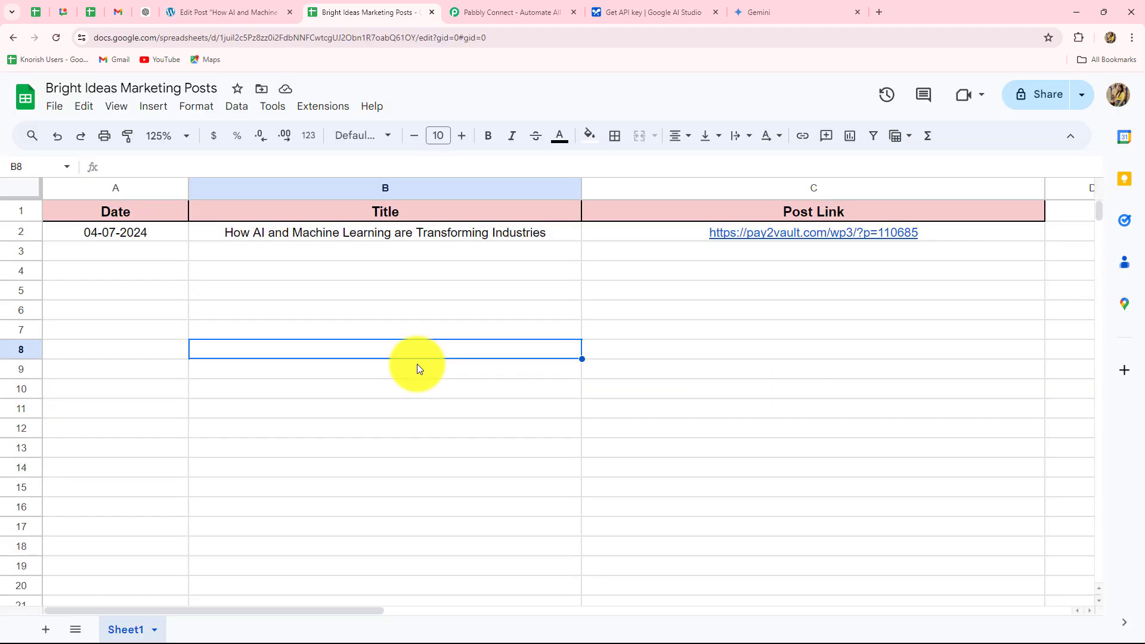
pyautogui.click(235, 12)
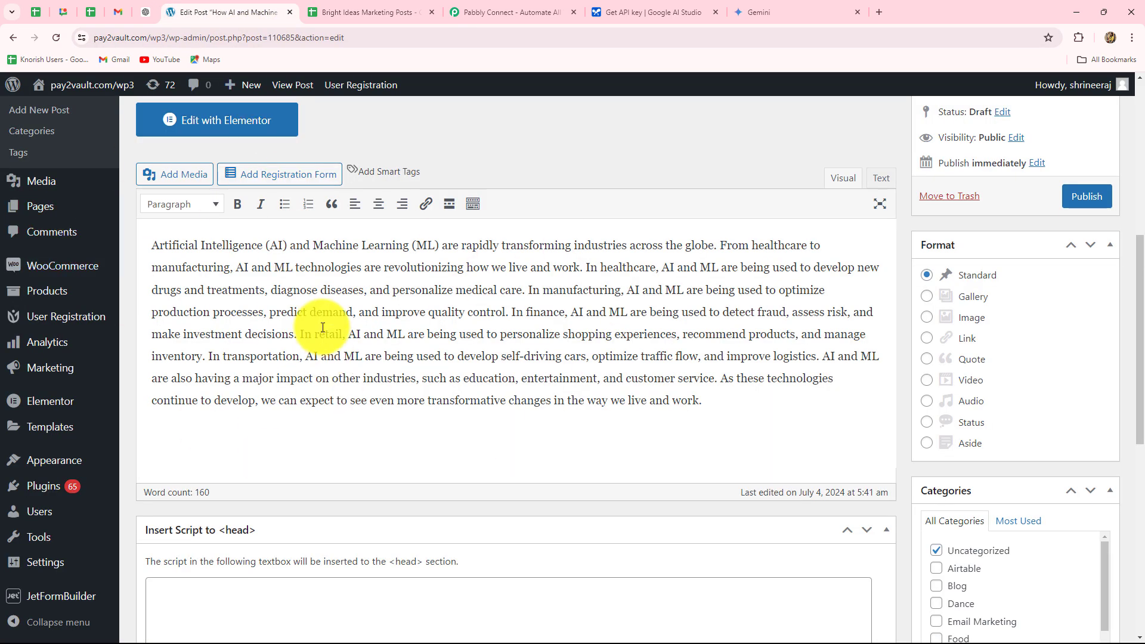
pyautogui.hotkey('ctrl', 'Tab')
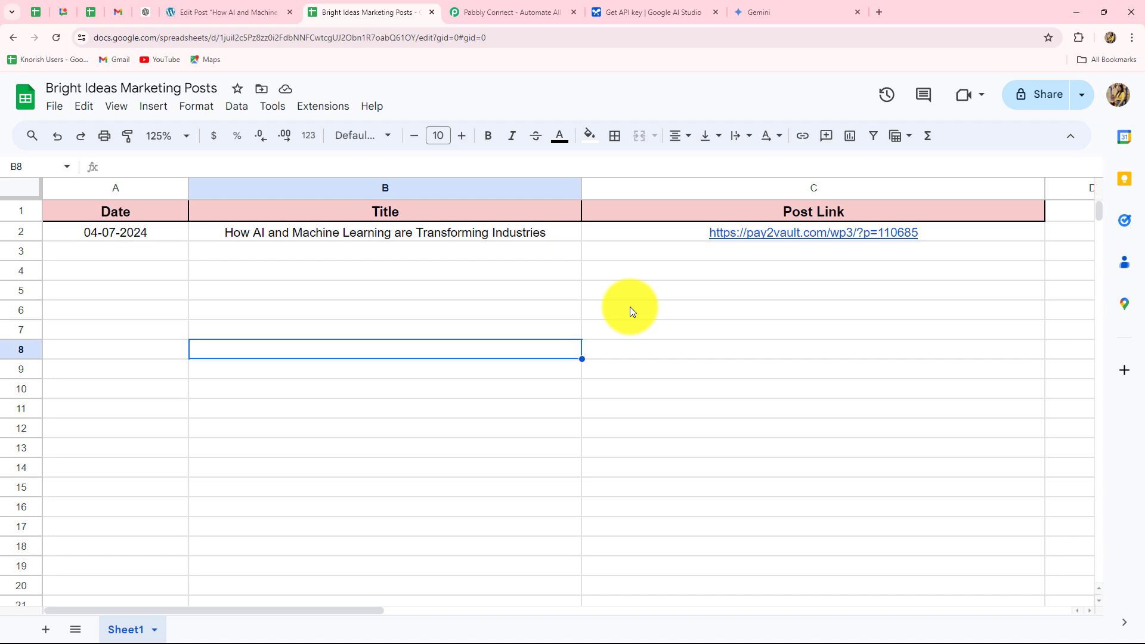
pyautogui.click(553, 10)
pyautogui.click(867, 386)
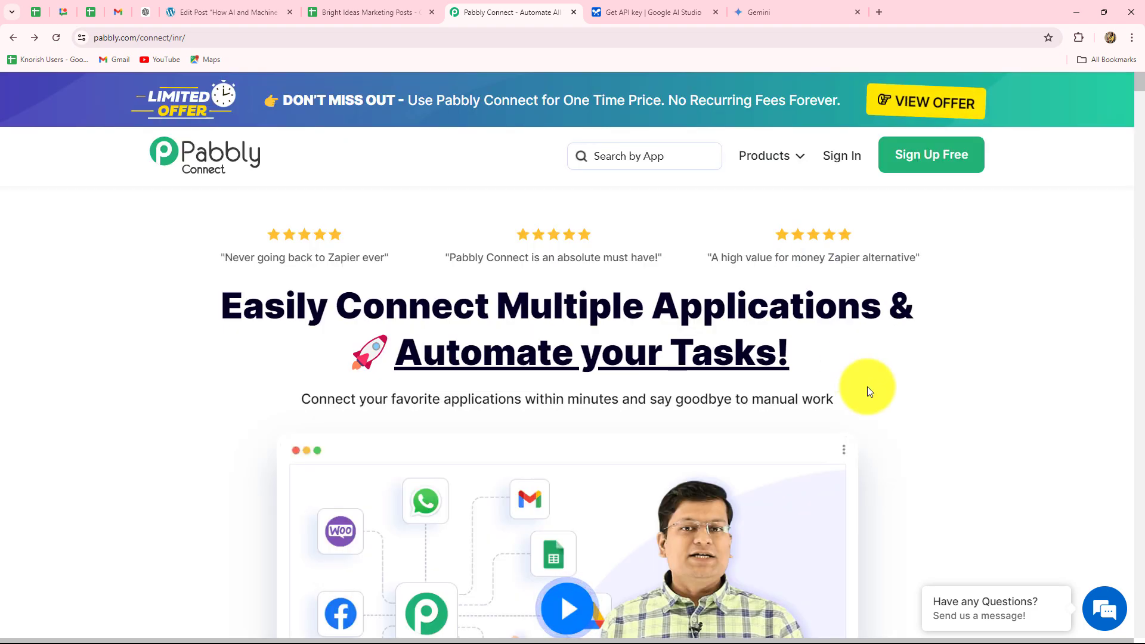
pyautogui.click(351, 13)
pyautogui.click(746, 16)
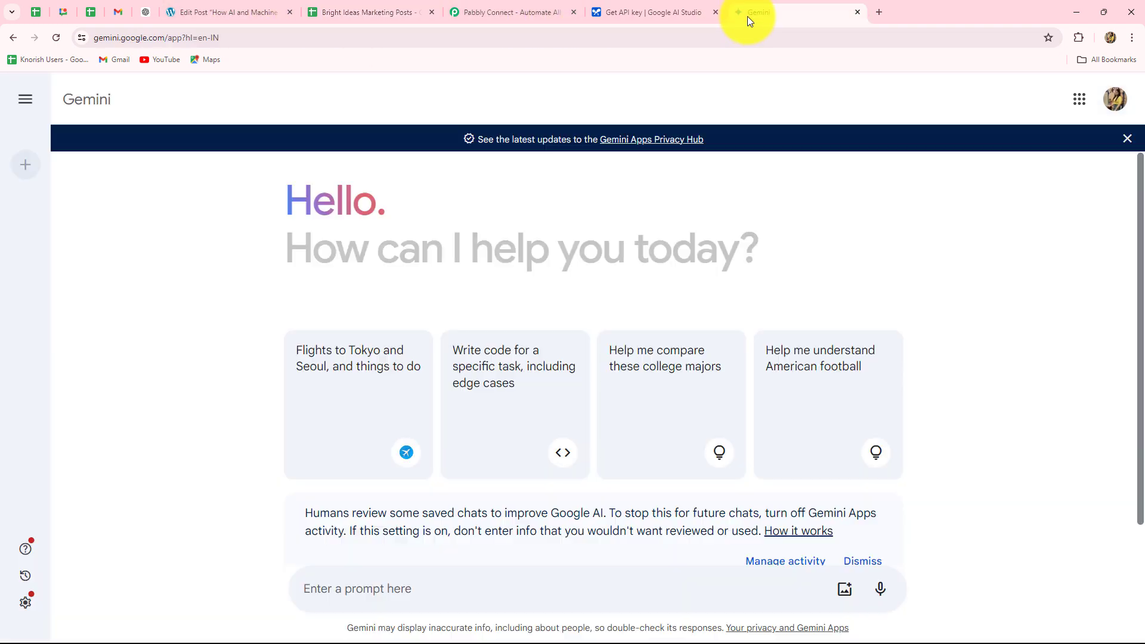
pyautogui.click(230, 10)
# Step: Switch to the Pabbly website, sign in and access Pabbly Connect from the list of all Pabbly apps
pyautogui.click(507, 13)
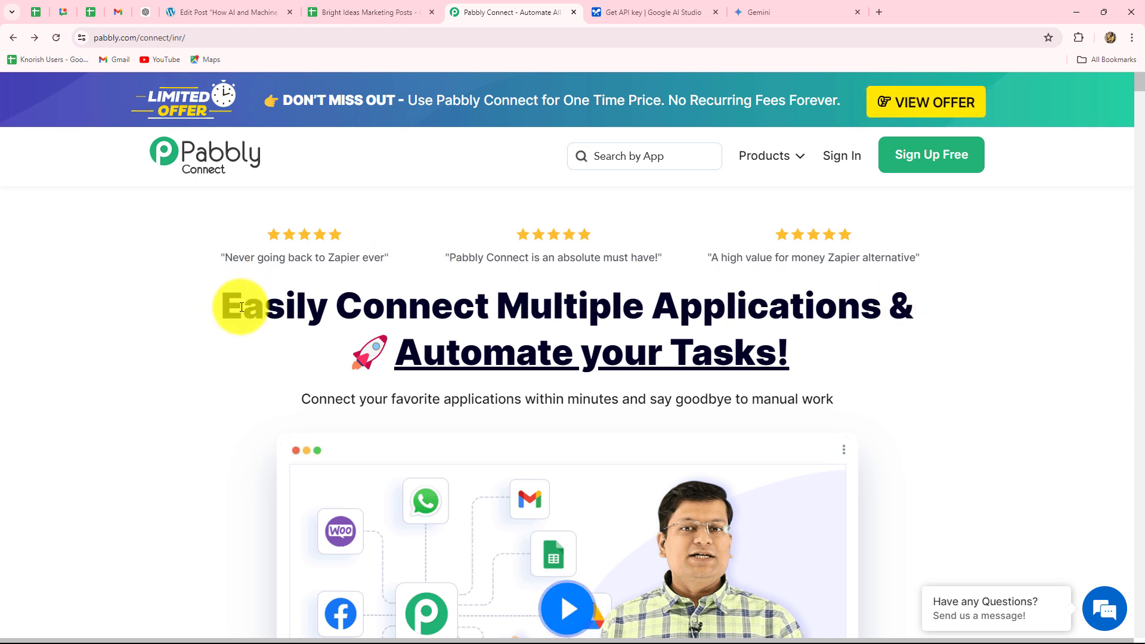
pyautogui.moveTo(241, 307); pyautogui.dragTo(850, 387)
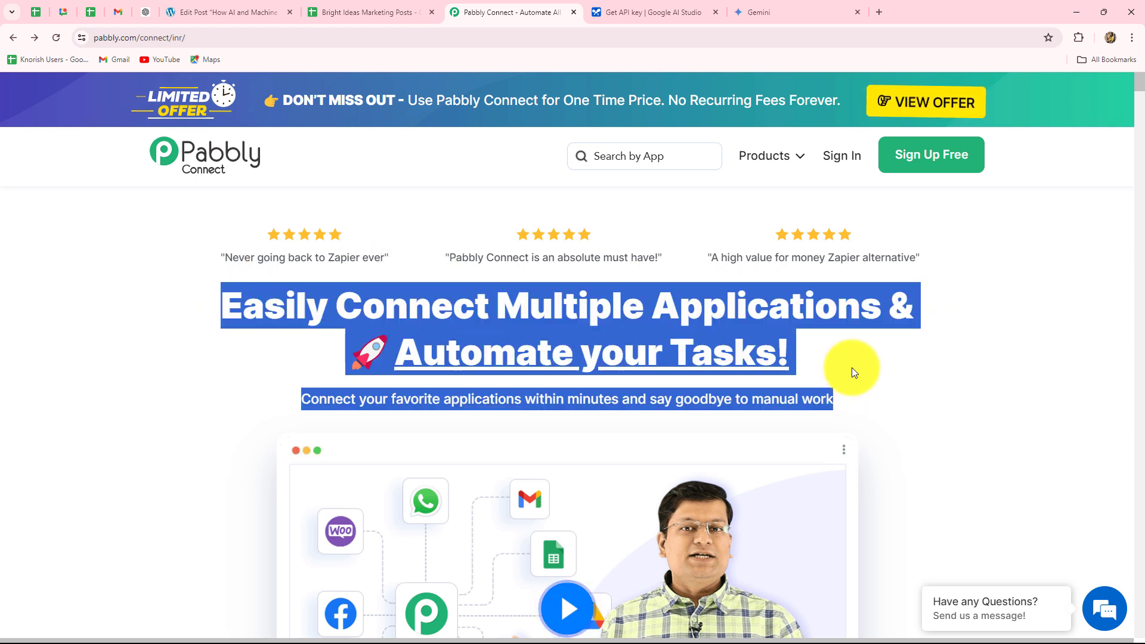
pyautogui.click(861, 357)
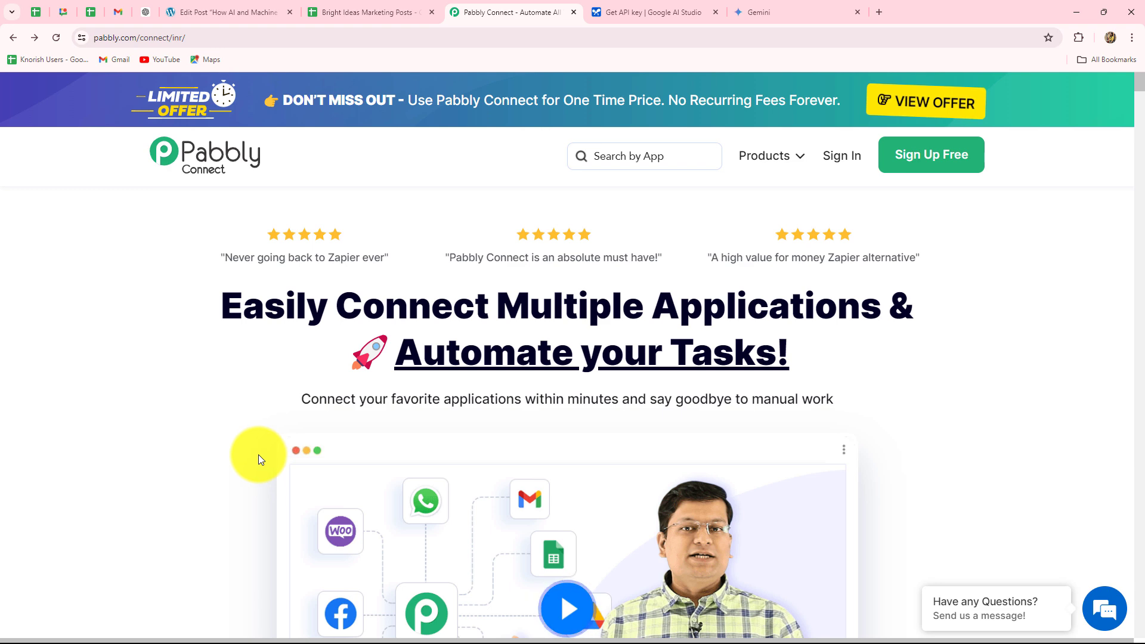
pyautogui.click(853, 160)
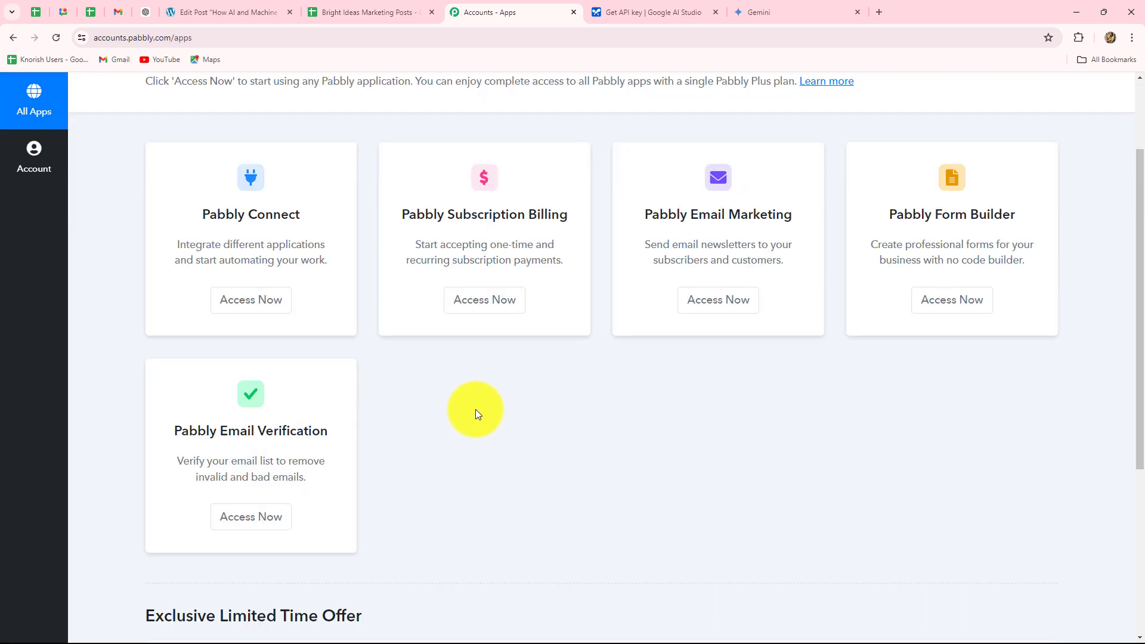
pyautogui.scroll(2, 476, 412)
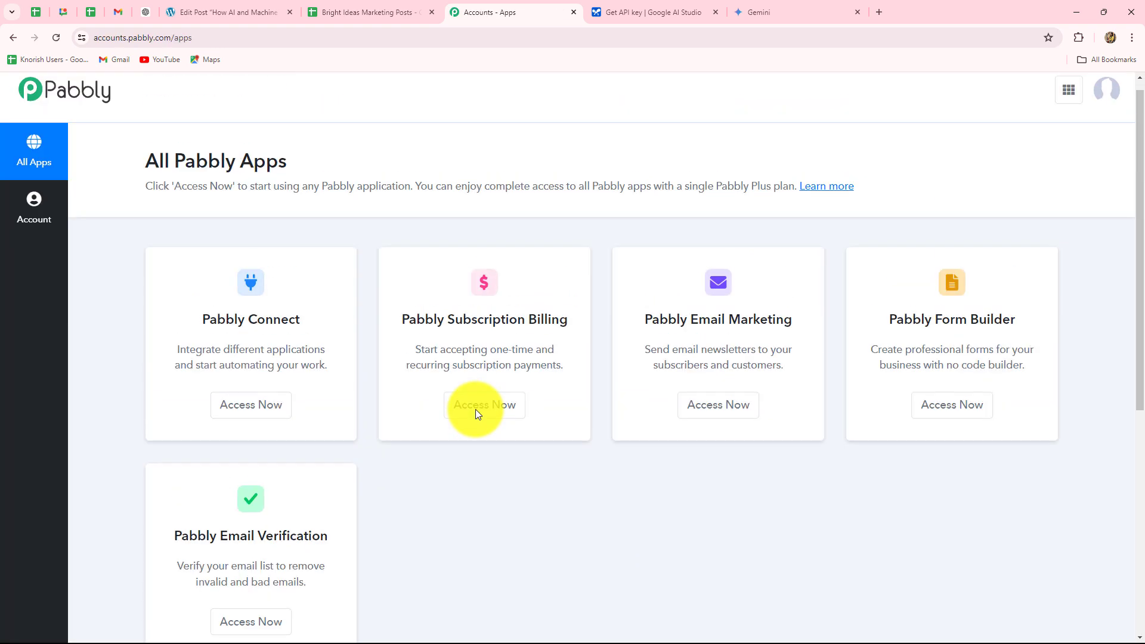
pyautogui.scroll(-3, 477, 416)
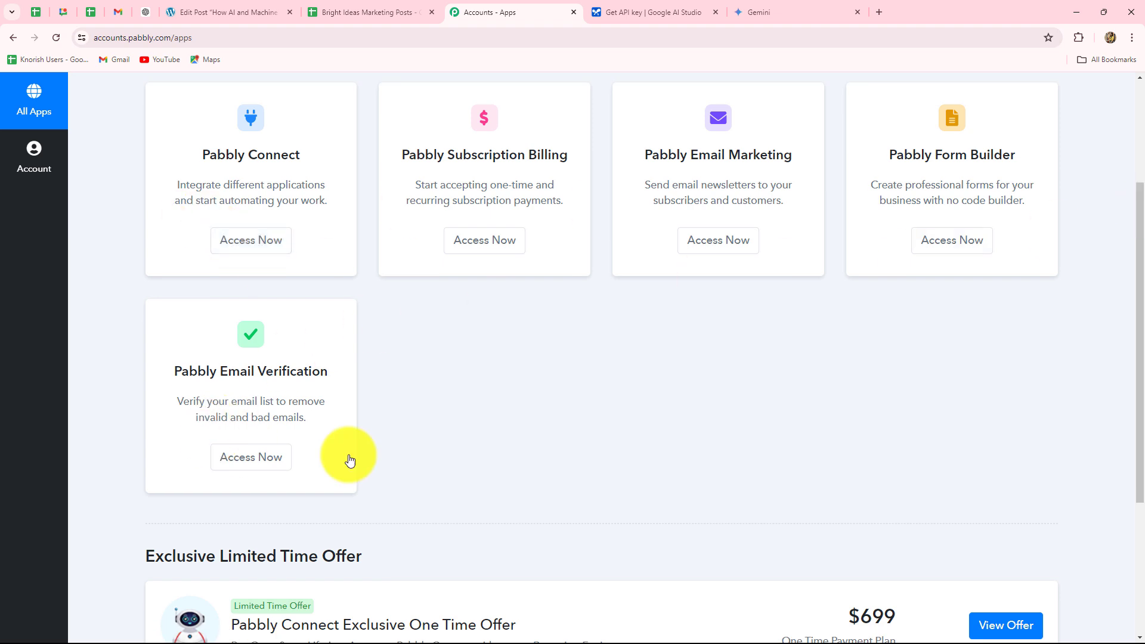
pyautogui.tripleClick(227, 154)
pyautogui.click(255, 241)
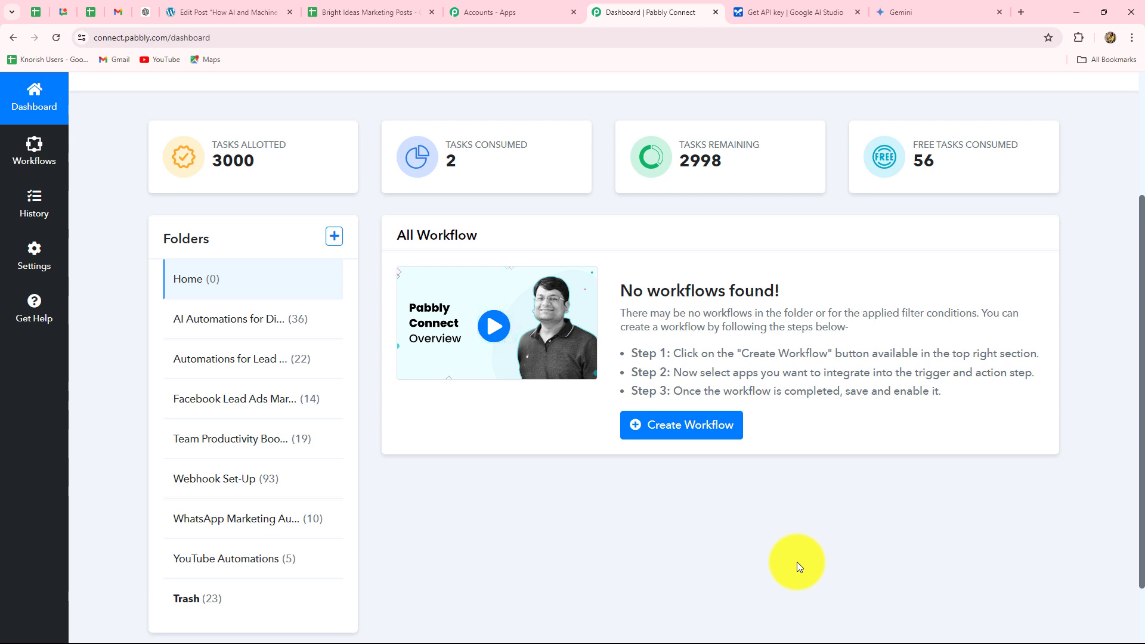
# Step: Create a workflow named "Generate WordPress Posts using Google Gemini" in the folder AI Automations for Digital Marketing
pyautogui.scroll(-2, 797, 562)
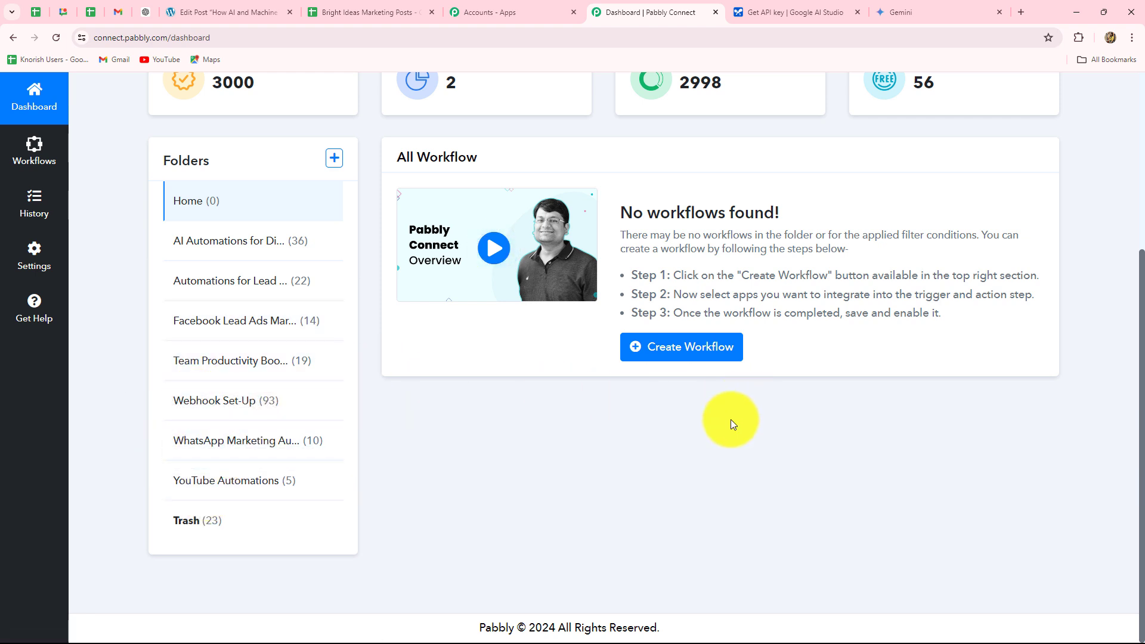
pyautogui.scroll(5, 731, 420)
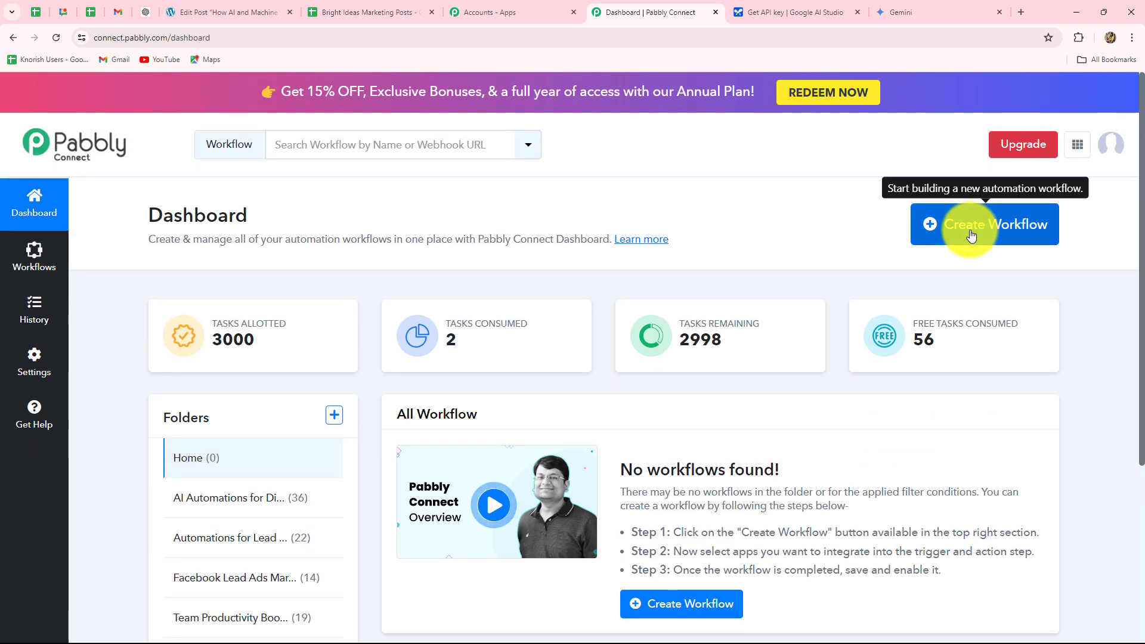
pyautogui.click(971, 235)
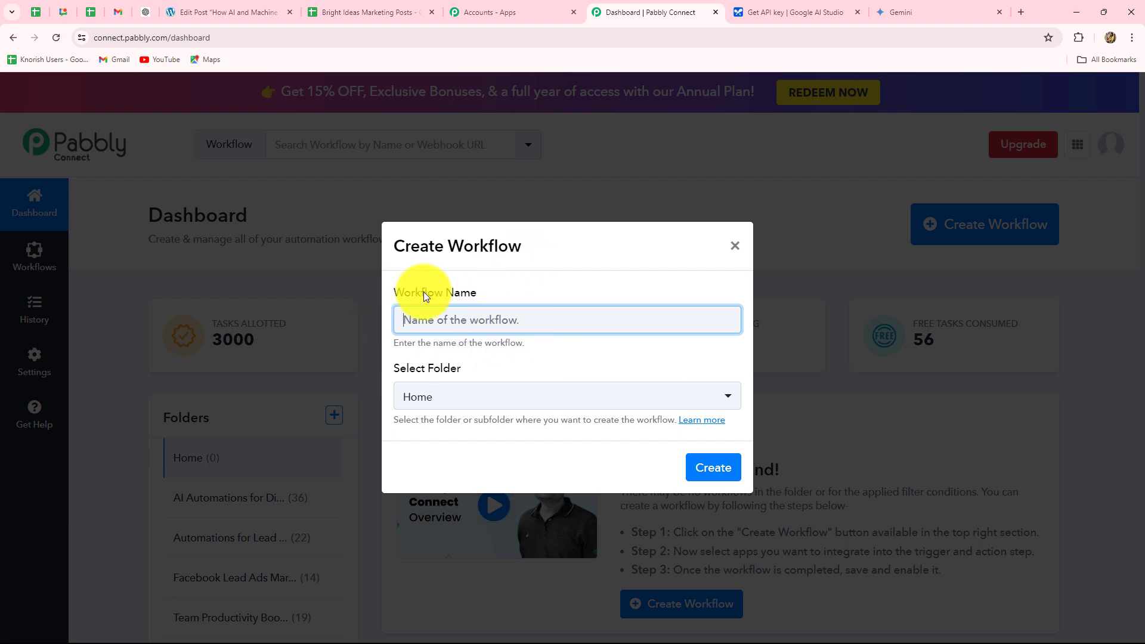
pyautogui.write('Generate WordPress Posts using Google Gemini')
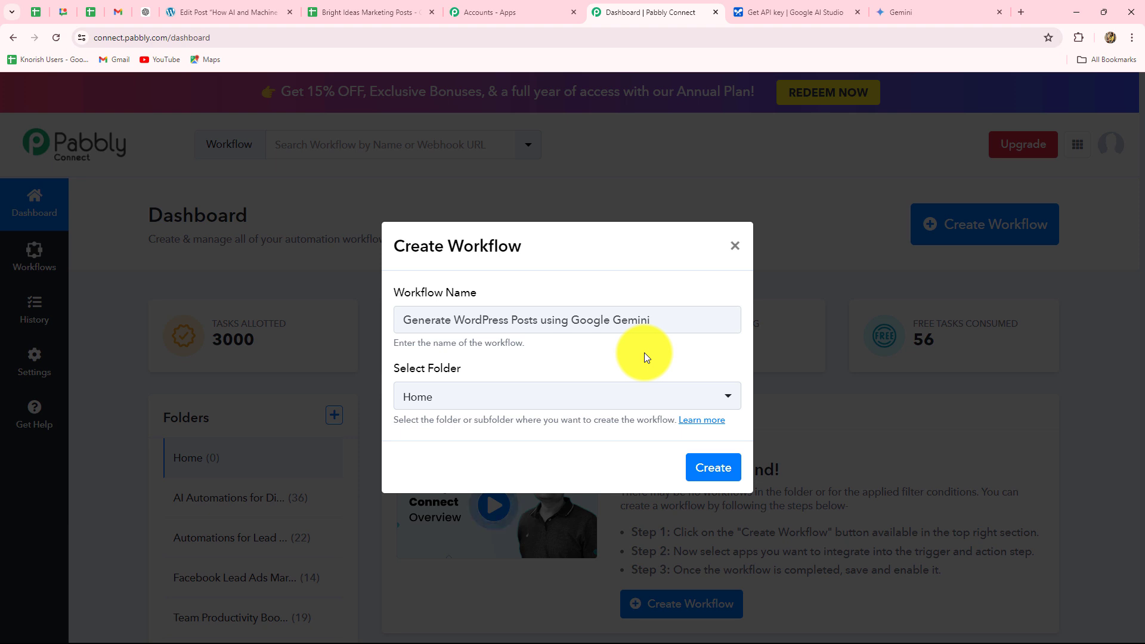
pyautogui.click(631, 396)
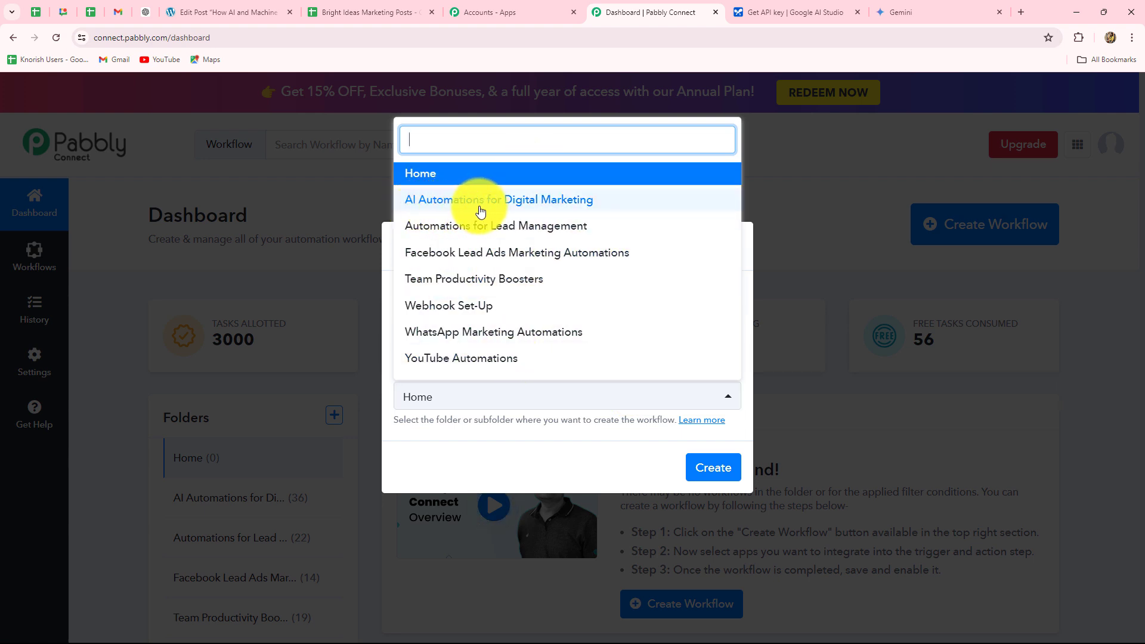
pyautogui.click(539, 200)
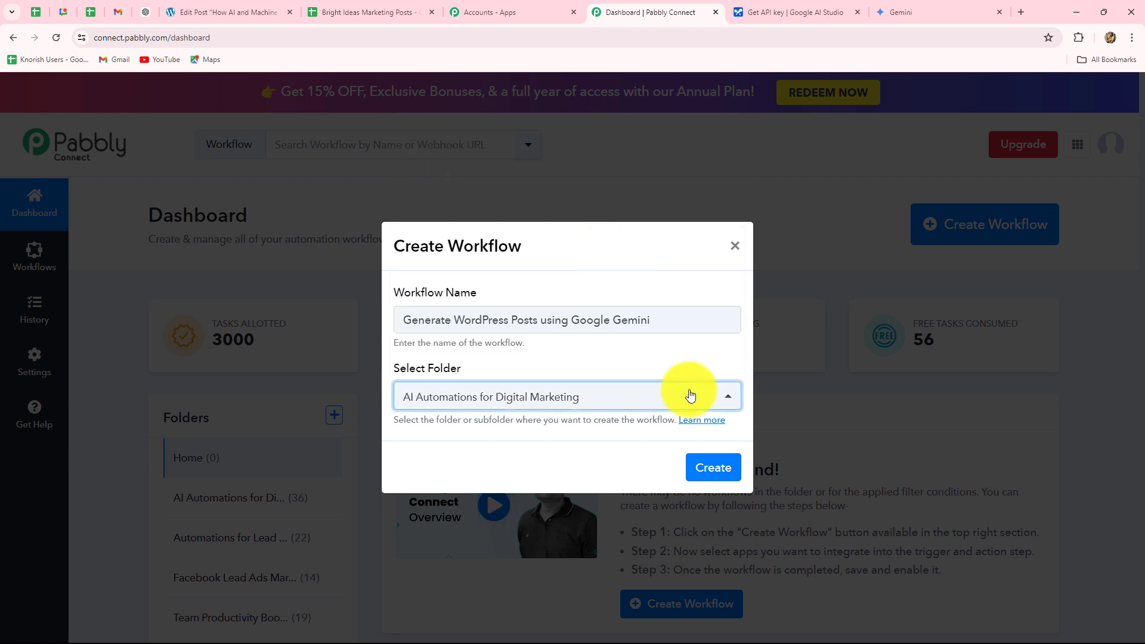
pyautogui.click(701, 467)
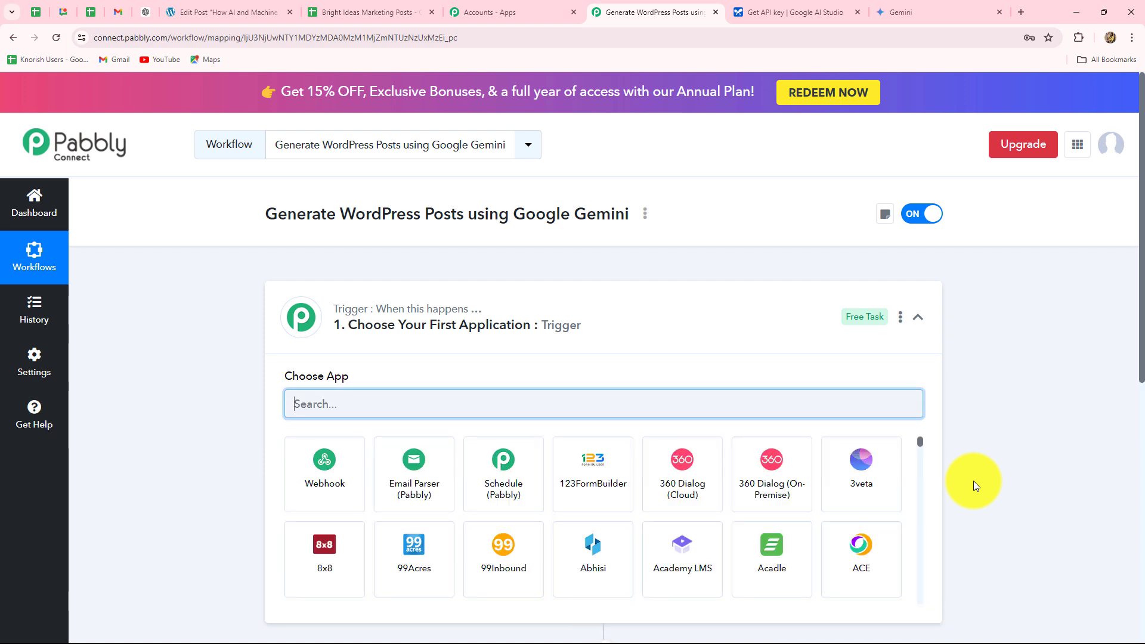
# Step: Examine the new workflow's trigger and action sections alongside the Date, Title and Post Link columns of the Bright Ideas Marketing Posts spreadsheet
pyautogui.scroll(-3, 974, 480)
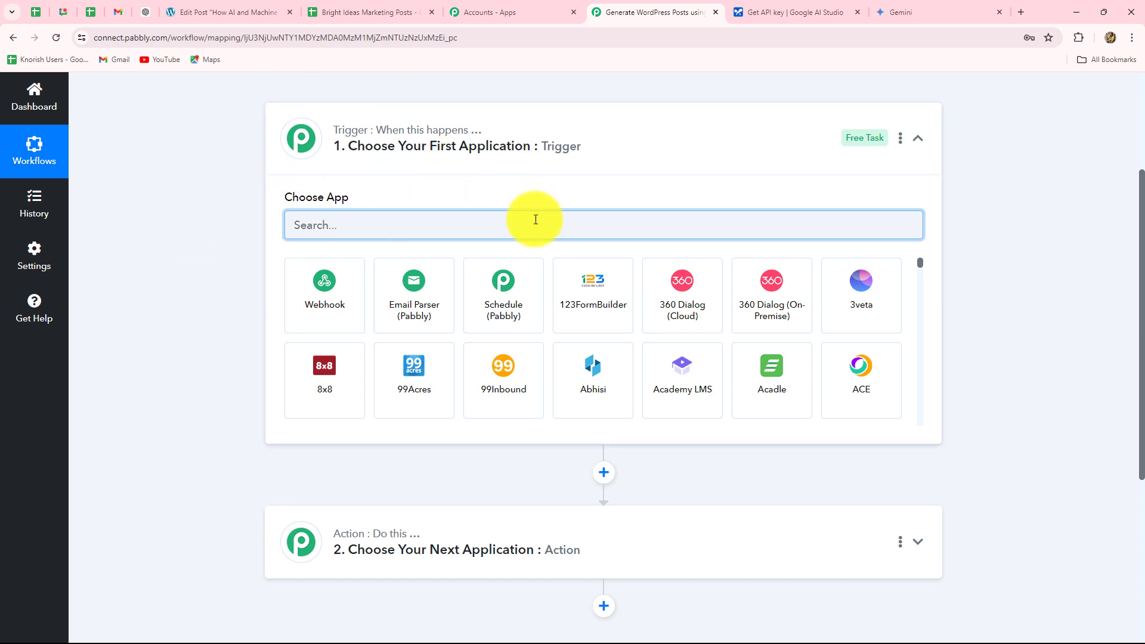
pyautogui.scroll(-5, 450, 519)
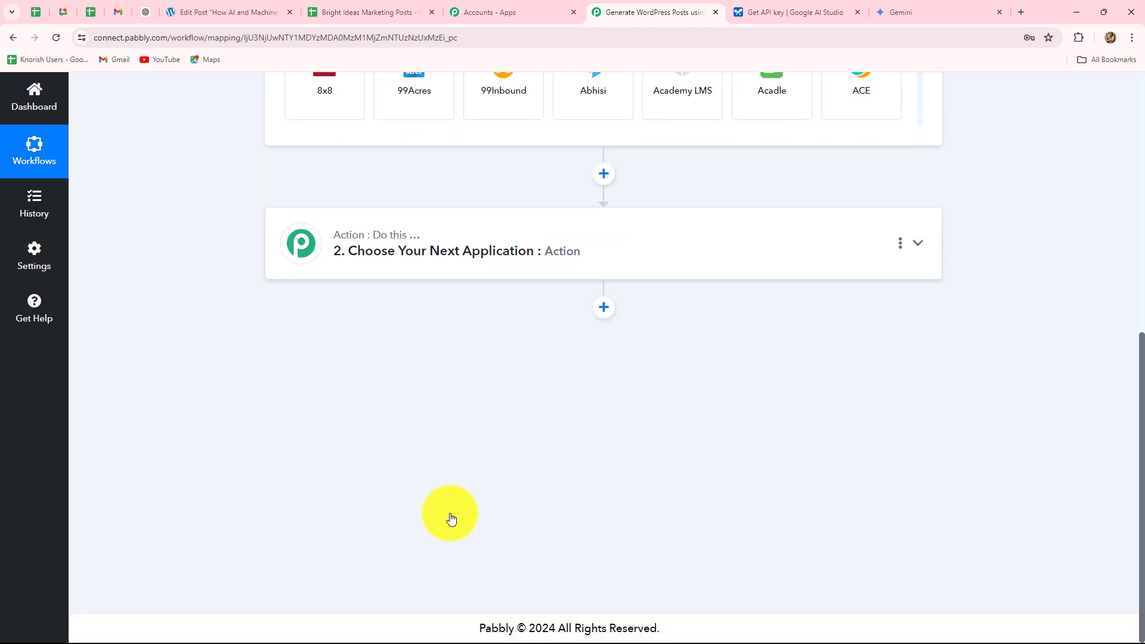
pyautogui.scroll(5, 450, 519)
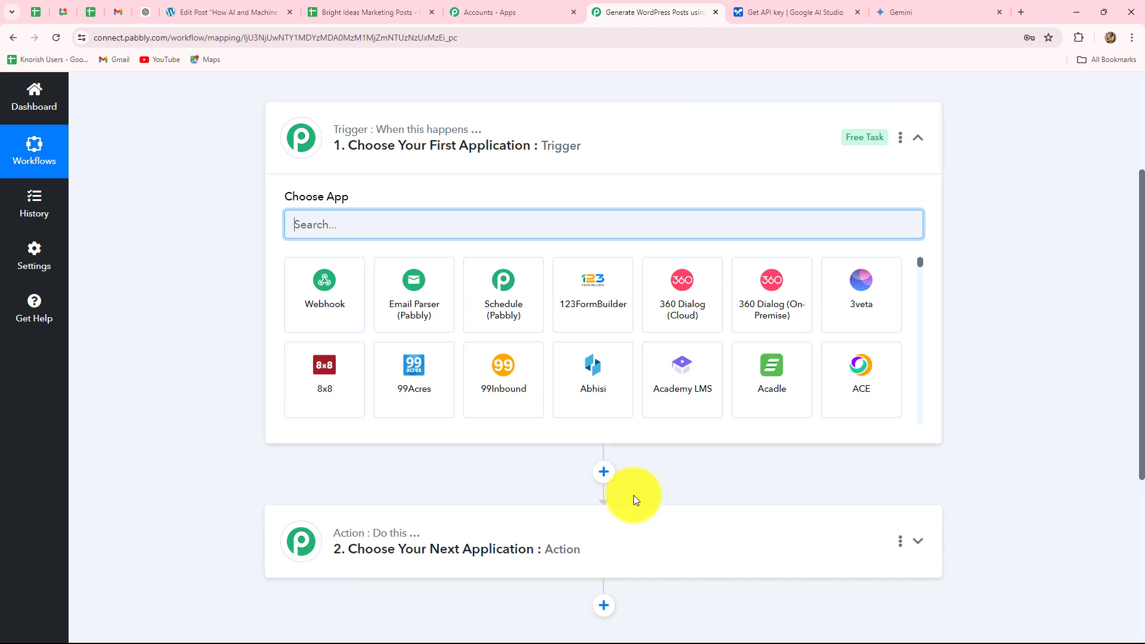
pyautogui.click(339, 11)
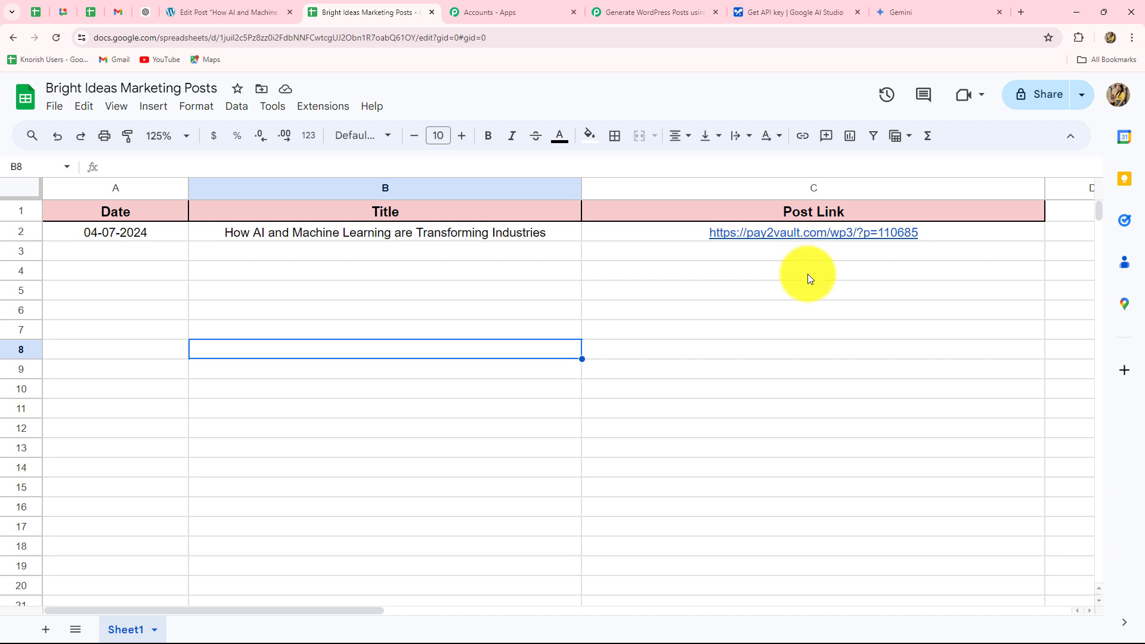
pyautogui.click(608, 11)
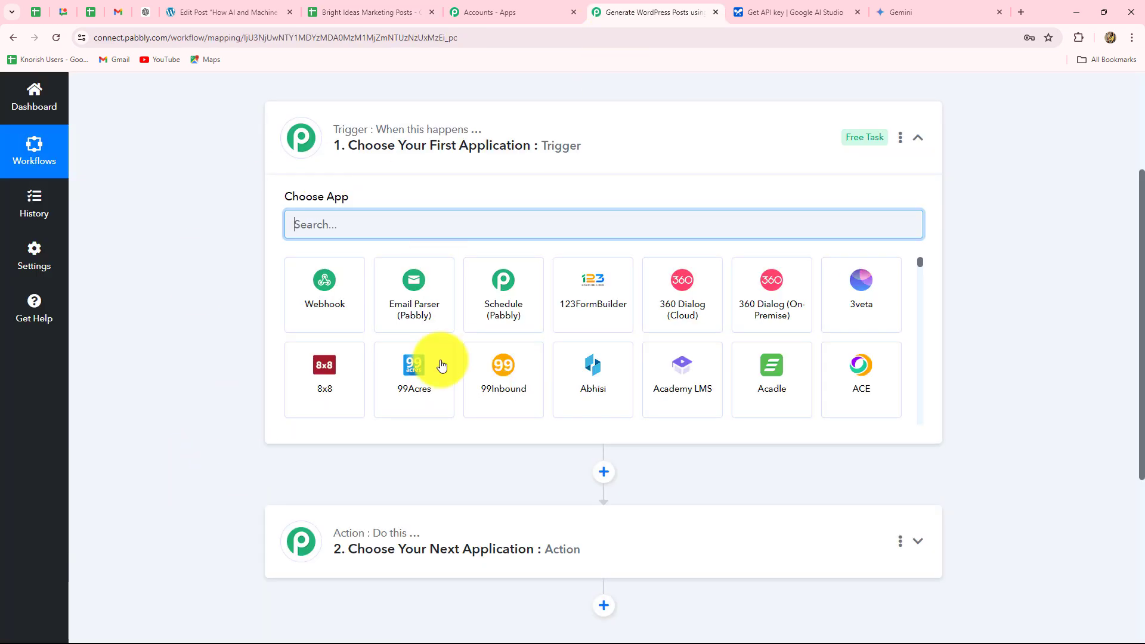
pyautogui.scroll(-2, 405, 398)
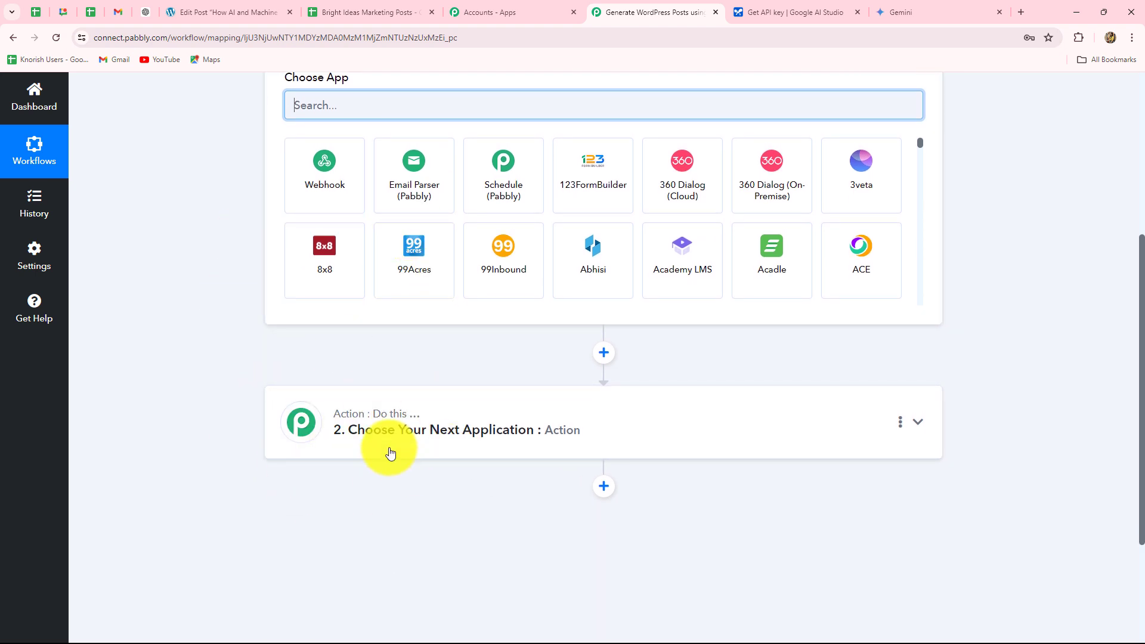
pyautogui.scroll(2, 686, 455)
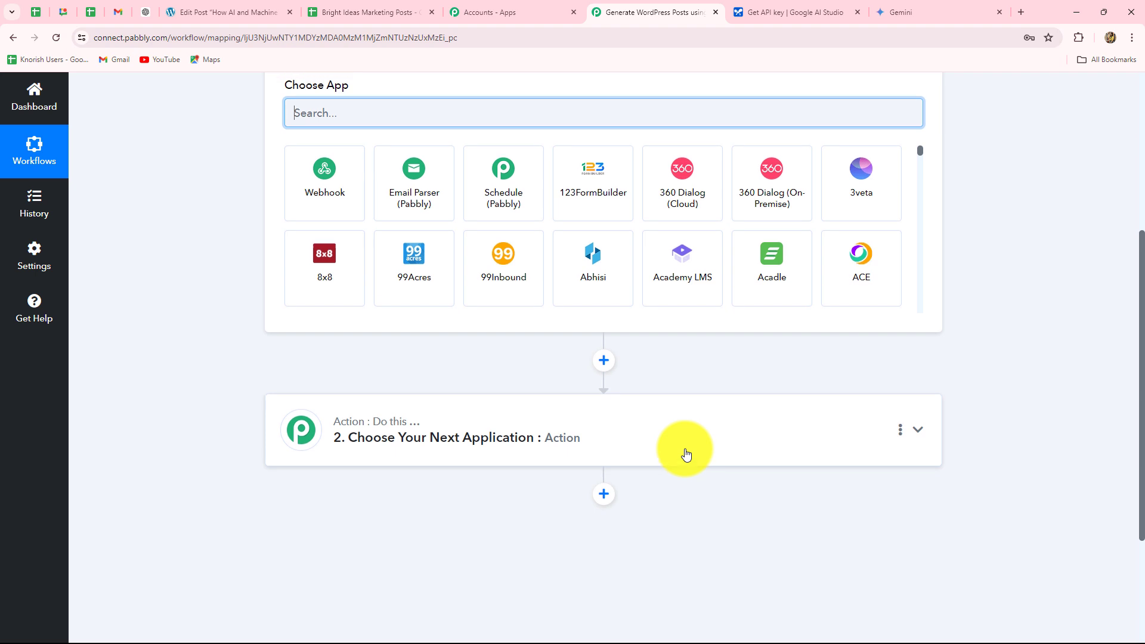
pyautogui.scroll(-5, 418, 336)
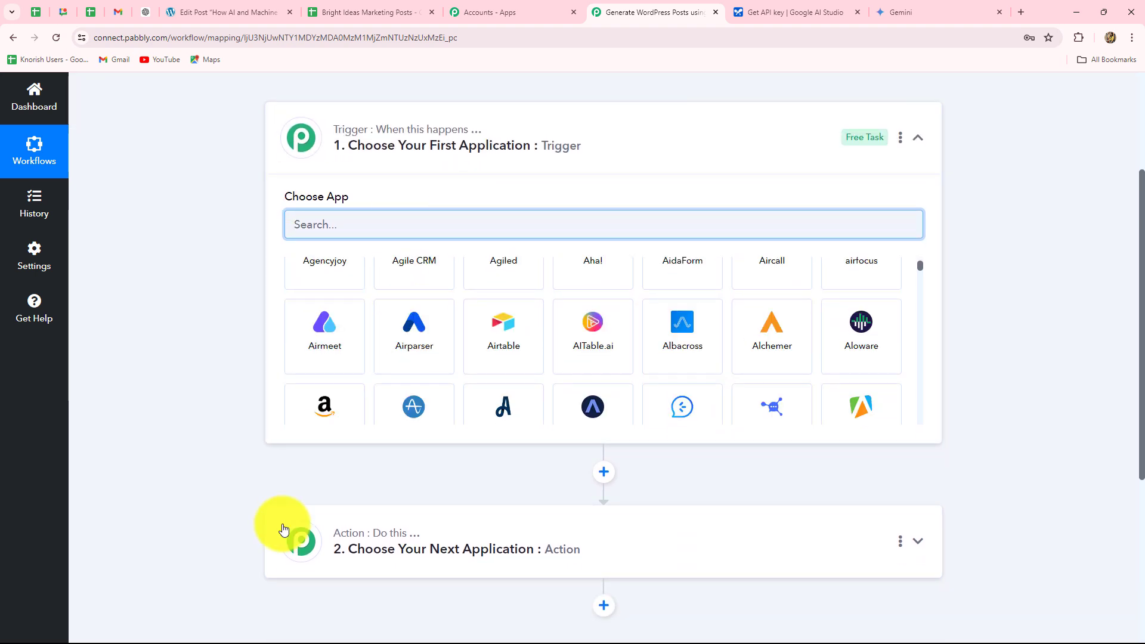
pyautogui.scroll(-2, 549, 565)
pyautogui.scroll(1, 529, 553)
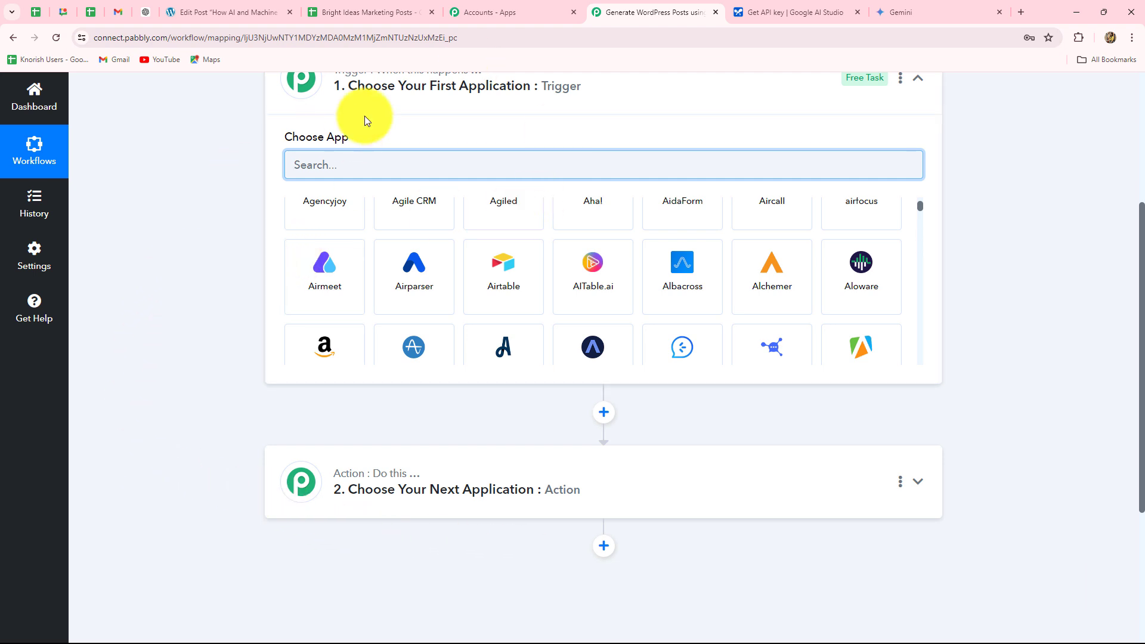
pyautogui.click(366, 18)
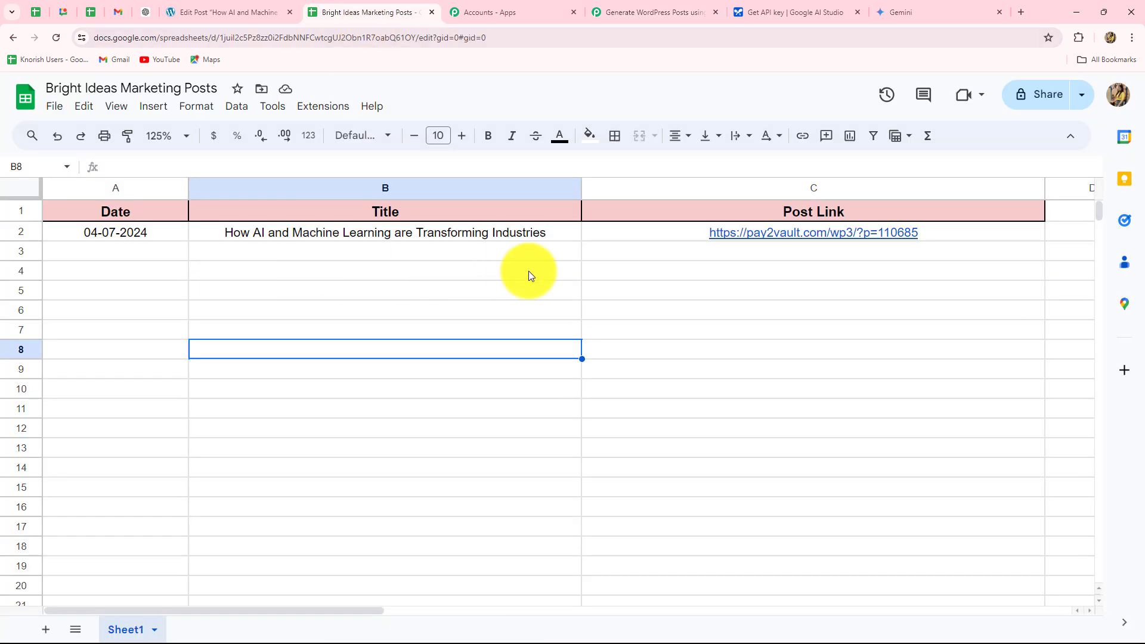
pyautogui.click(624, 11)
pyautogui.scroll(-3, 991, 298)
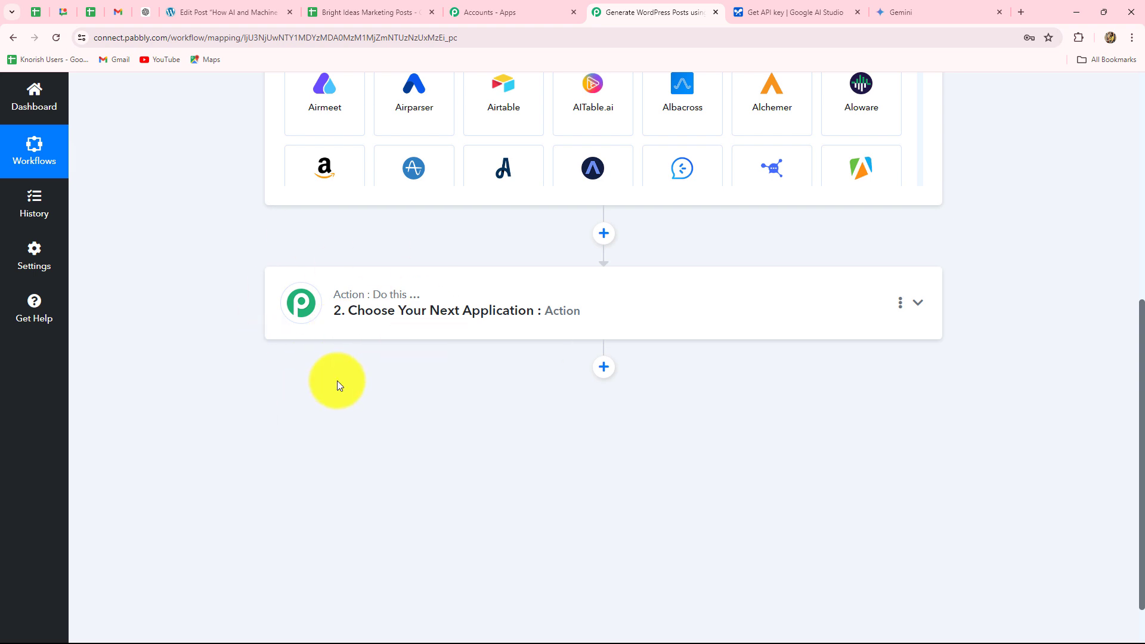
pyautogui.scroll(3, 151, 321)
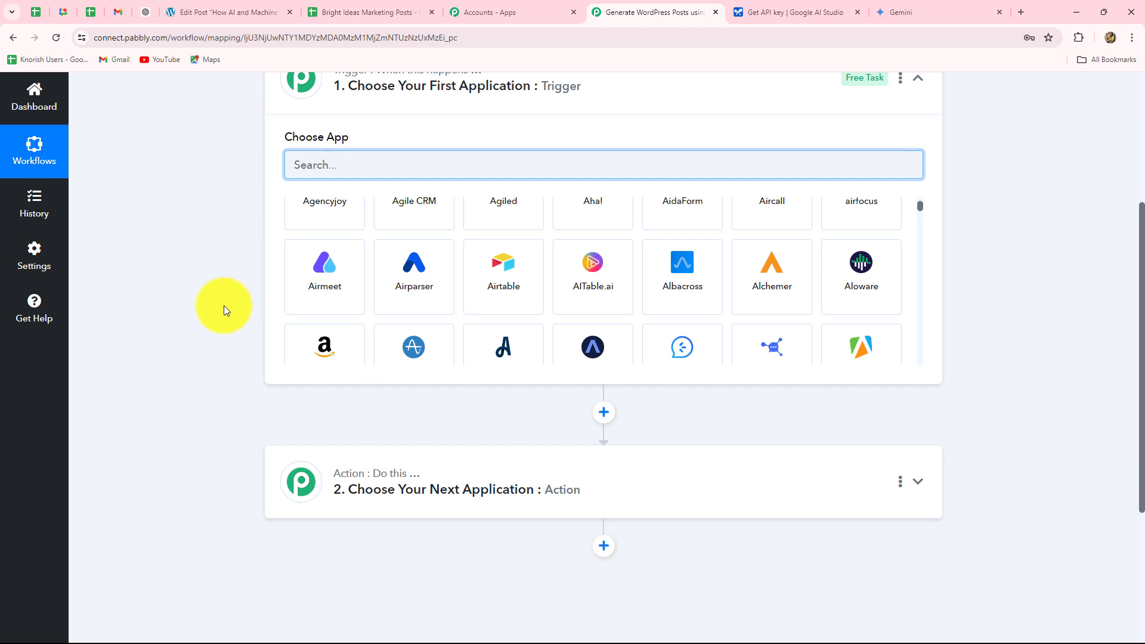
pyautogui.scroll(2, 223, 305)
pyautogui.scroll(-2, 224, 305)
pyautogui.scroll(1, 224, 305)
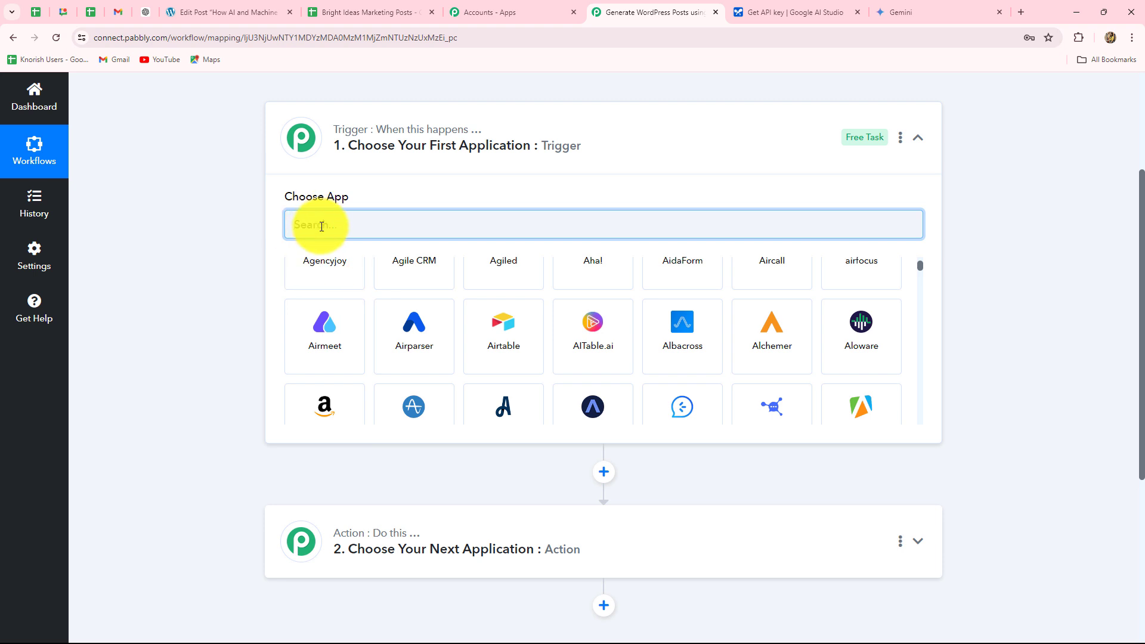
# Step: Set the workflow's trigger to Google Sheets with the event New or Updated Spreadsheet Row
pyautogui.click(343, 12)
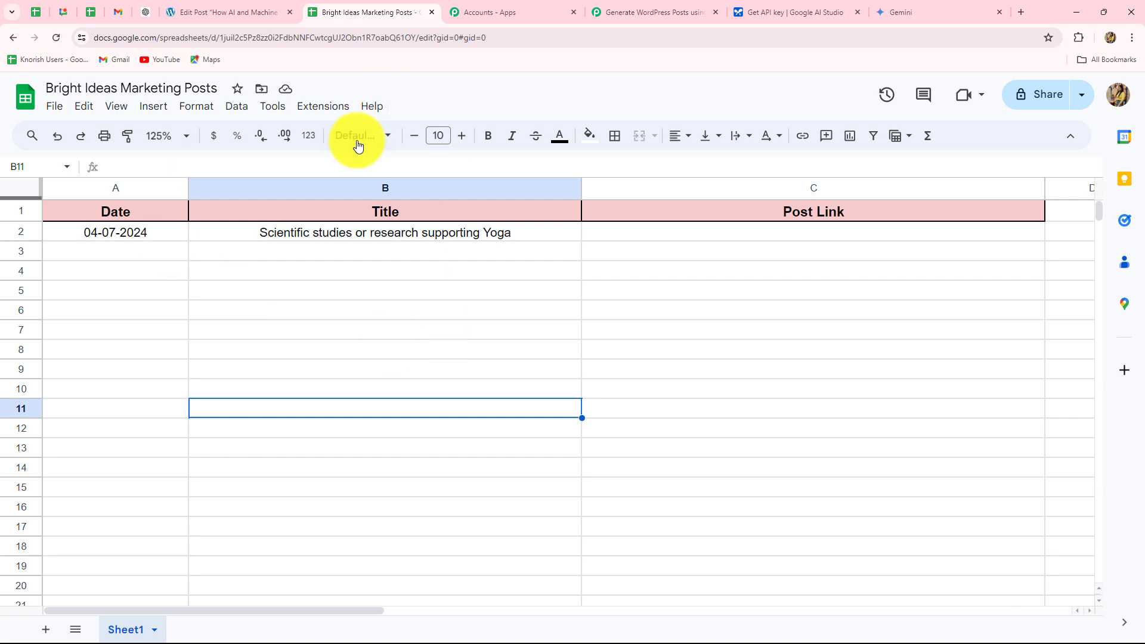
pyautogui.click(653, 12)
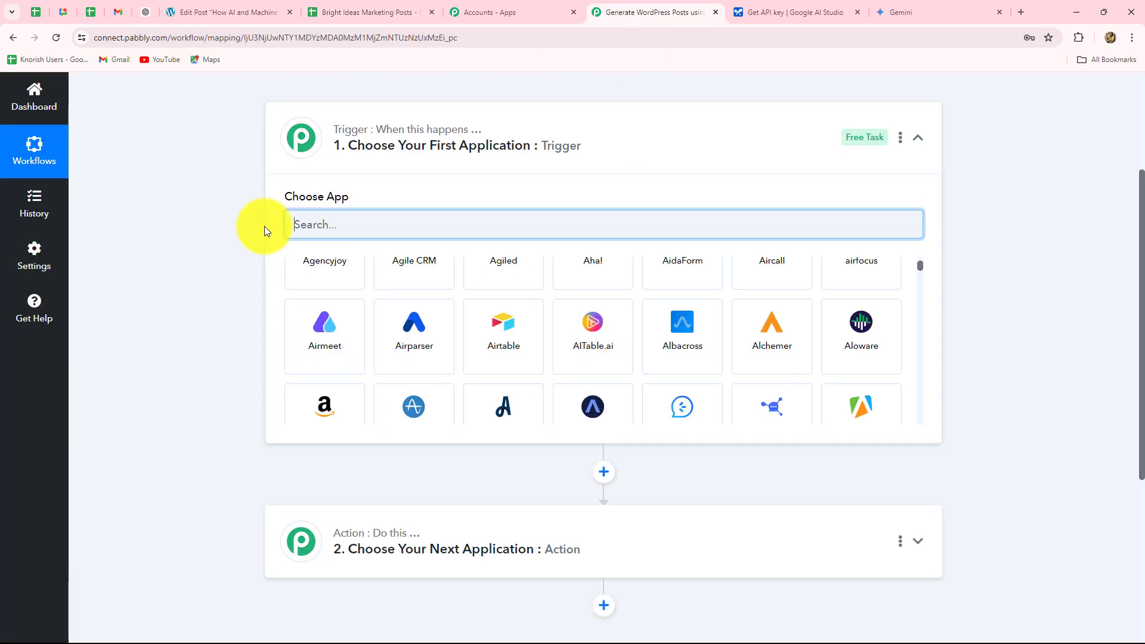
pyautogui.write('Googl')
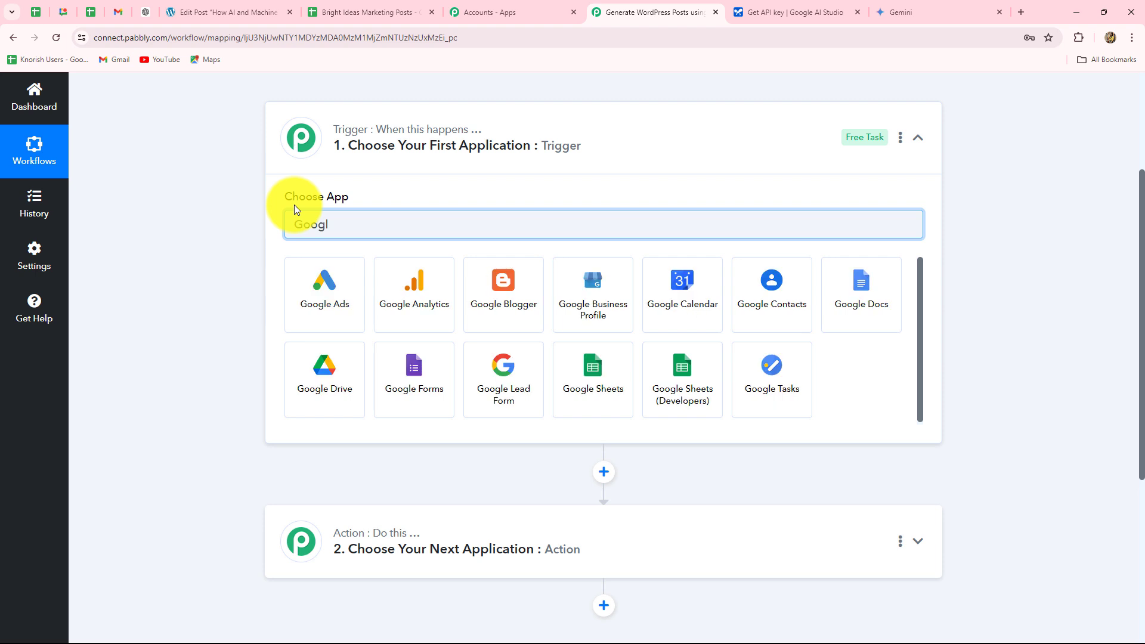
pyautogui.click(602, 398)
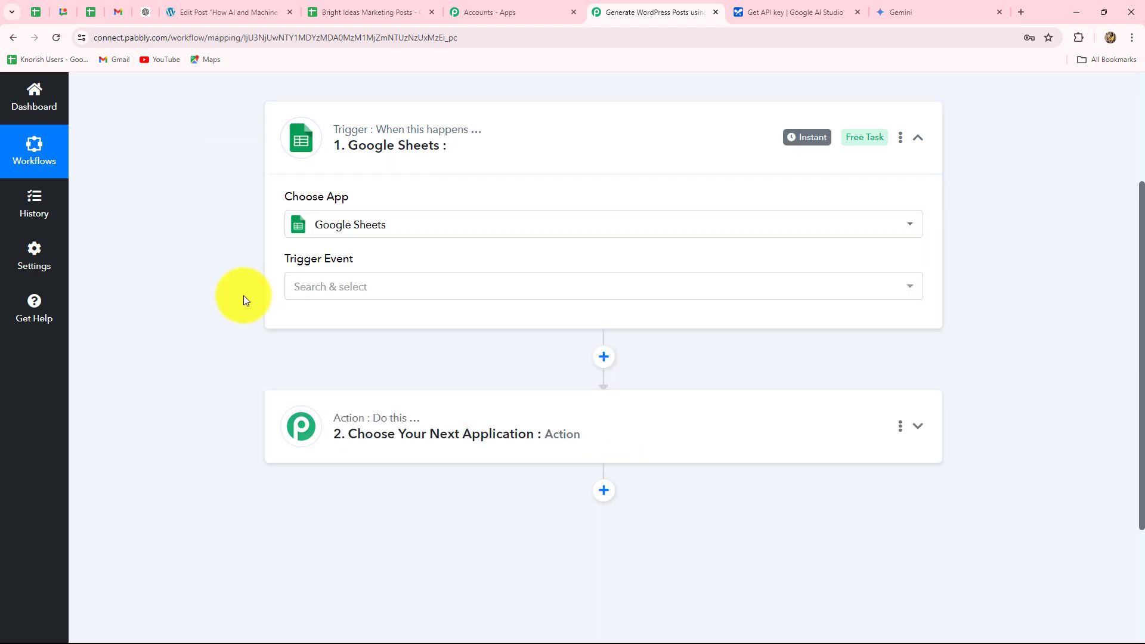
pyautogui.click(312, 295)
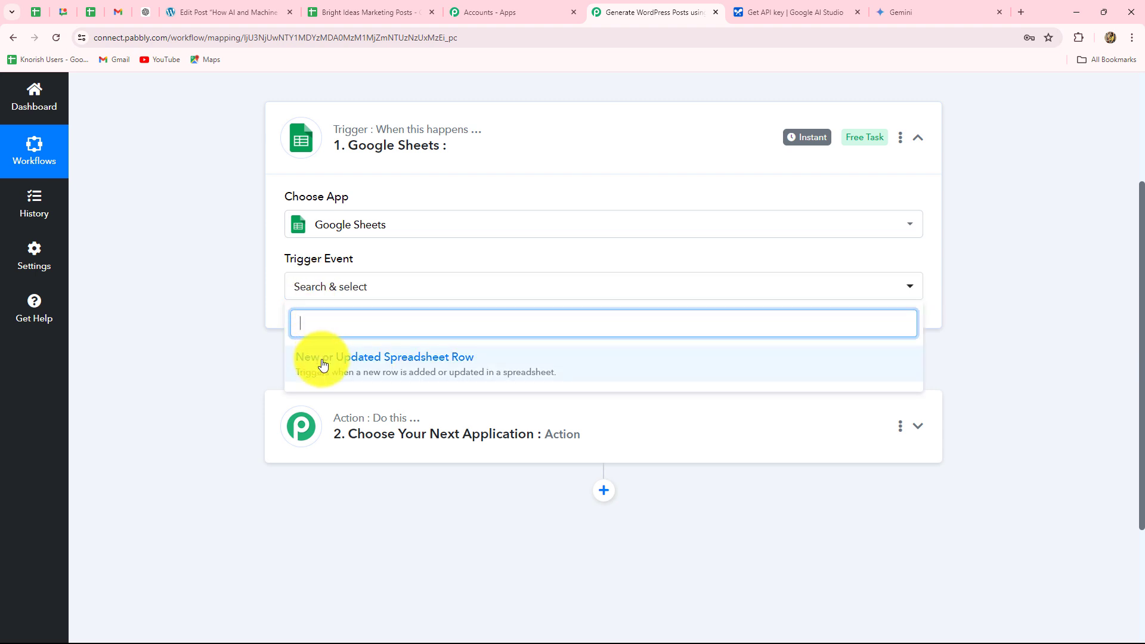
pyautogui.click(455, 376)
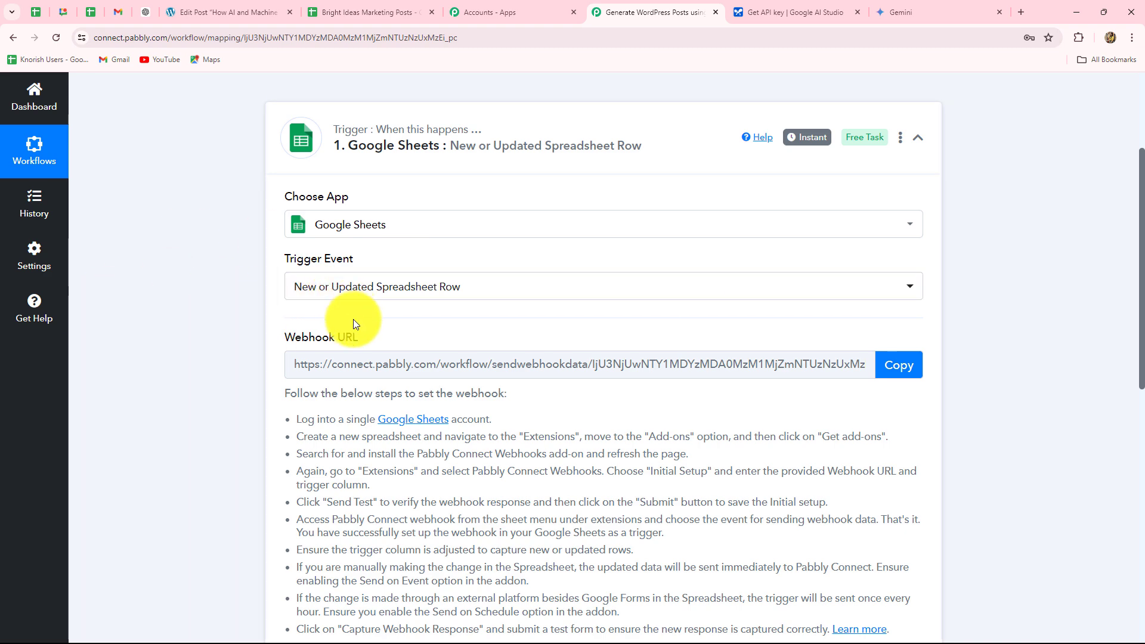
# Step: Read the webhook setup instructions in the Google Sheets trigger and copy its webhook URL
pyautogui.scroll(-3, 584, 460)
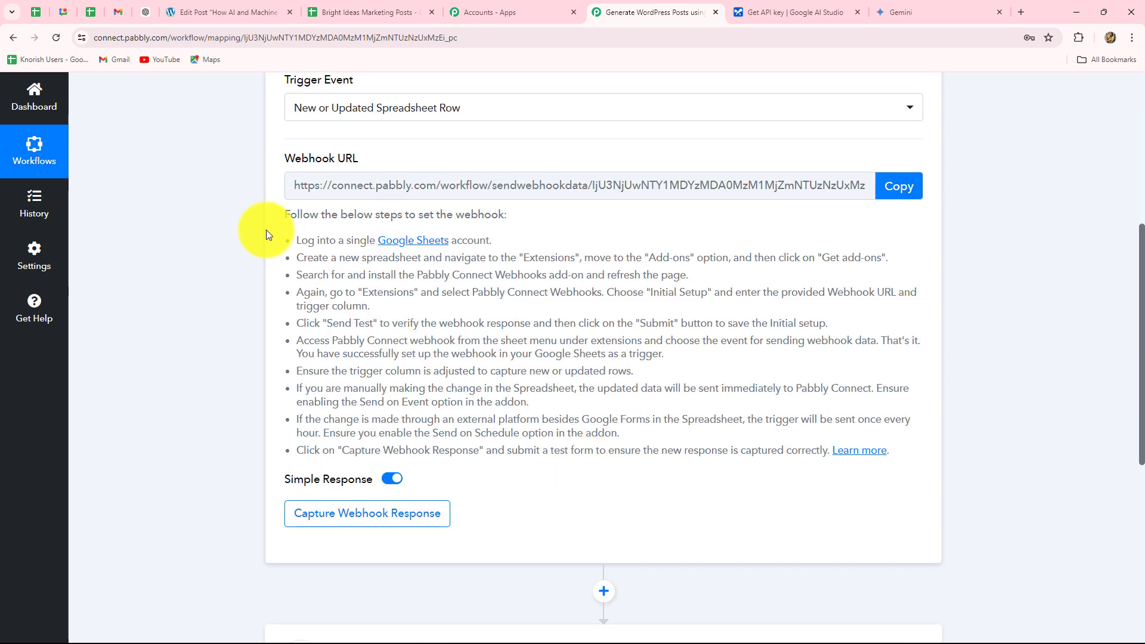
pyautogui.moveTo(299, 240); pyautogui.dragTo(897, 457)
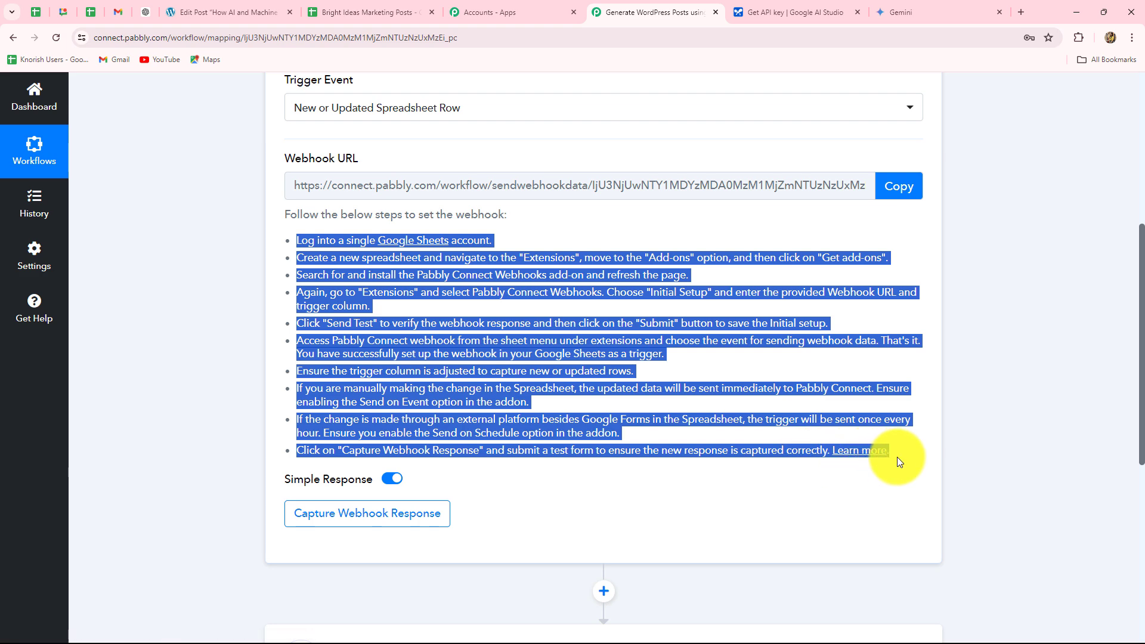
pyautogui.click(767, 490)
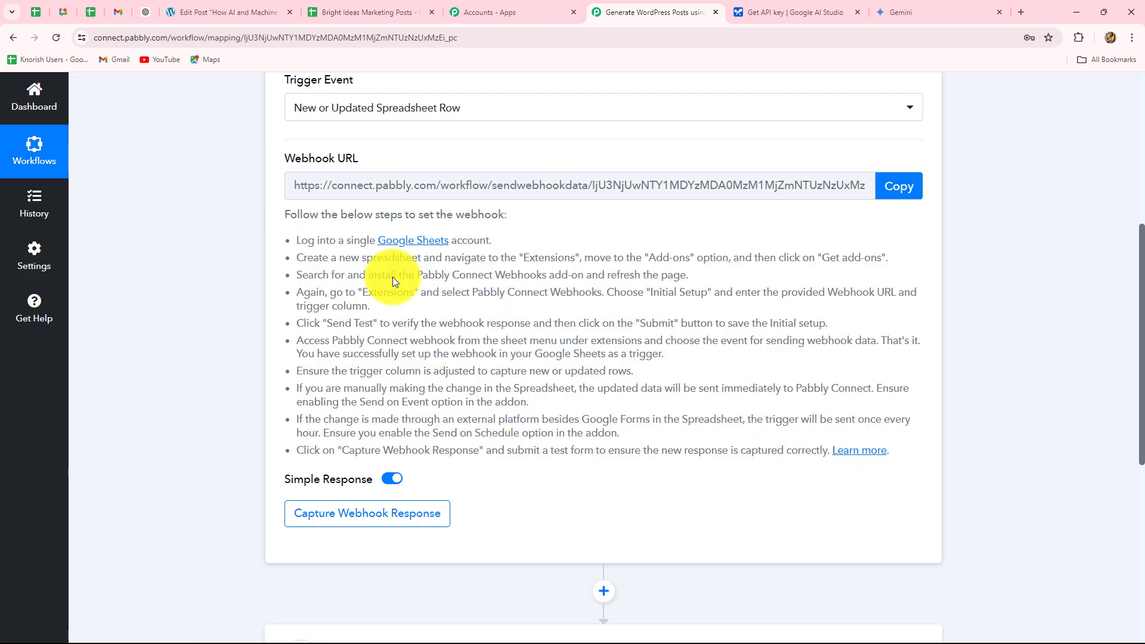
pyautogui.scroll(3, 723, 357)
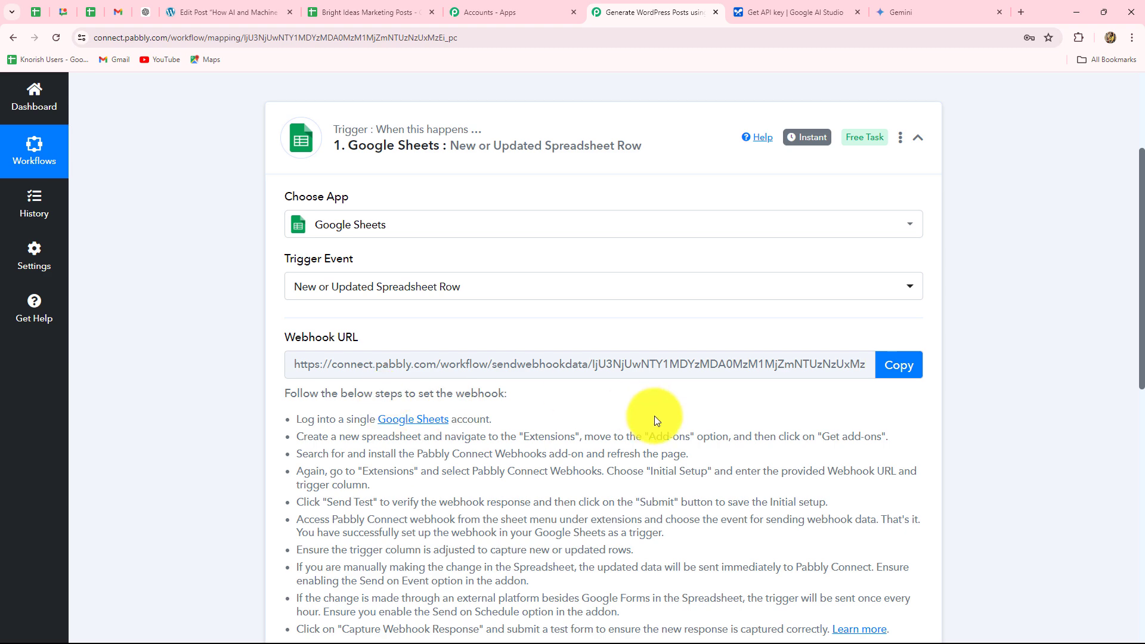
pyautogui.click(889, 365)
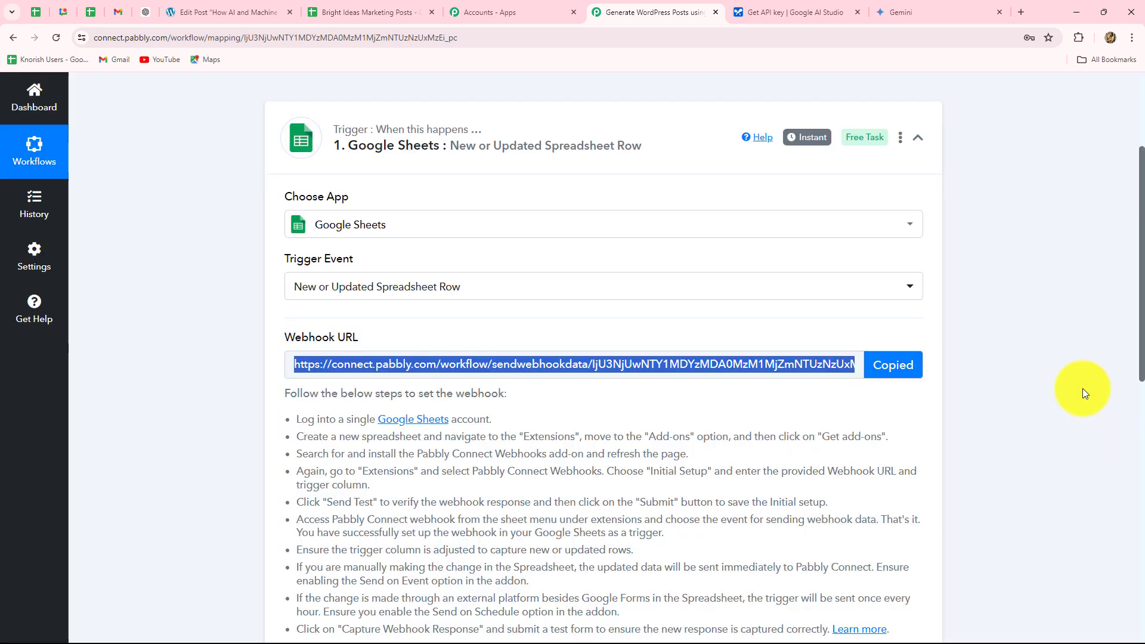
# Step: Switch to the Bright Ideas Marketing Posts spreadsheet and look up the Pabbly Connect Webhooks add-on in the Google Workspace Marketplace
pyautogui.click(362, 12)
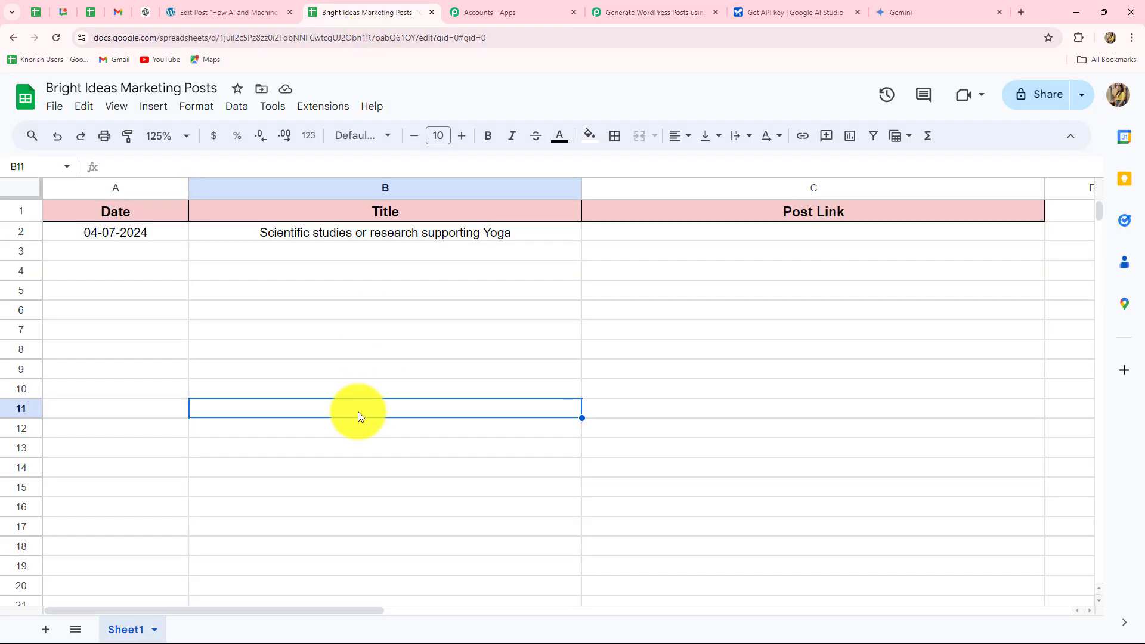
pyautogui.click(322, 113)
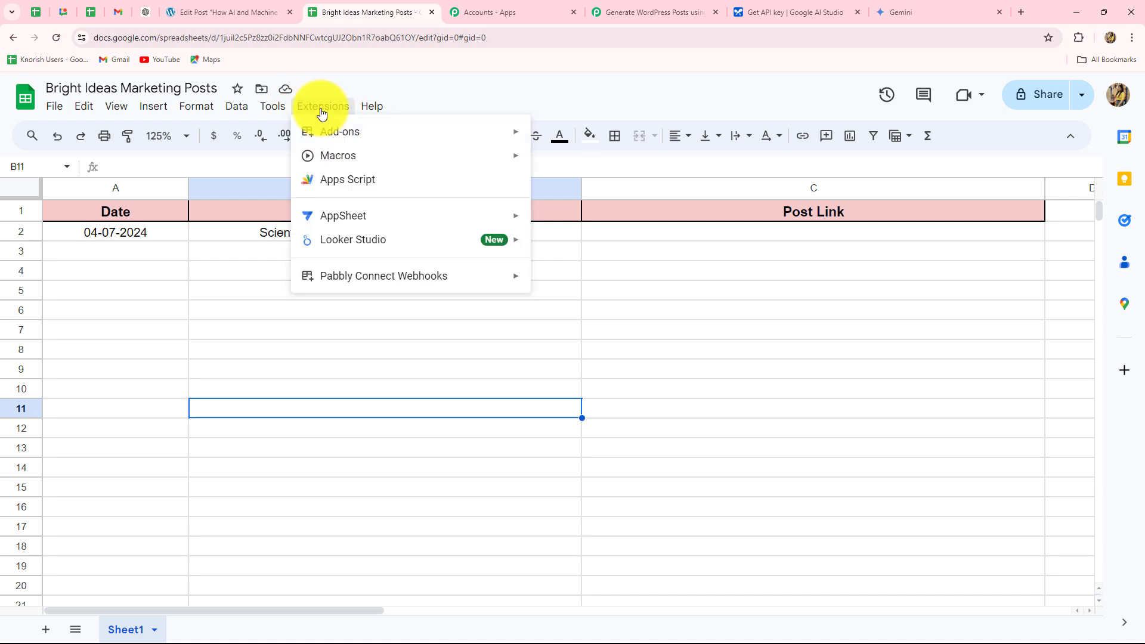
pyautogui.moveTo(330, 136)
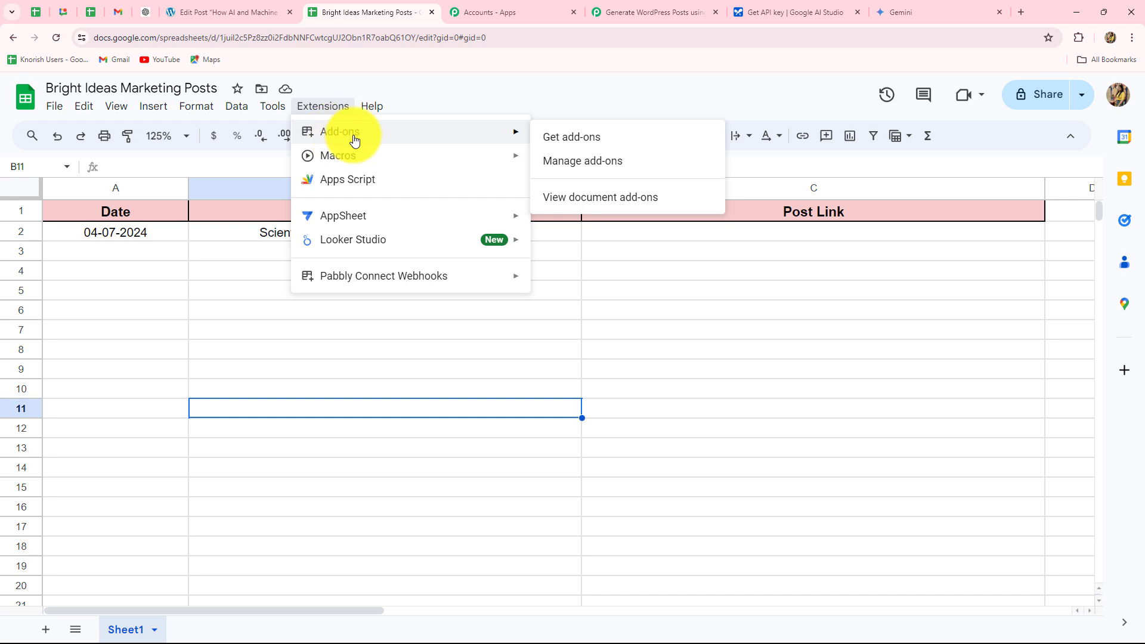
pyautogui.click(571, 141)
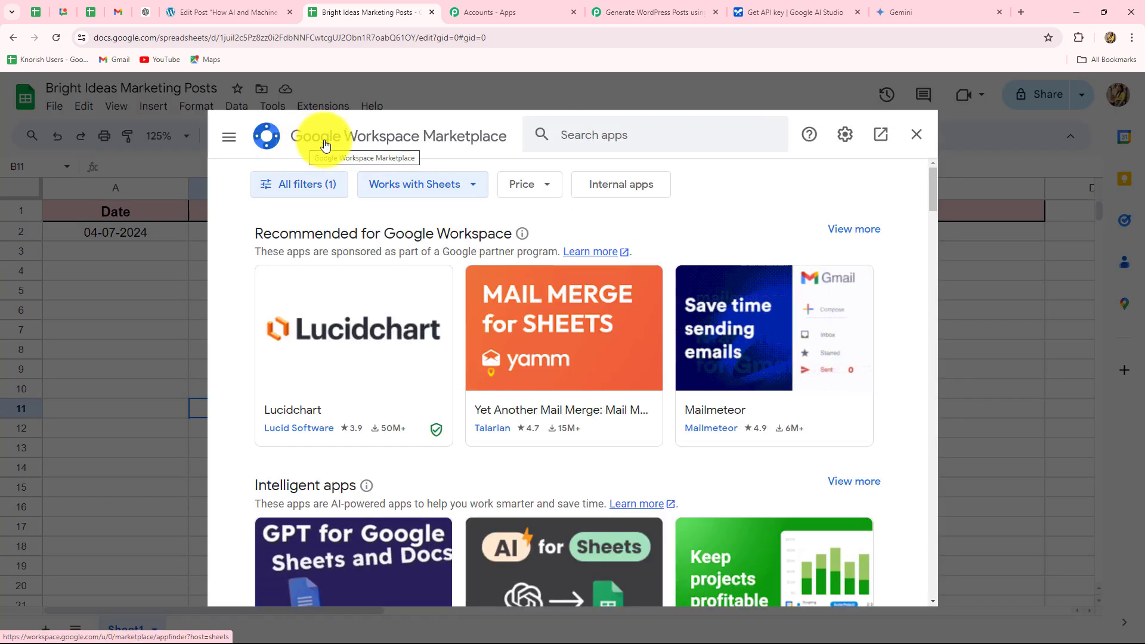
pyautogui.click(582, 135)
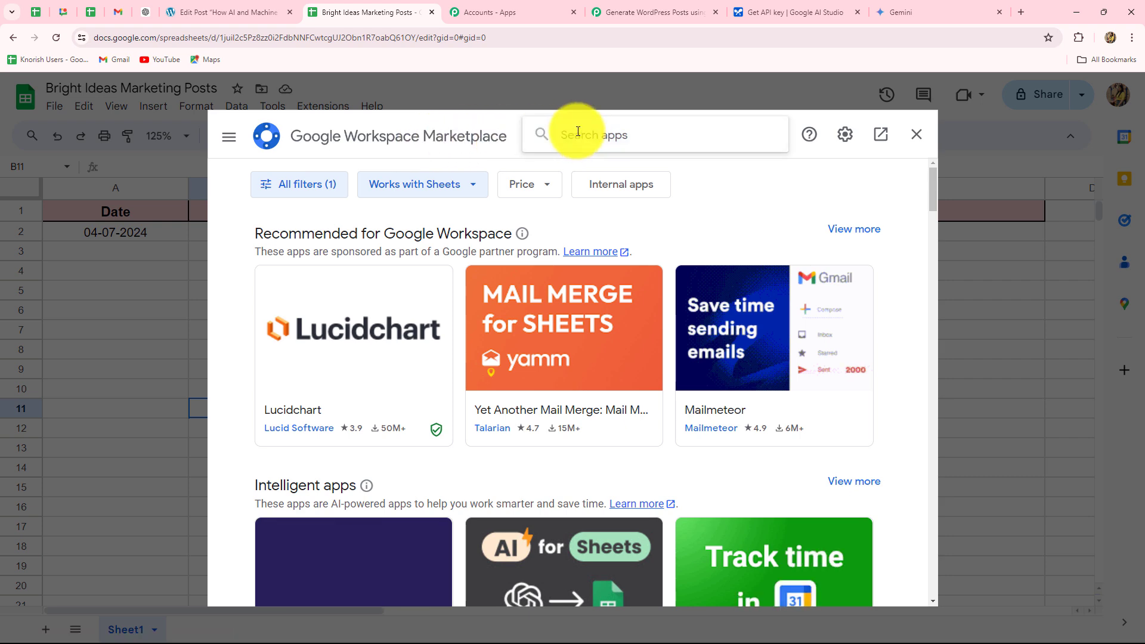
pyautogui.press('capslock')
pyautogui.write('P')
pyautogui.press('capslock')
pyautogui.write('abb')
pyautogui.press('BackSpace')
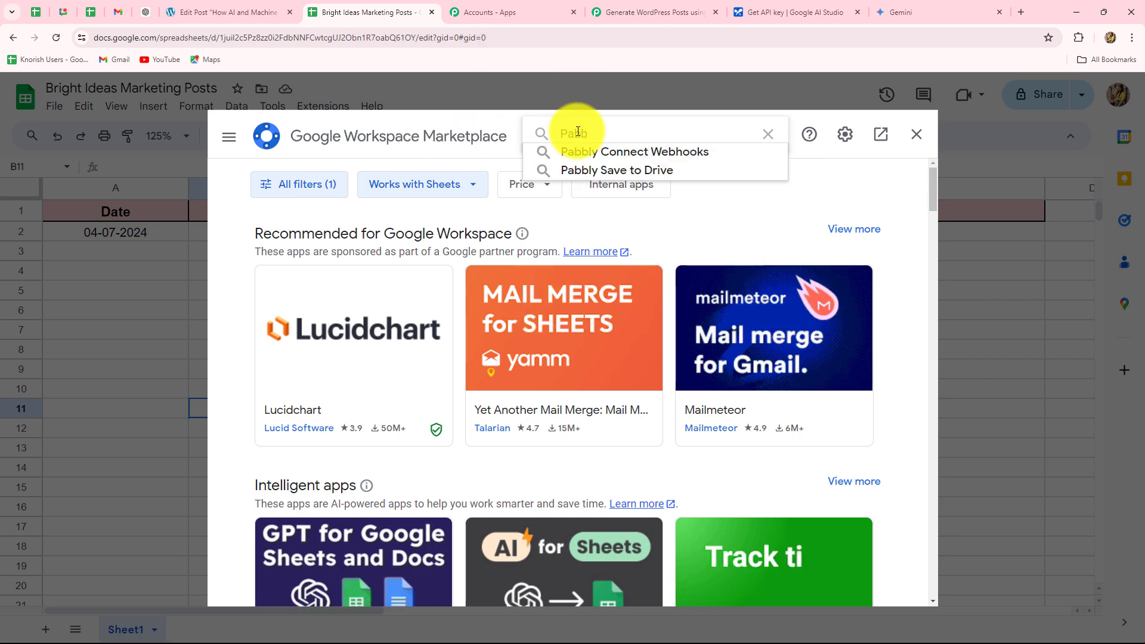
pyautogui.click(576, 152)
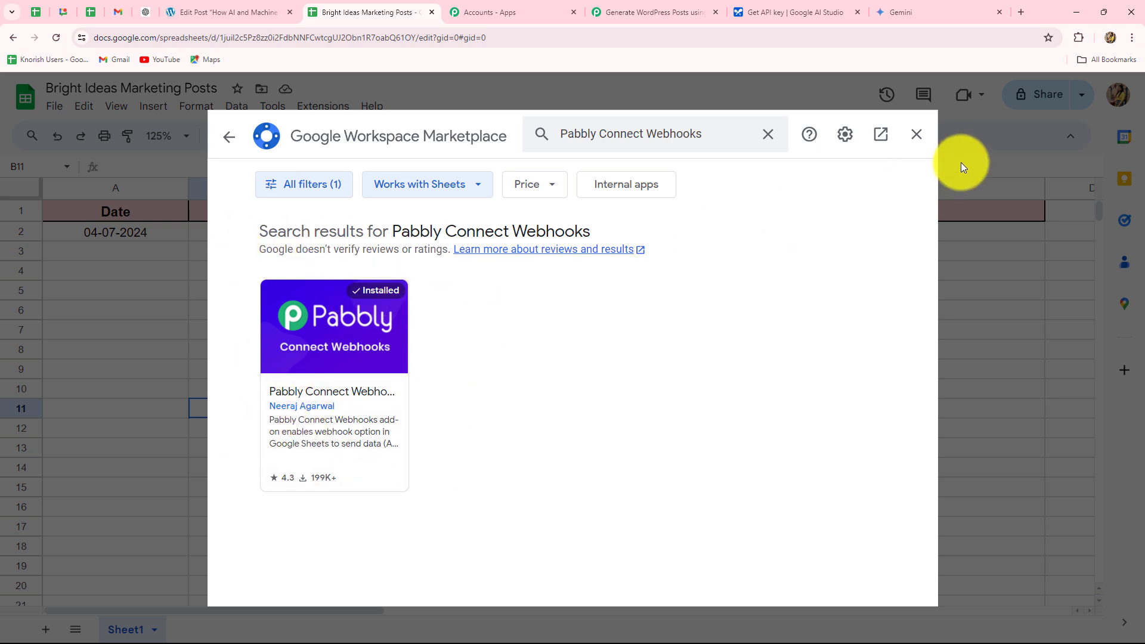
pyautogui.click(917, 134)
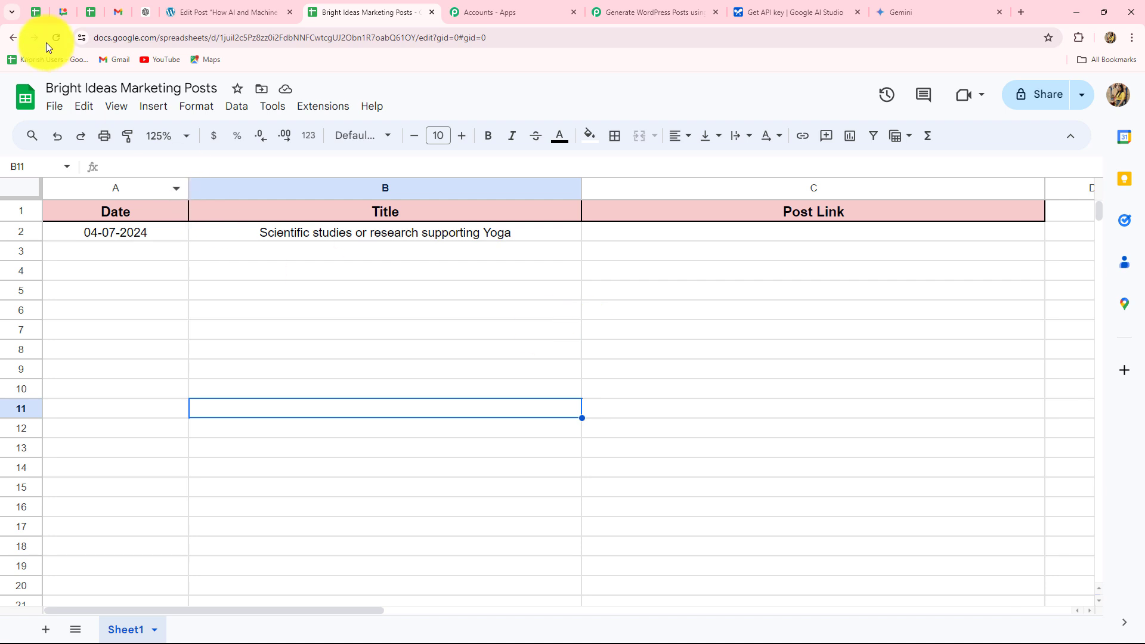
# Step: Open the Initial Setup of the Pabbly Connect Webhooks add-on and paste the copied webhook URL
pyautogui.click(323, 107)
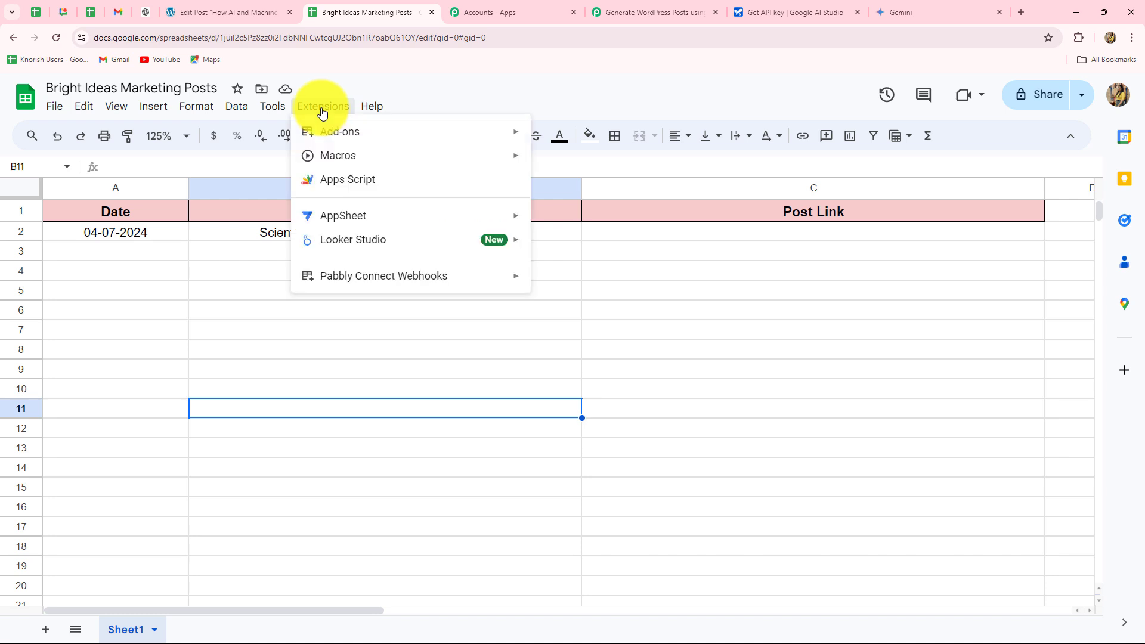
pyautogui.moveTo(307, 285)
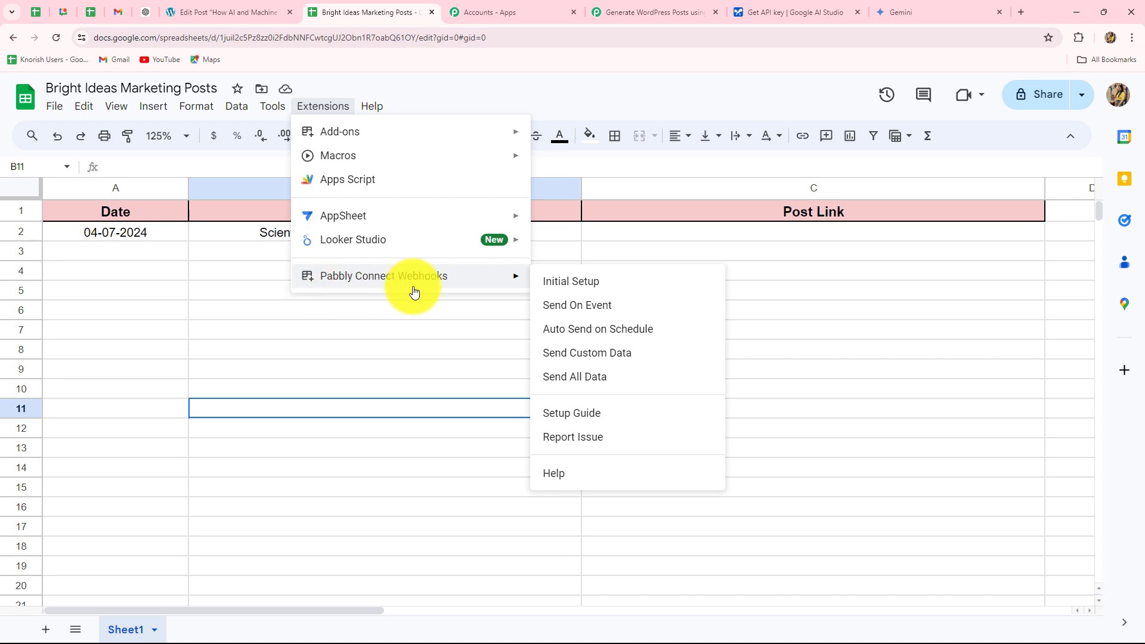
pyautogui.click(557, 285)
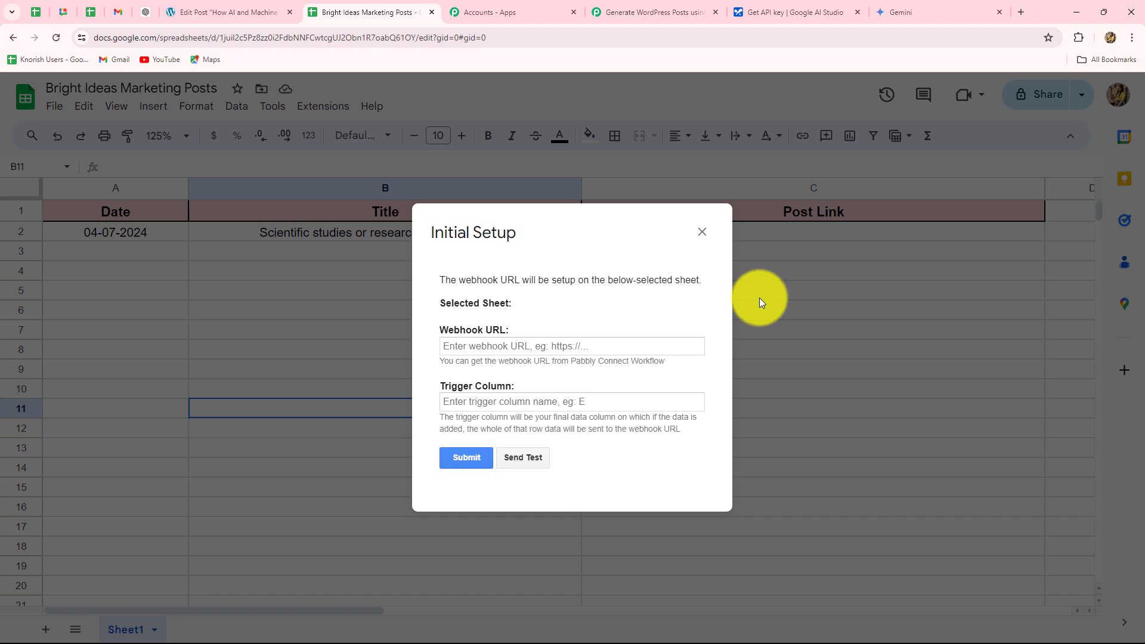
pyautogui.click(450, 350)
pyautogui.hotkey('ctrl', 'v')
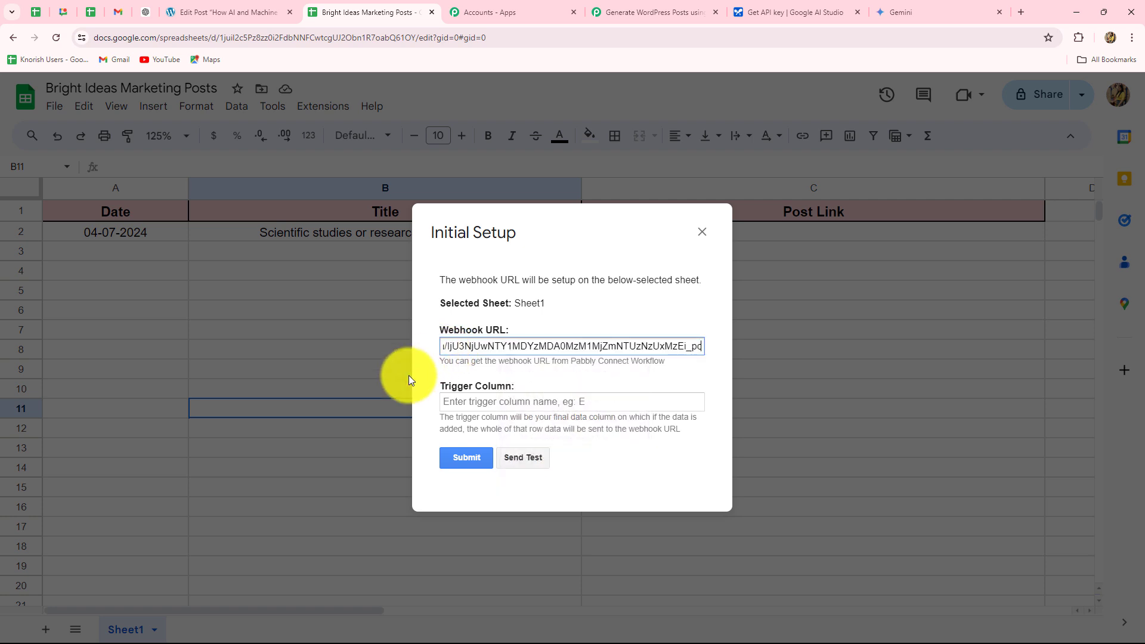
pyautogui.click(419, 376)
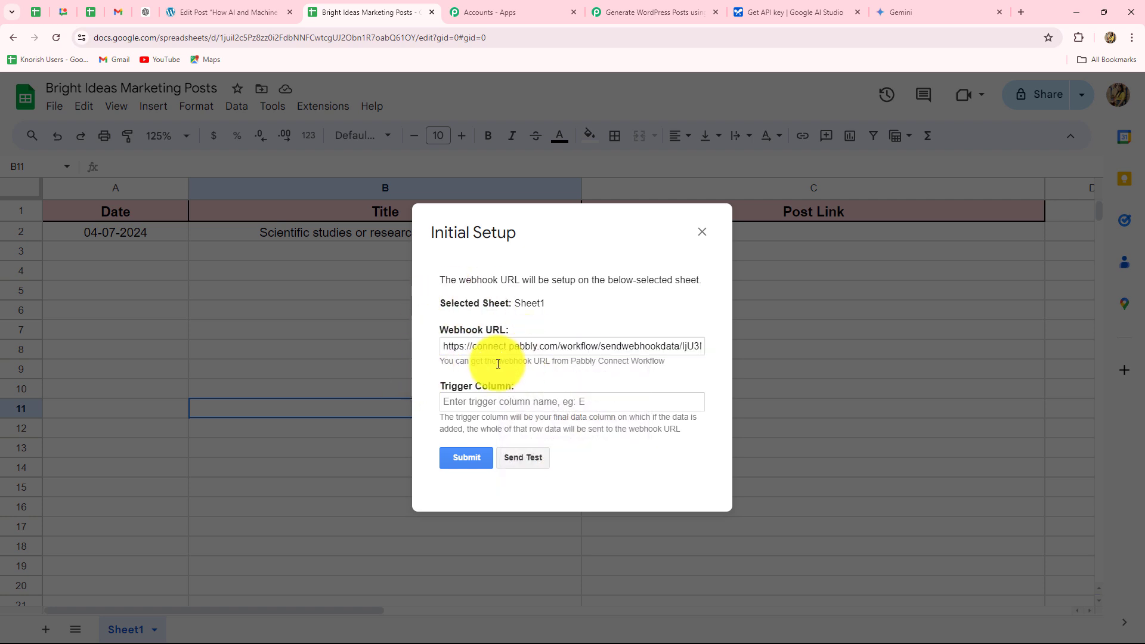
# Step: Set the trigger column to B, send the test data and submit the webhook's initial setup
pyautogui.click(478, 402)
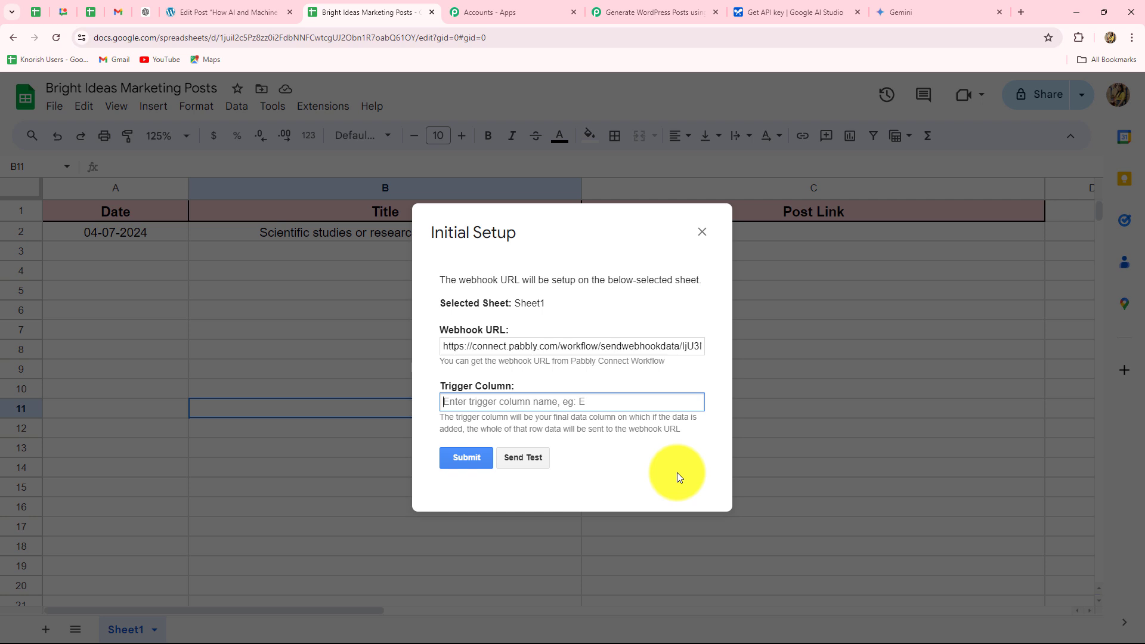
pyautogui.press('capslock')
pyautogui.write('B')
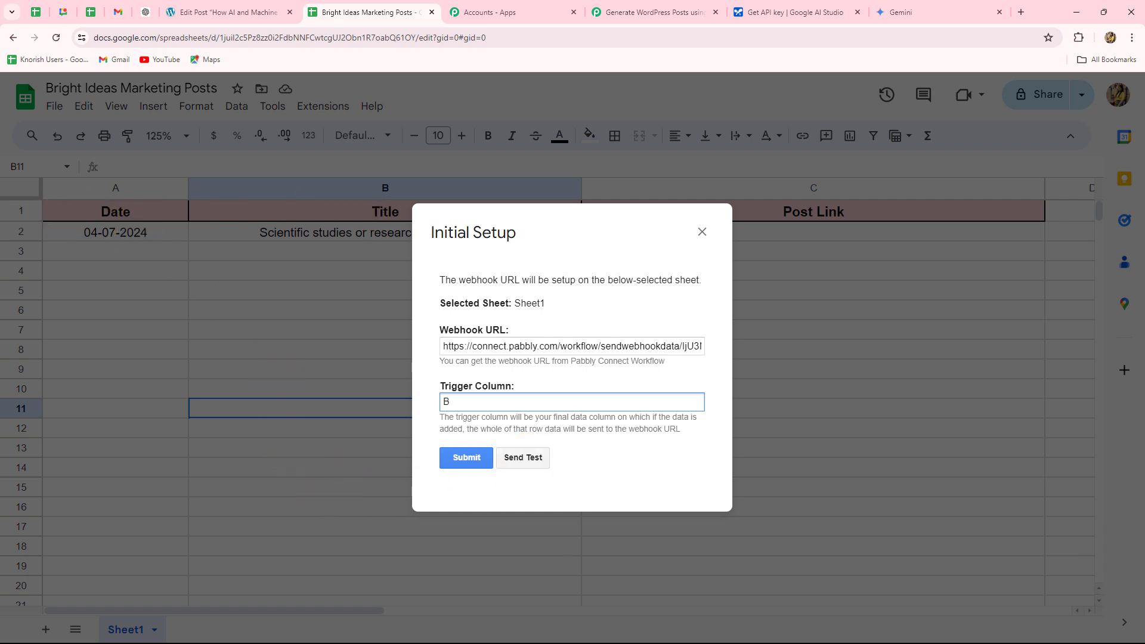
pyautogui.click(523, 457)
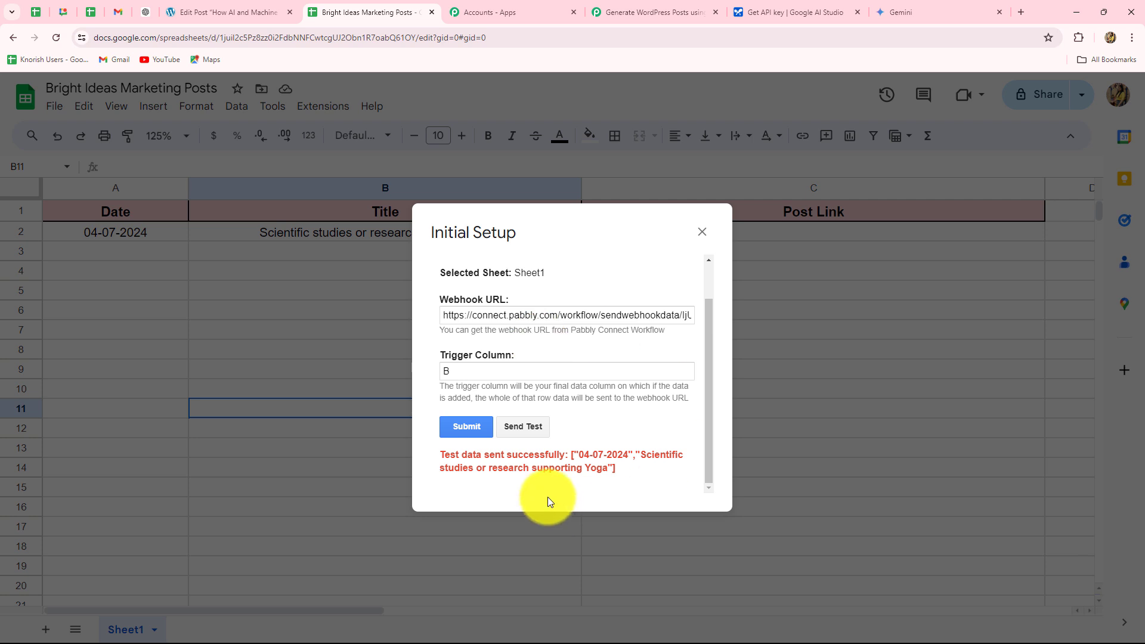
pyautogui.click(468, 426)
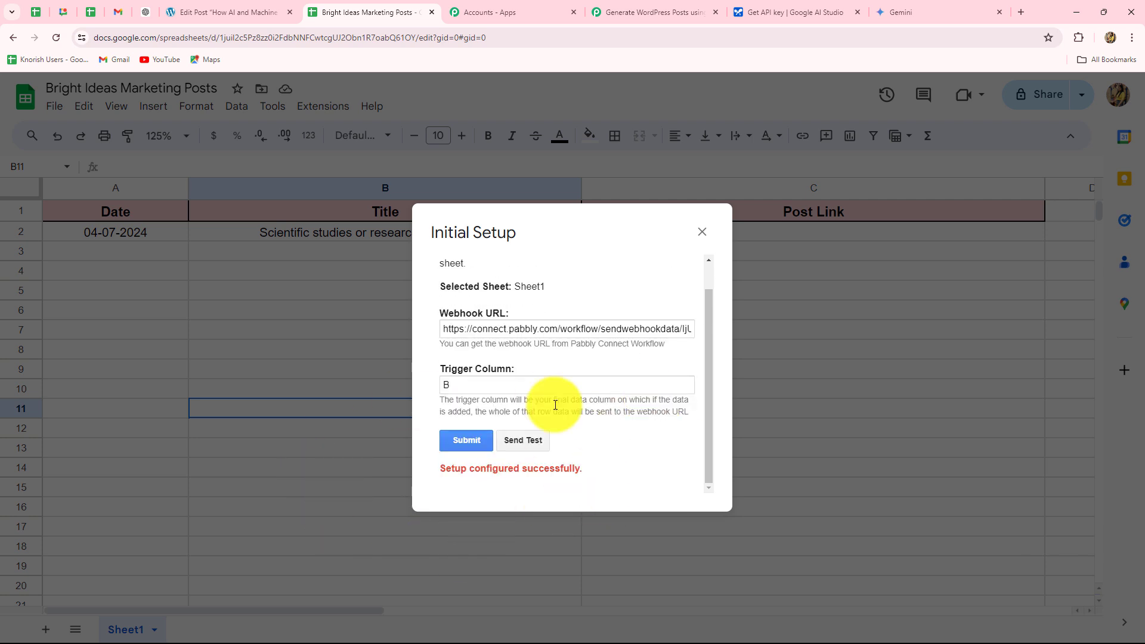
pyautogui.click(701, 232)
# Step: Switch to the Pabbly Connect workflow and check the captured response's trigger column, title and spreadsheet name
pyautogui.click(631, 17)
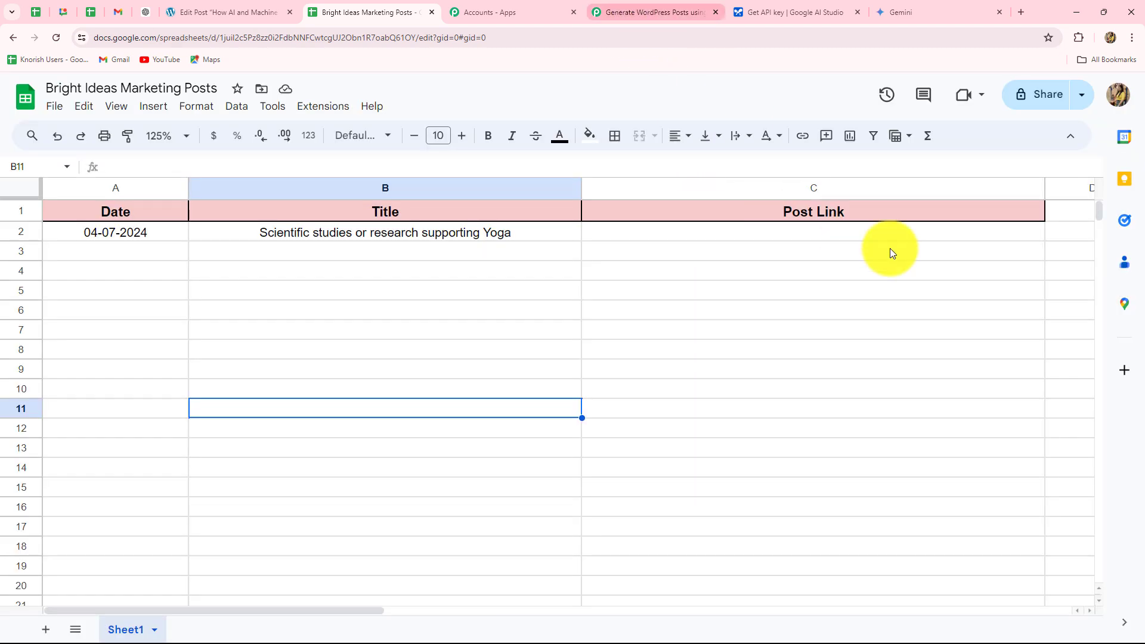
pyautogui.scroll(-10, 972, 343)
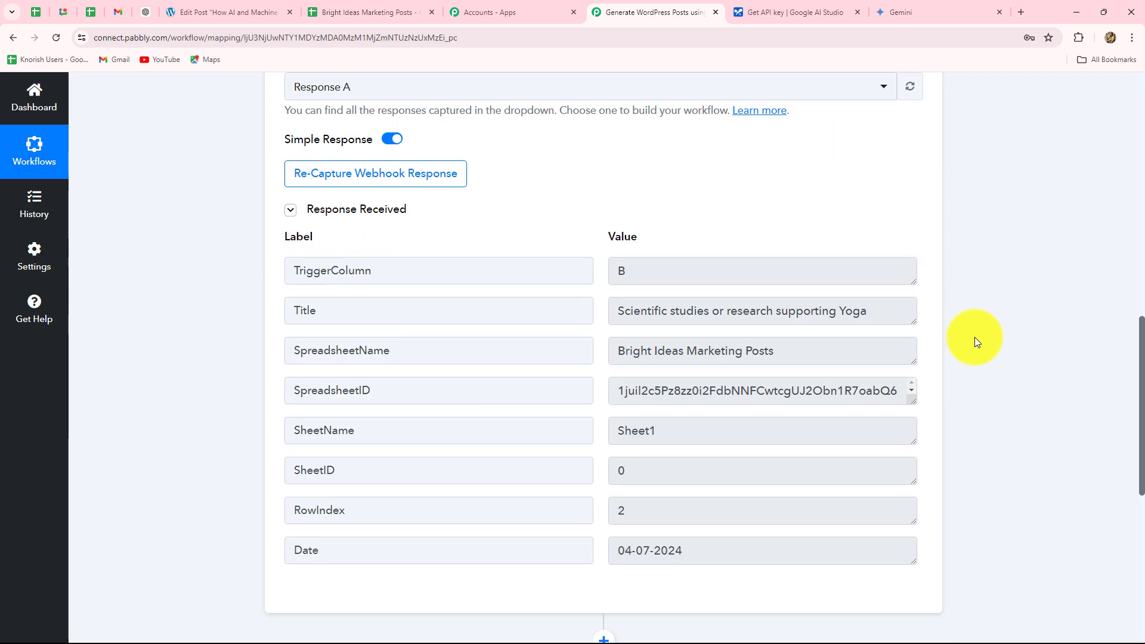
pyautogui.scroll(-1, 975, 338)
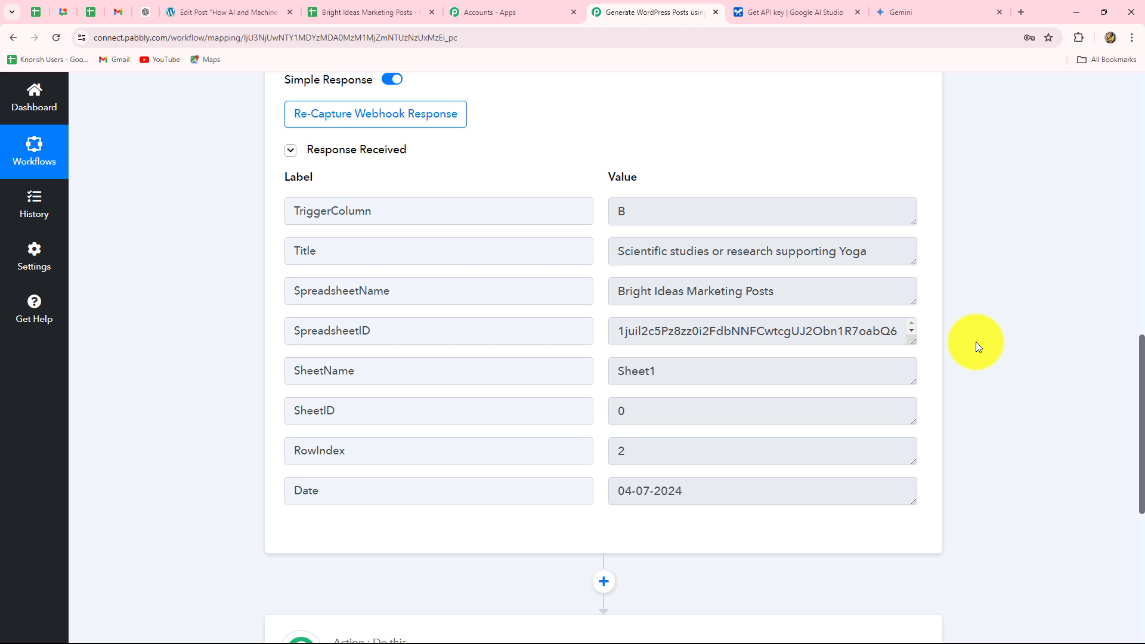
pyautogui.doubleClick(612, 212)
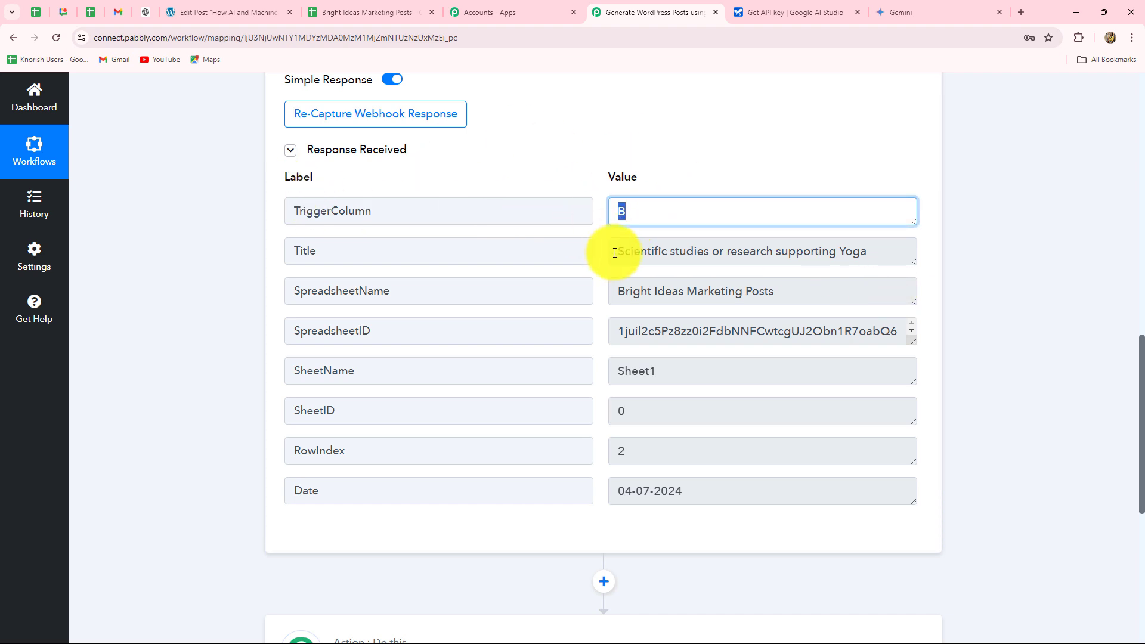
pyautogui.moveTo(613, 253); pyautogui.dragTo(883, 268)
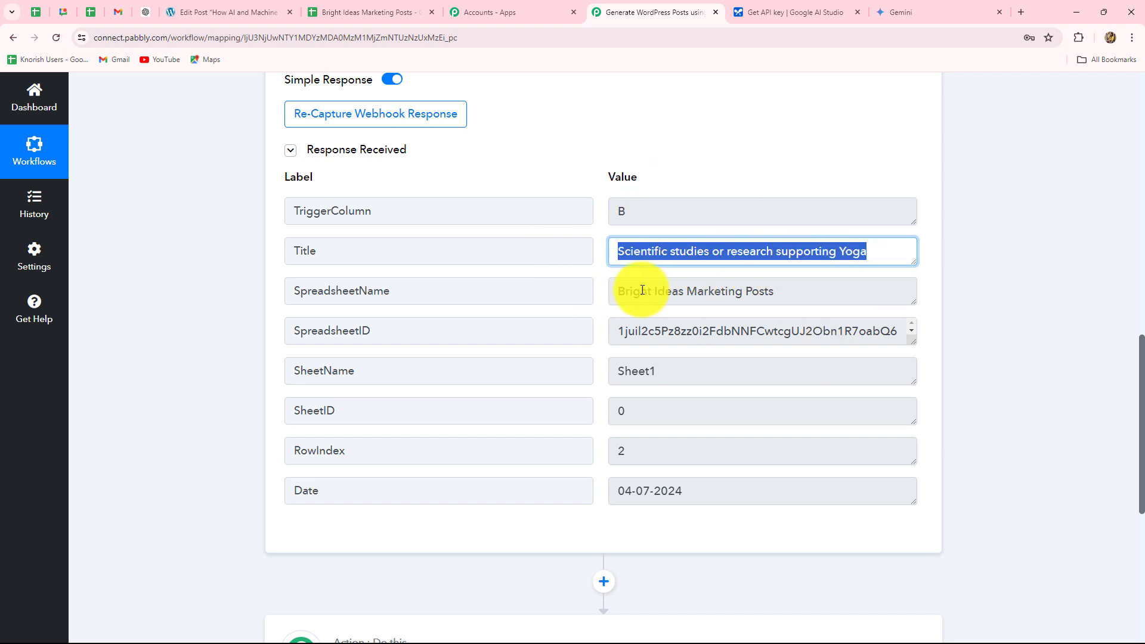
pyautogui.moveTo(611, 291); pyautogui.dragTo(871, 274)
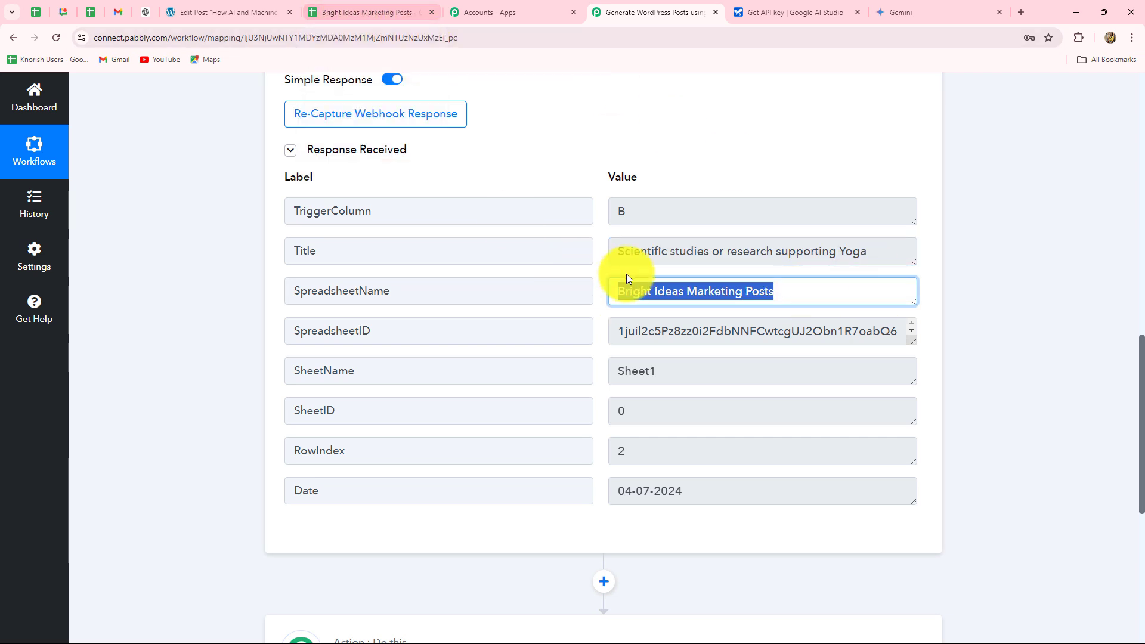
pyautogui.scroll(-3, 696, 402)
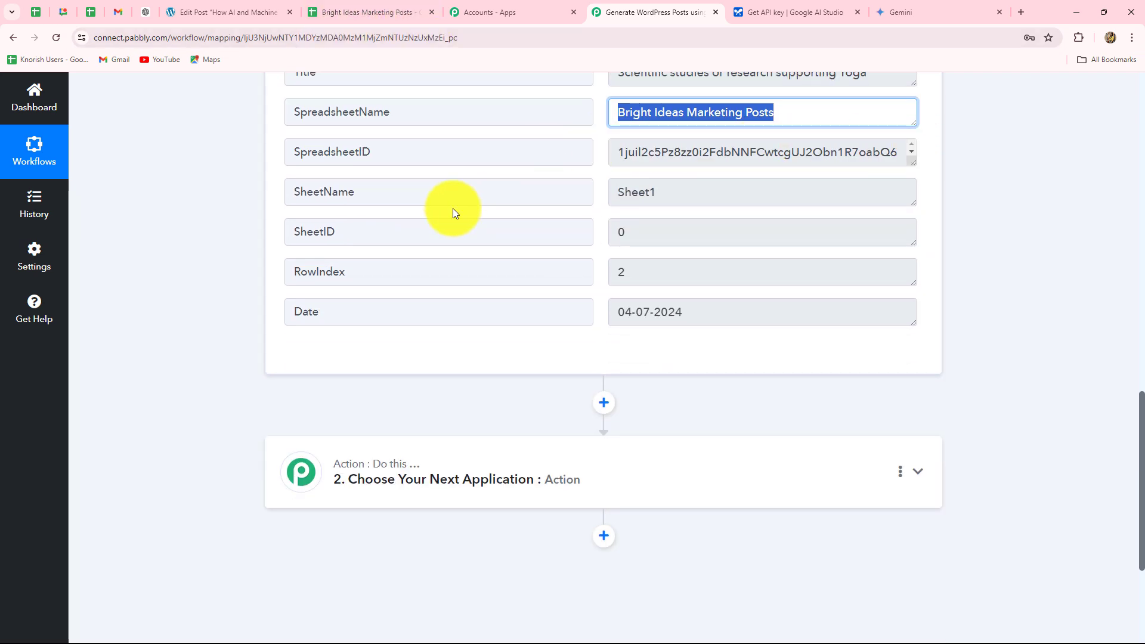
# Step: Check the captured response's row index and date against the row in the Bright Ideas Marketing Posts spreadsheet
pyautogui.doubleClick(610, 274)
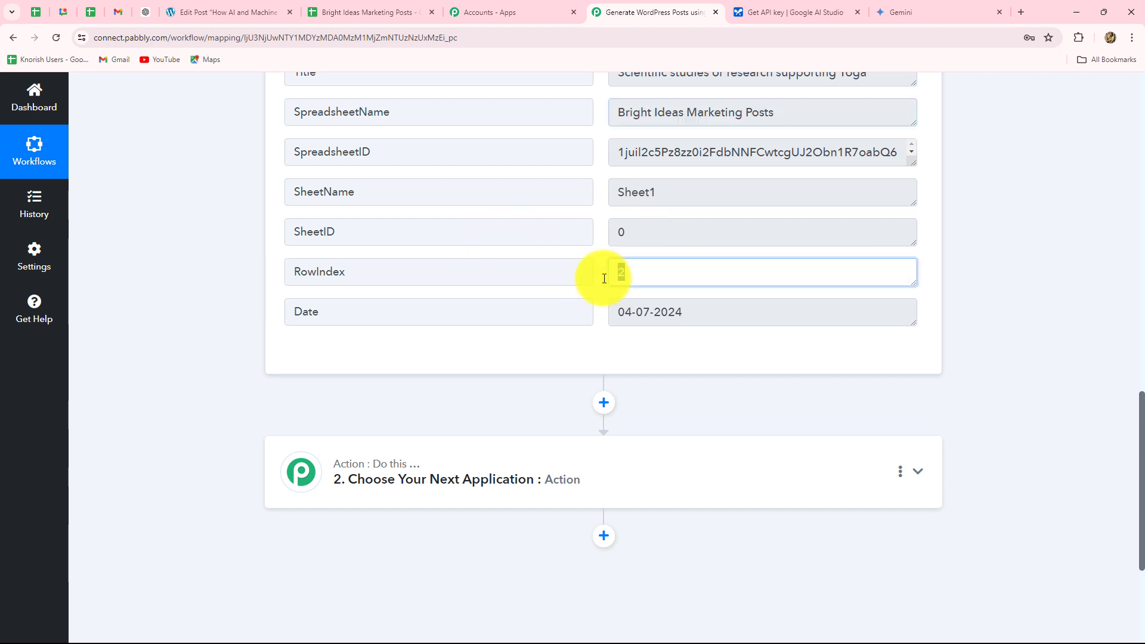
pyautogui.click(358, 13)
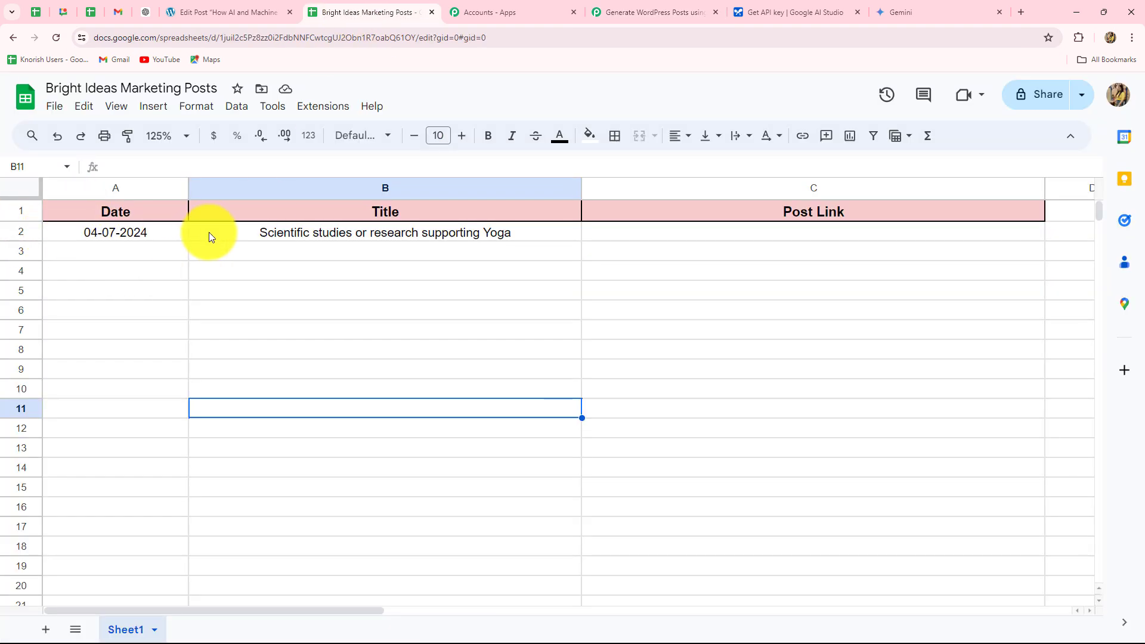
pyautogui.click(672, 11)
pyautogui.press('Tab')
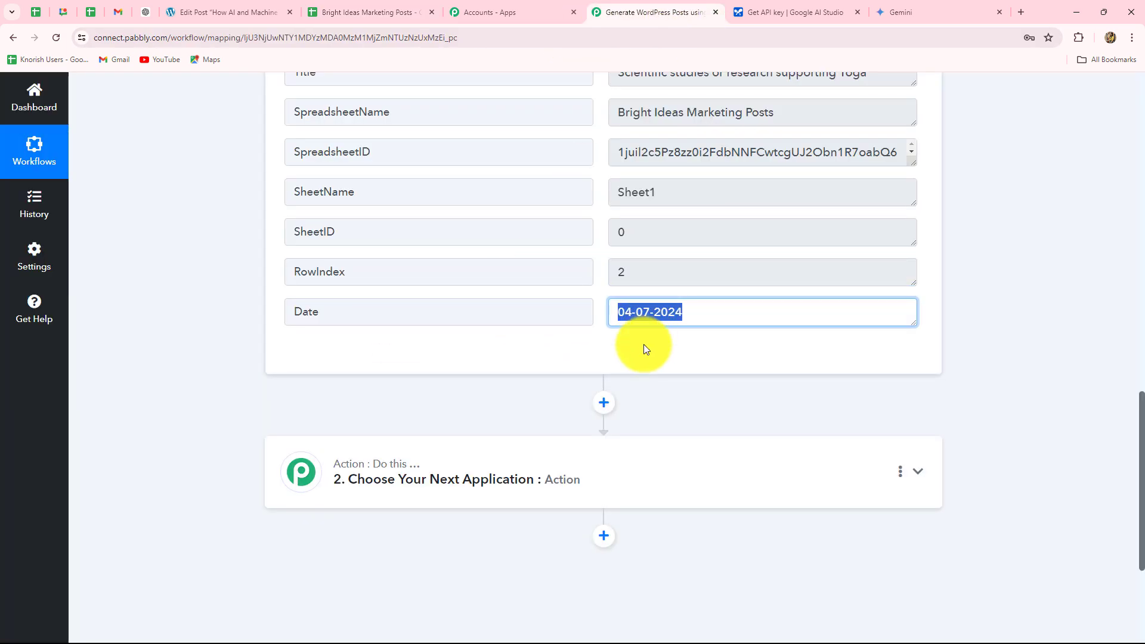
pyautogui.scroll(4, 645, 349)
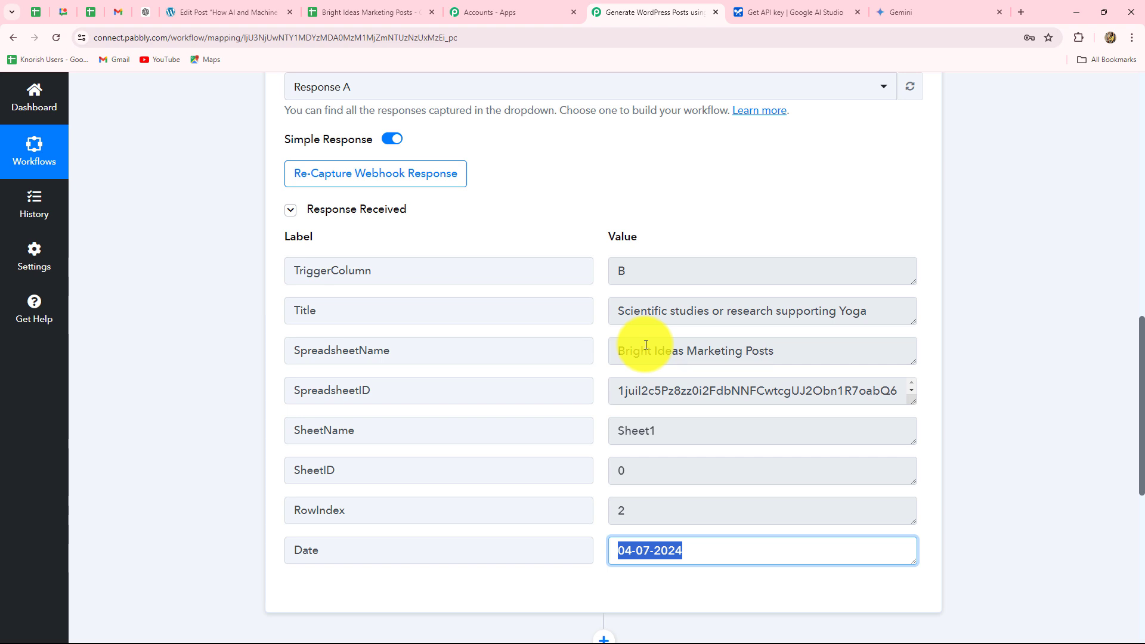
# Step: Switch to the Bright Ideas Marketing Posts spreadsheet and enable Send On Event in the Pabbly Connect Webhooks add-on
pyautogui.click(343, 11)
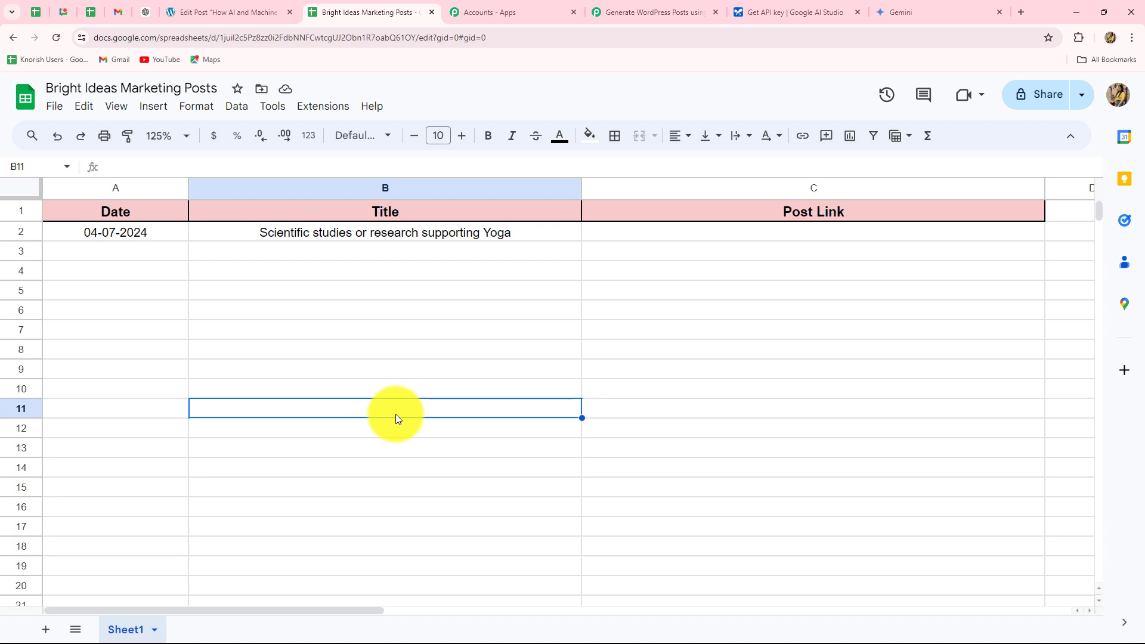
pyautogui.click(314, 113)
pyautogui.moveTo(320, 274)
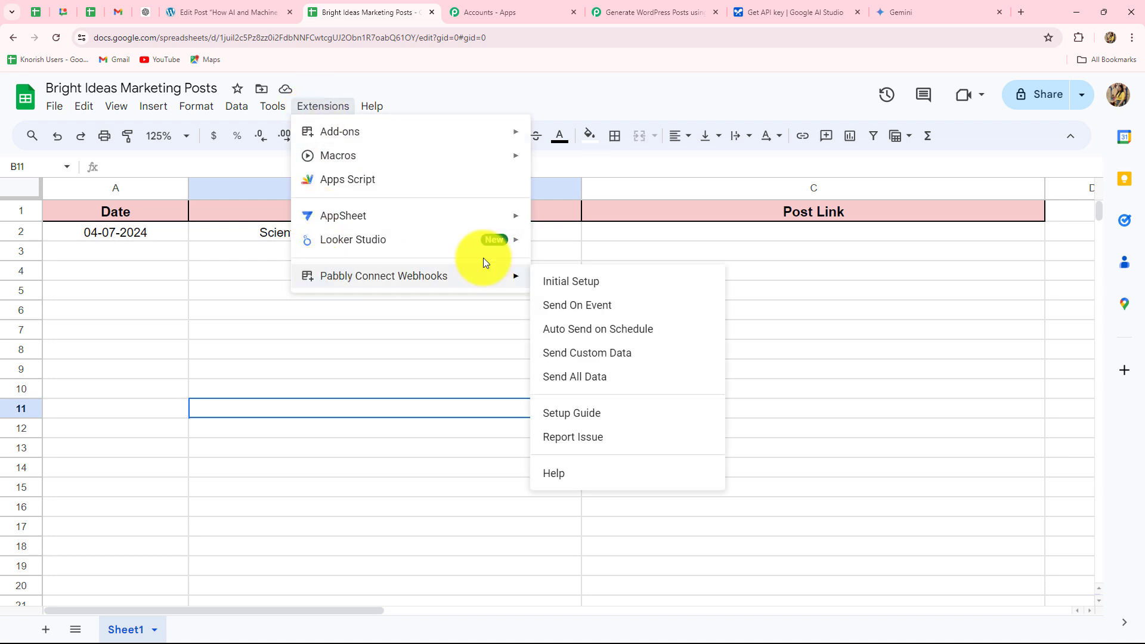
pyautogui.click(556, 313)
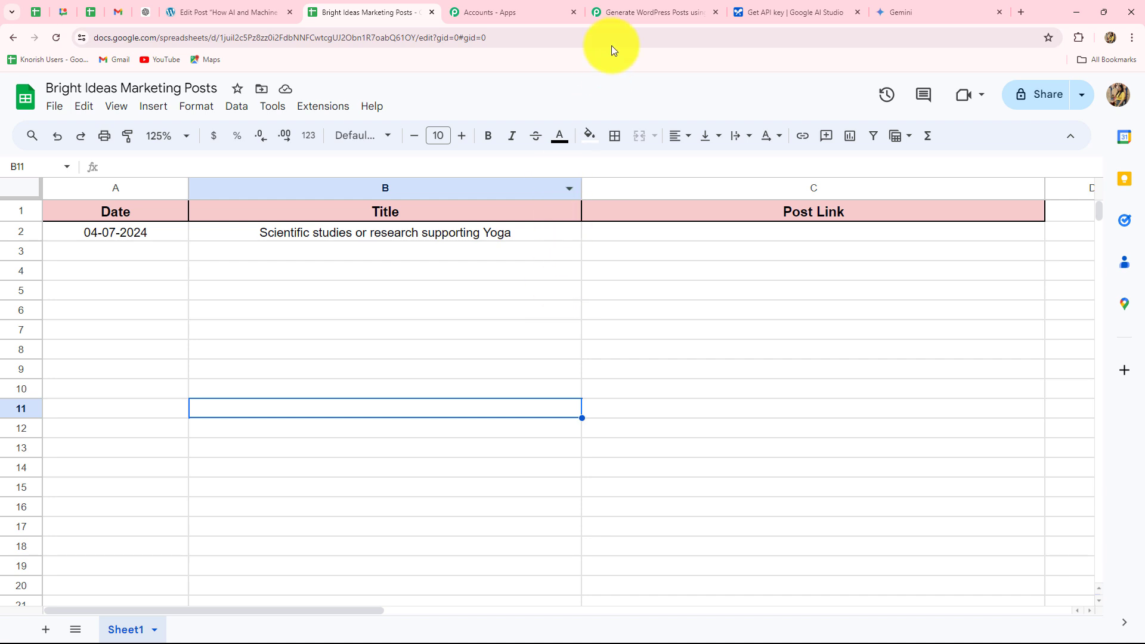
# Step: Return to the Pabbly Connect workflow and review the captured response, looking briefly at the API key page in Google AI Studio
pyautogui.click(650, 11)
pyautogui.scroll(-5, 480, 288)
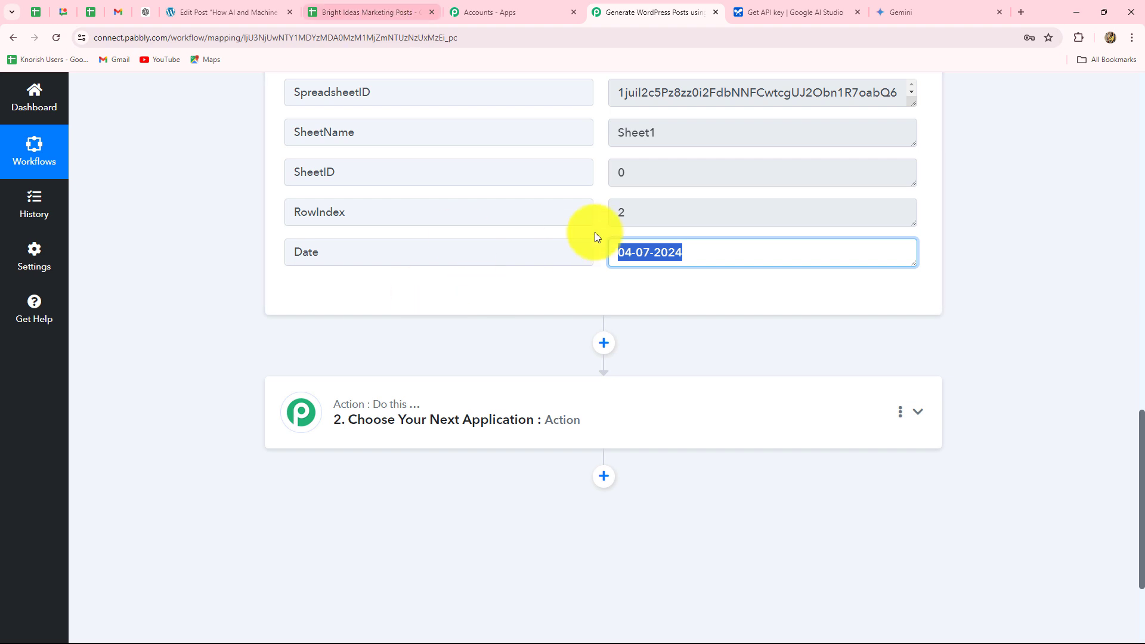
pyautogui.scroll(4, 596, 238)
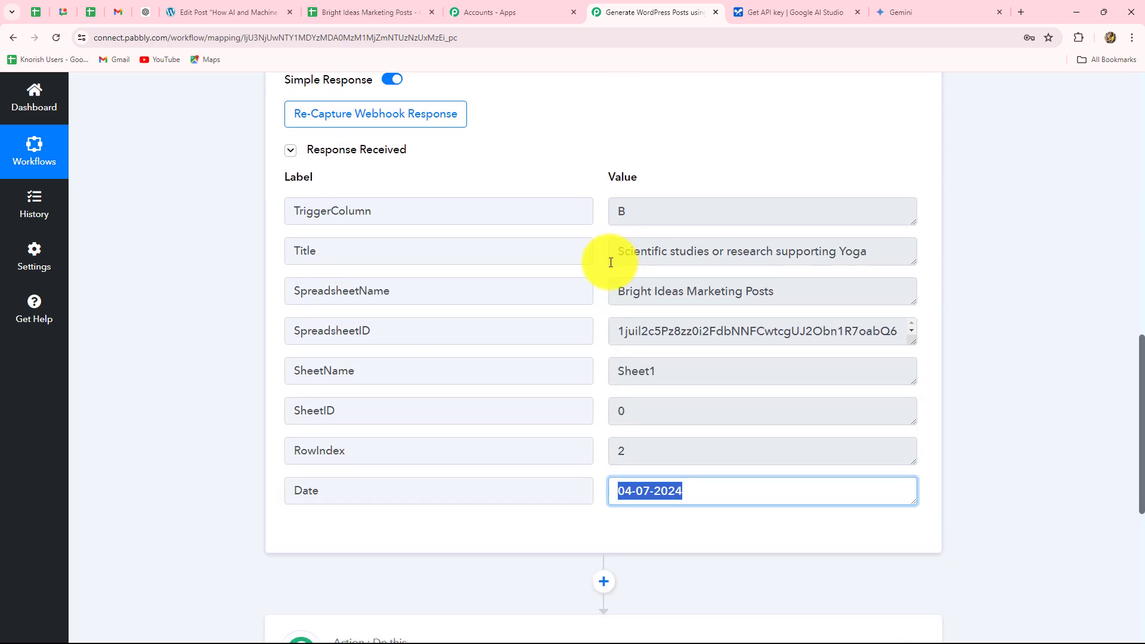
pyautogui.click(788, 11)
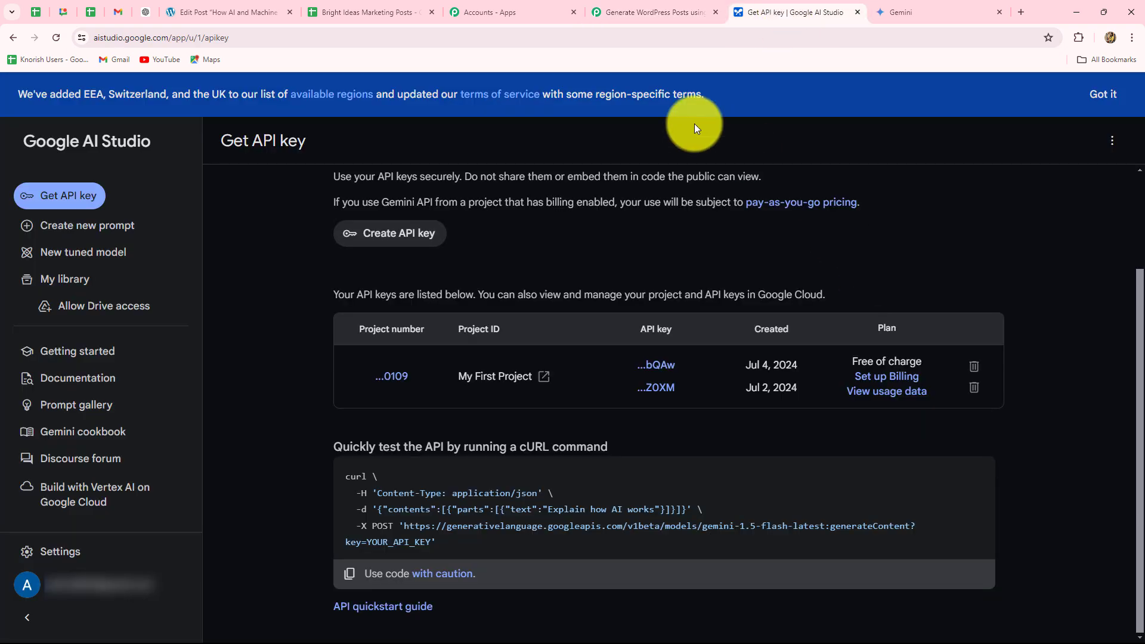
pyautogui.click(615, 13)
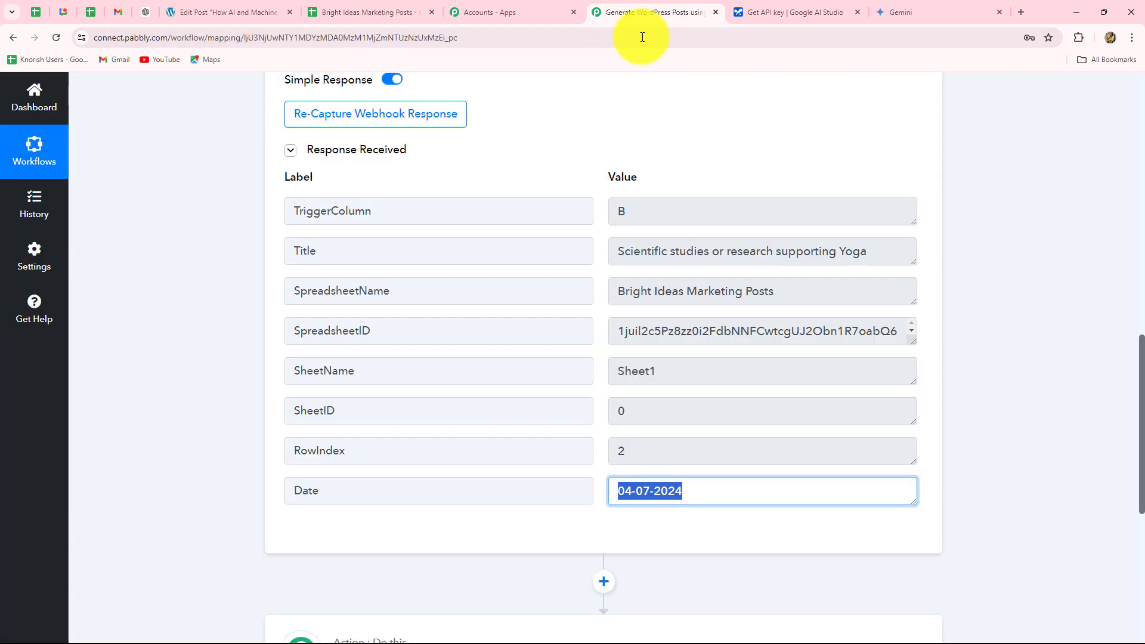
# Step: Set the workflow's second step to the Google Generative AI app with the Generate Content action event
pyautogui.scroll(-7, 1034, 198)
pyautogui.click(512, 242)
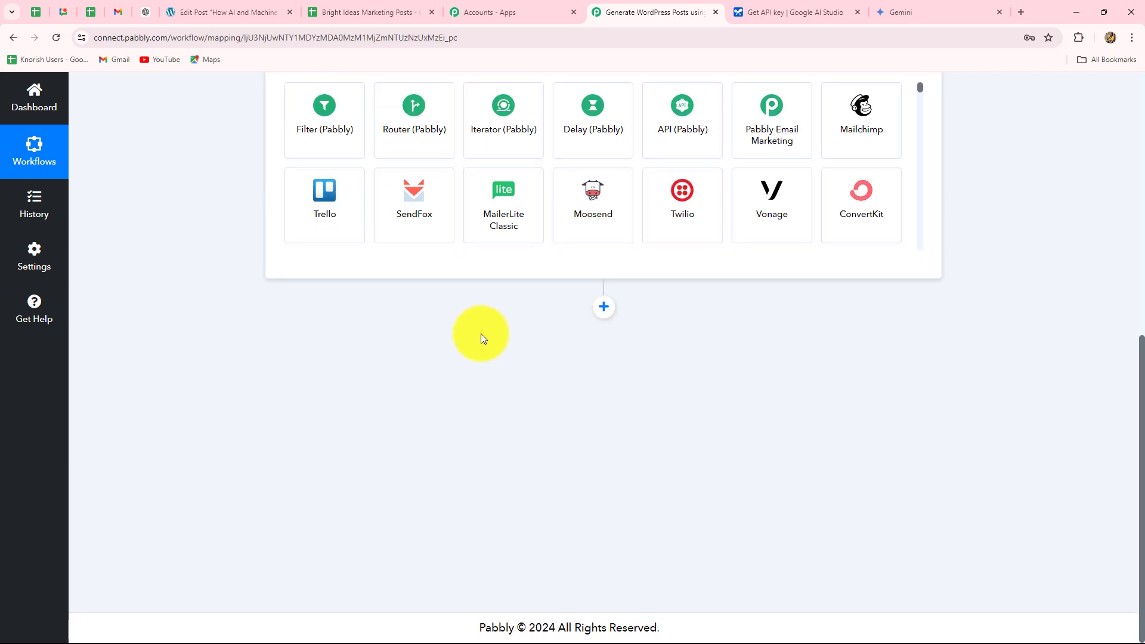
pyautogui.scroll(5, 481, 336)
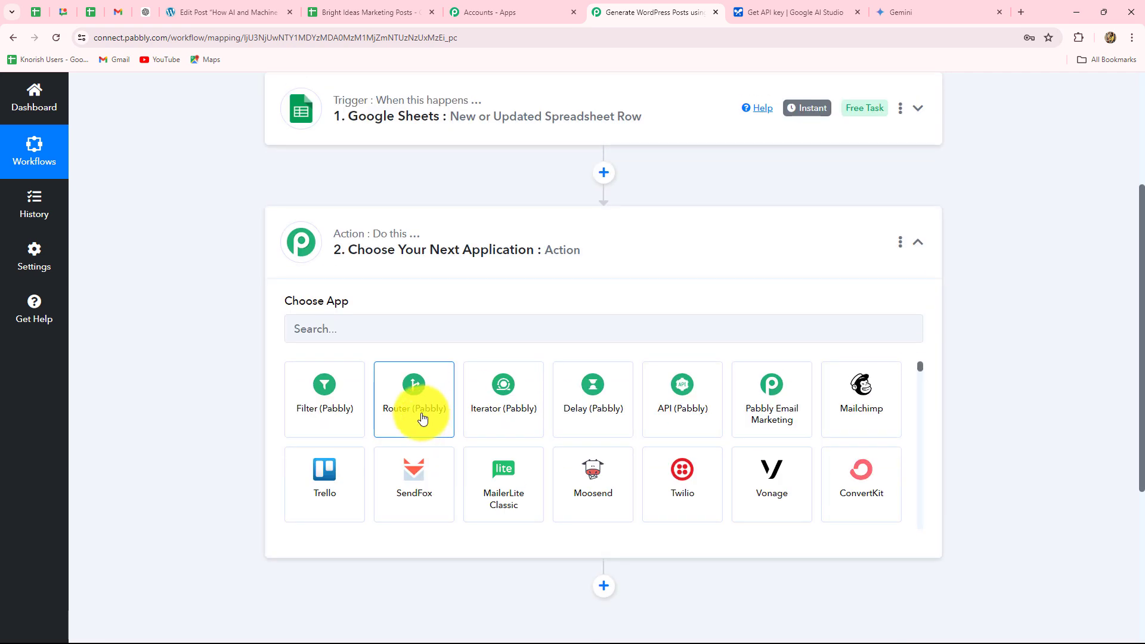
pyautogui.click(352, 327)
pyautogui.write('Googl')
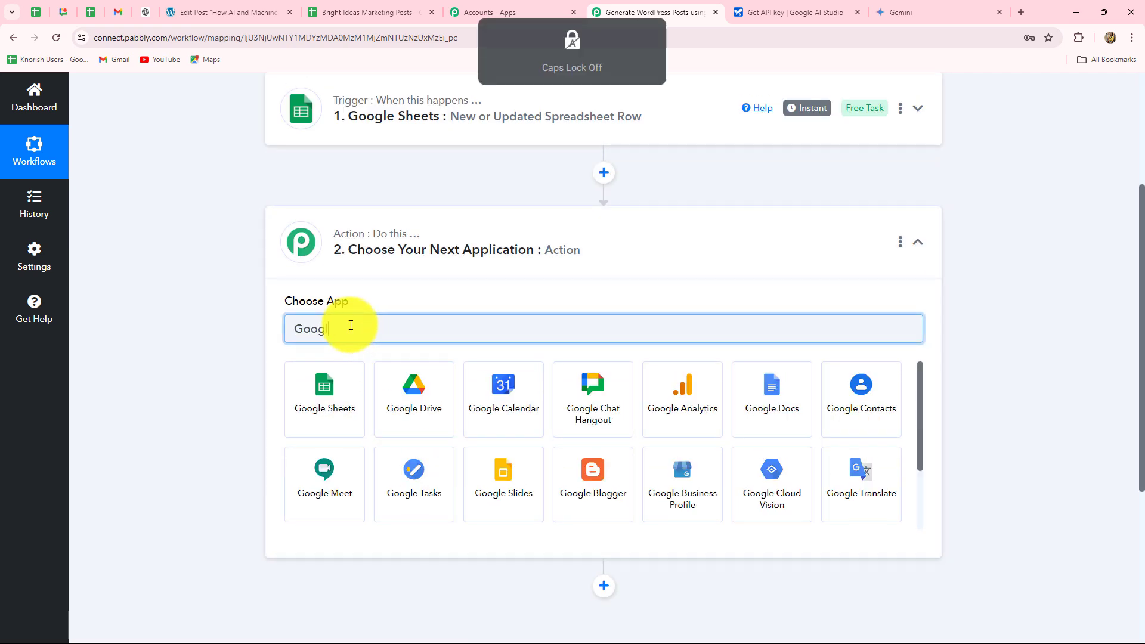
pyautogui.write('e Ge')
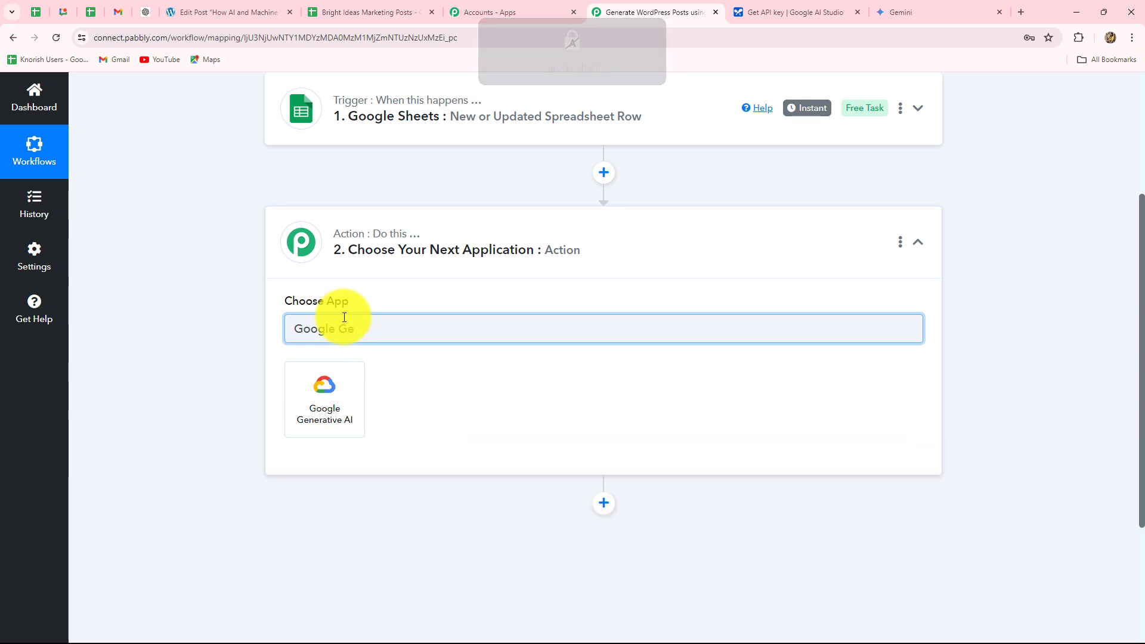
pyautogui.click(304, 424)
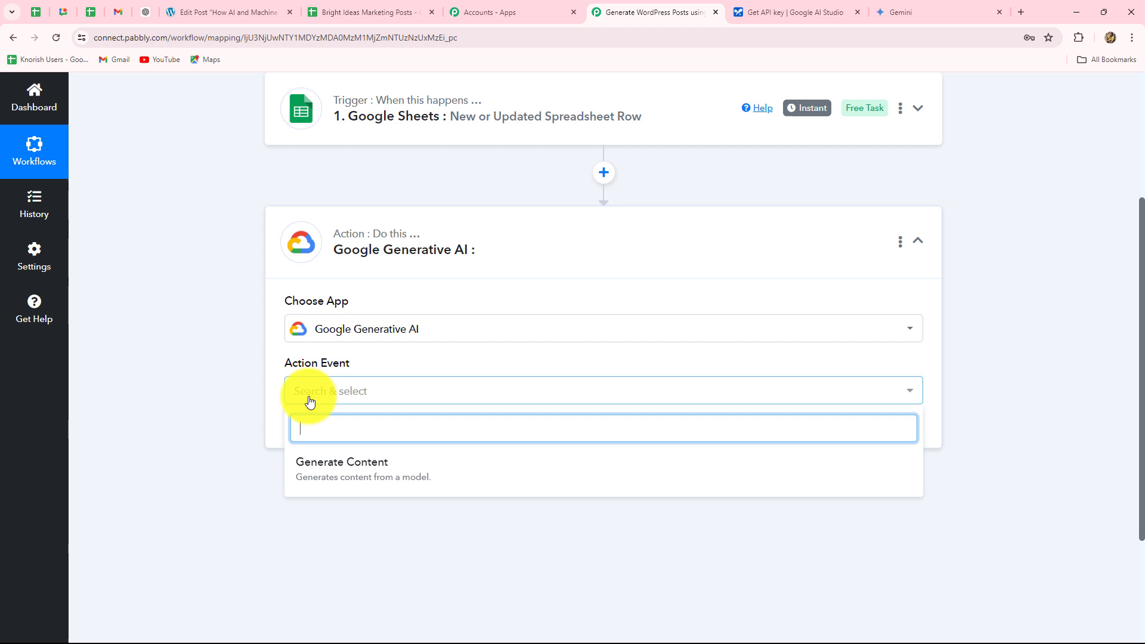
pyautogui.click(308, 475)
# Step: Check the new-connection form and Google AI Studio's API key page, and connect the action through the existing Google Generative AI #5 connection
pyautogui.click(331, 429)
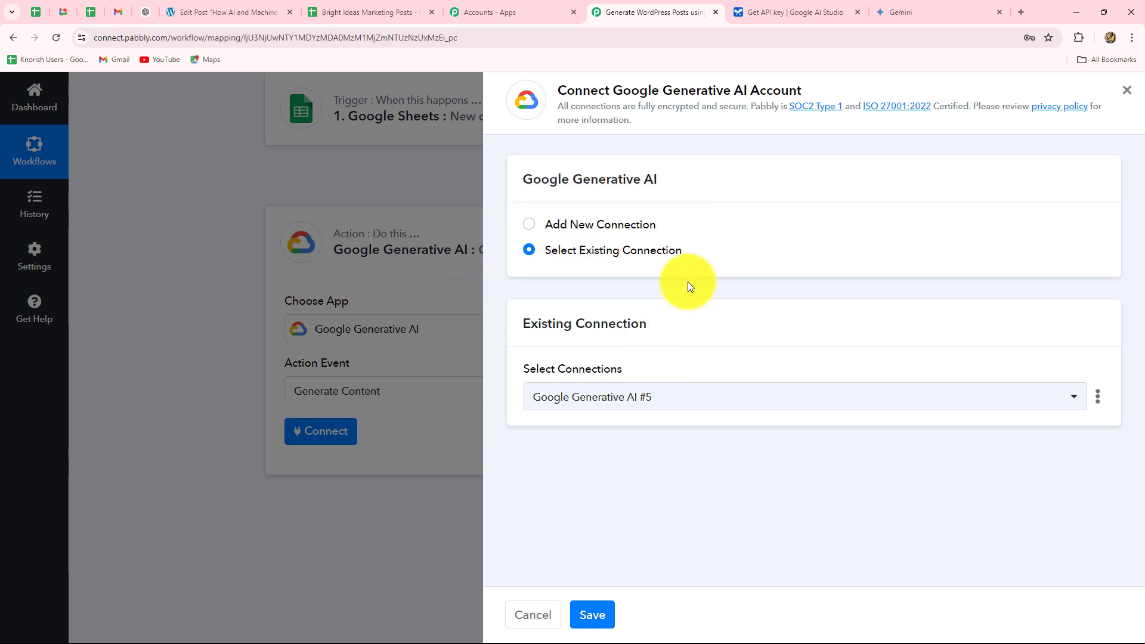
pyautogui.click(531, 229)
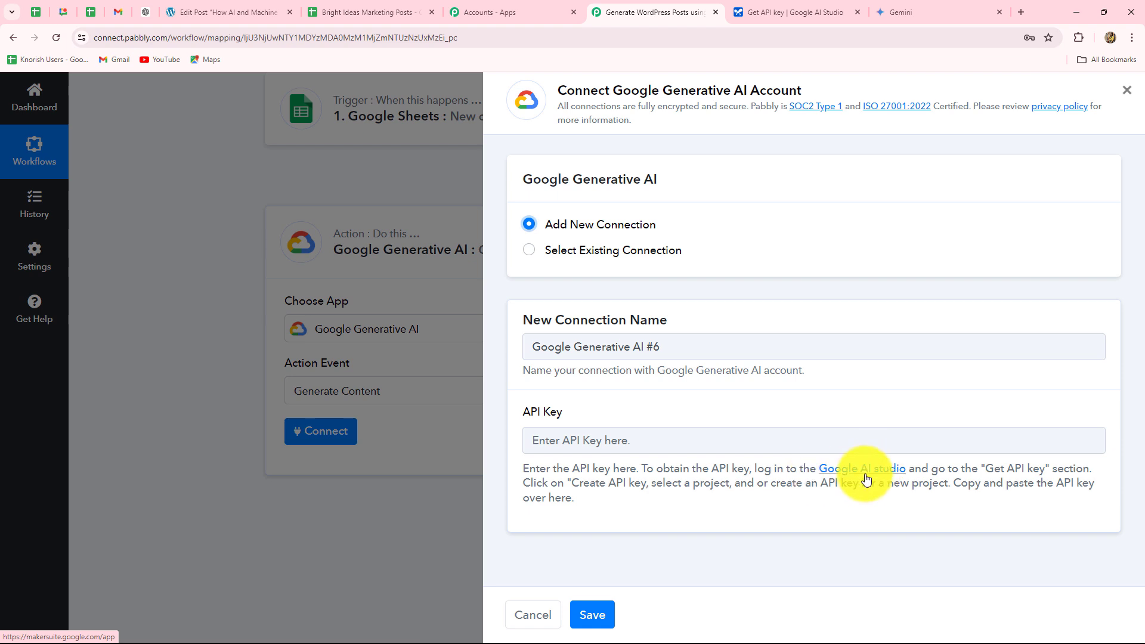
pyautogui.click(749, 11)
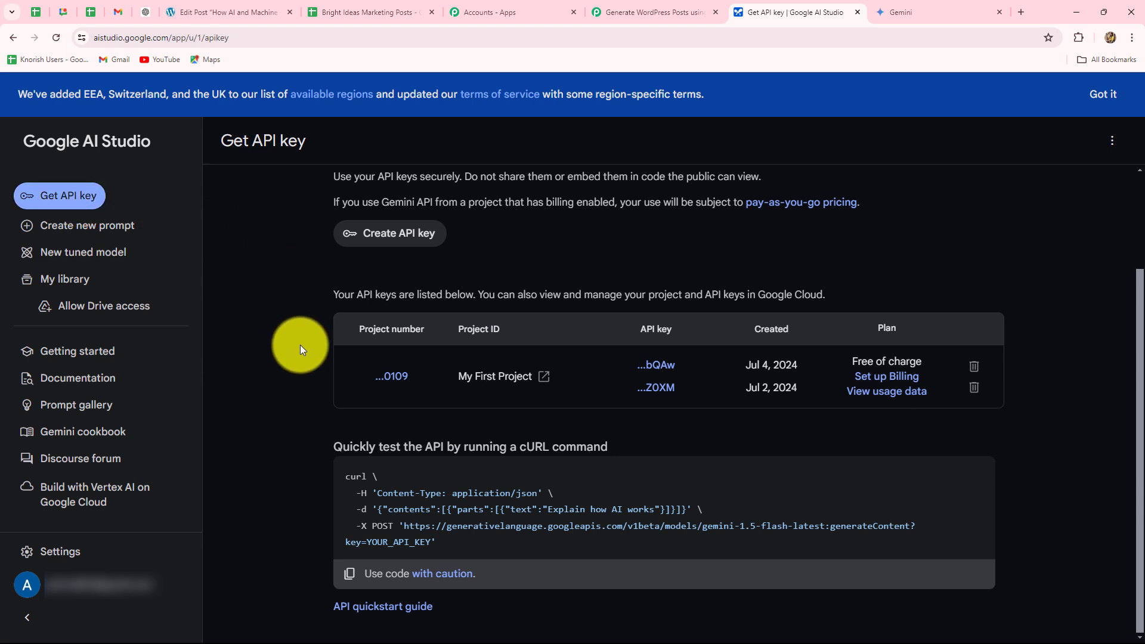
pyautogui.click(647, 12)
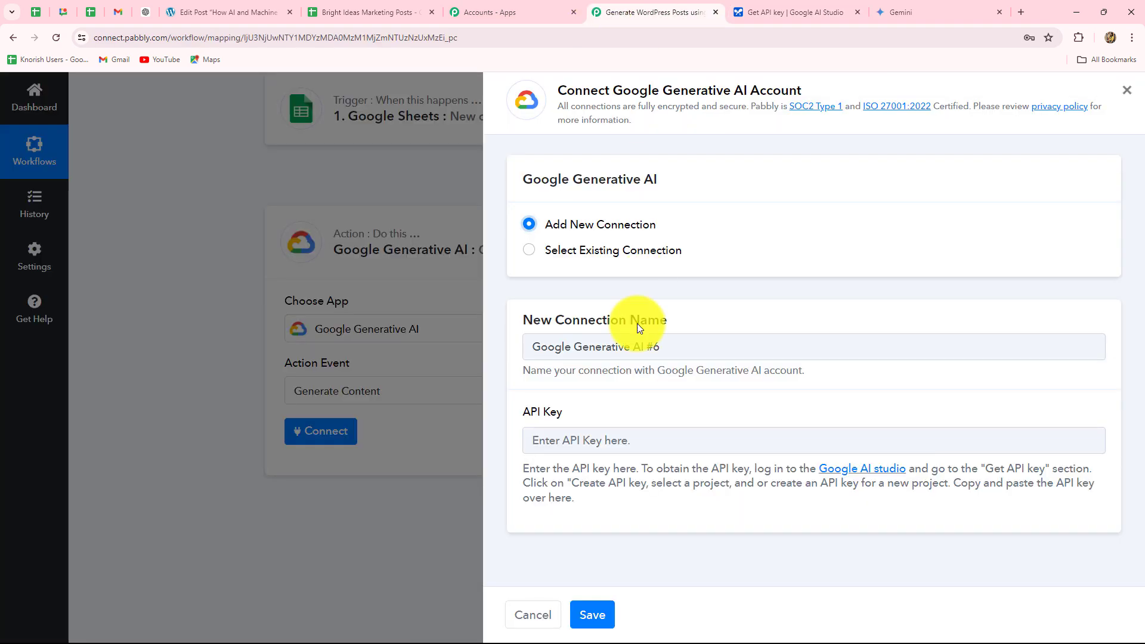
pyautogui.click(530, 253)
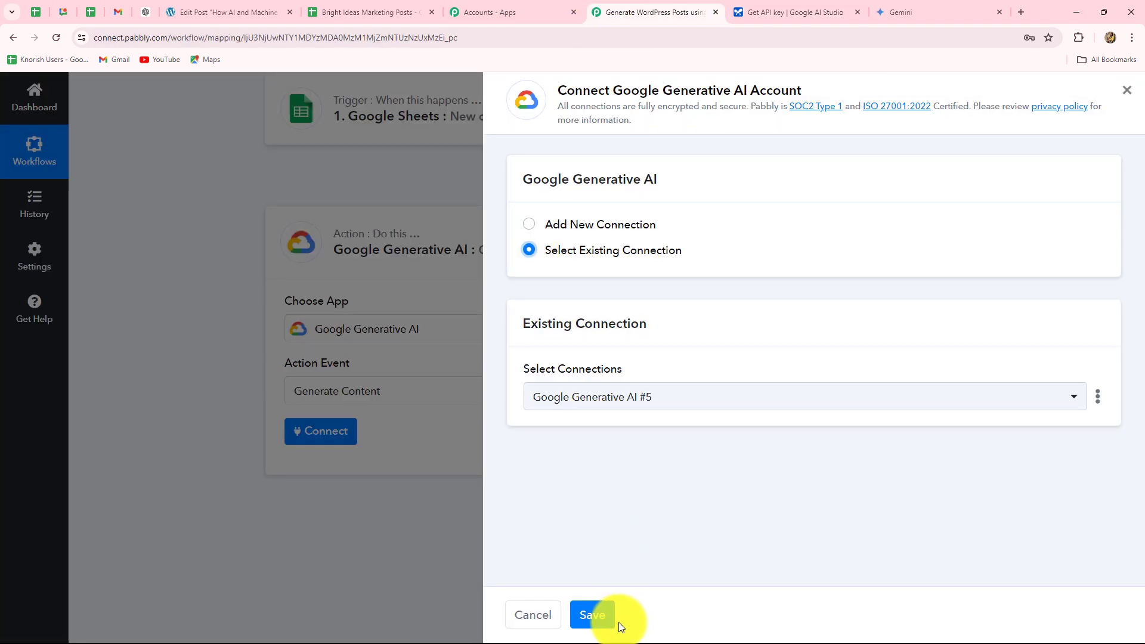
pyautogui.click(592, 614)
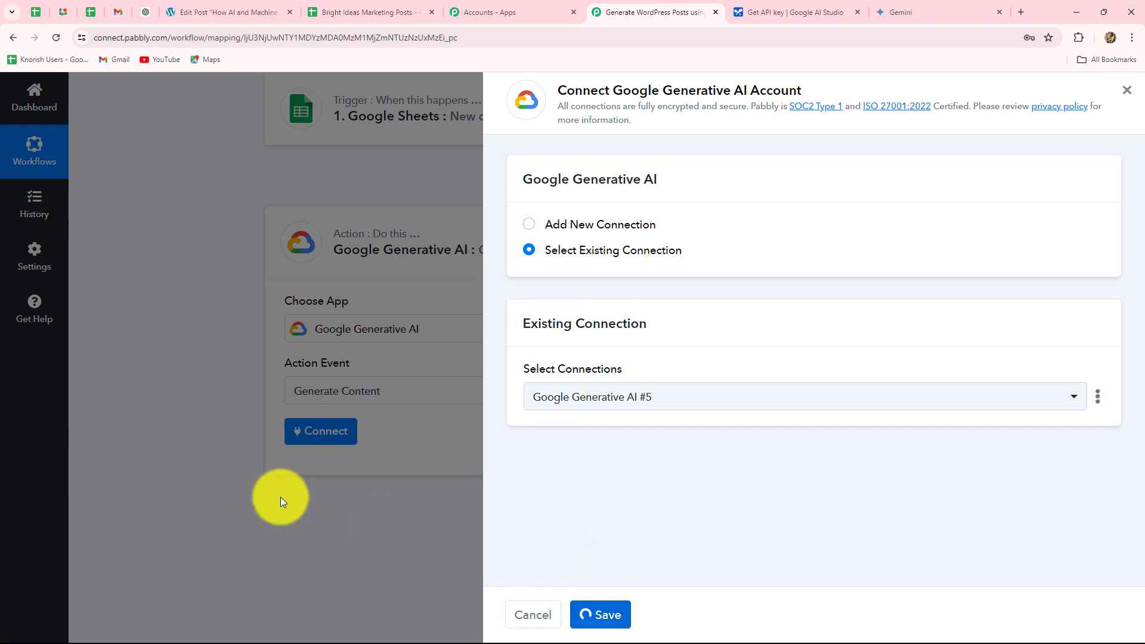
# Step: Enter the prompt text "Generate an informative blog on the title:" and map the Title from the Google Sheets trigger after it
pyautogui.scroll(-3, 266, 494)
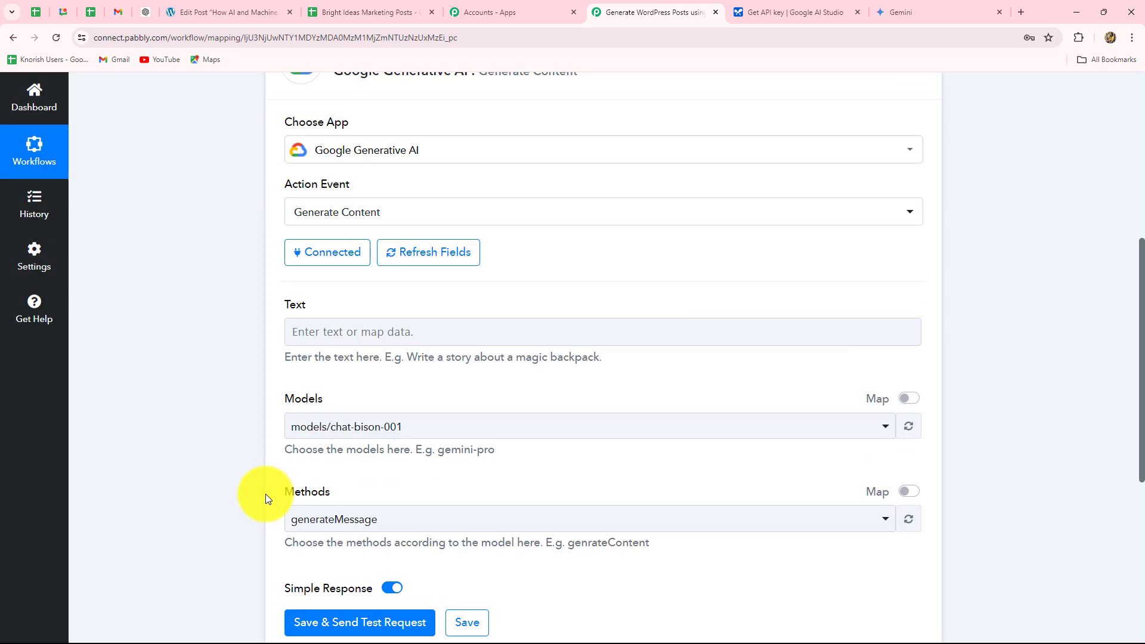
pyautogui.scroll(2, 266, 494)
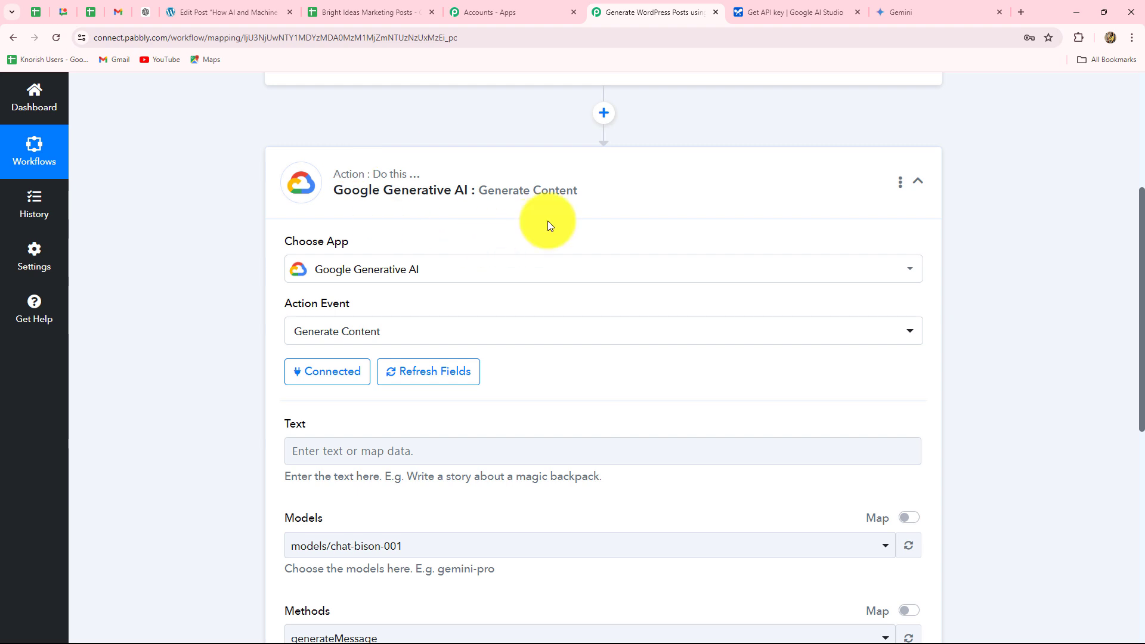
pyautogui.scroll(-4, 531, 241)
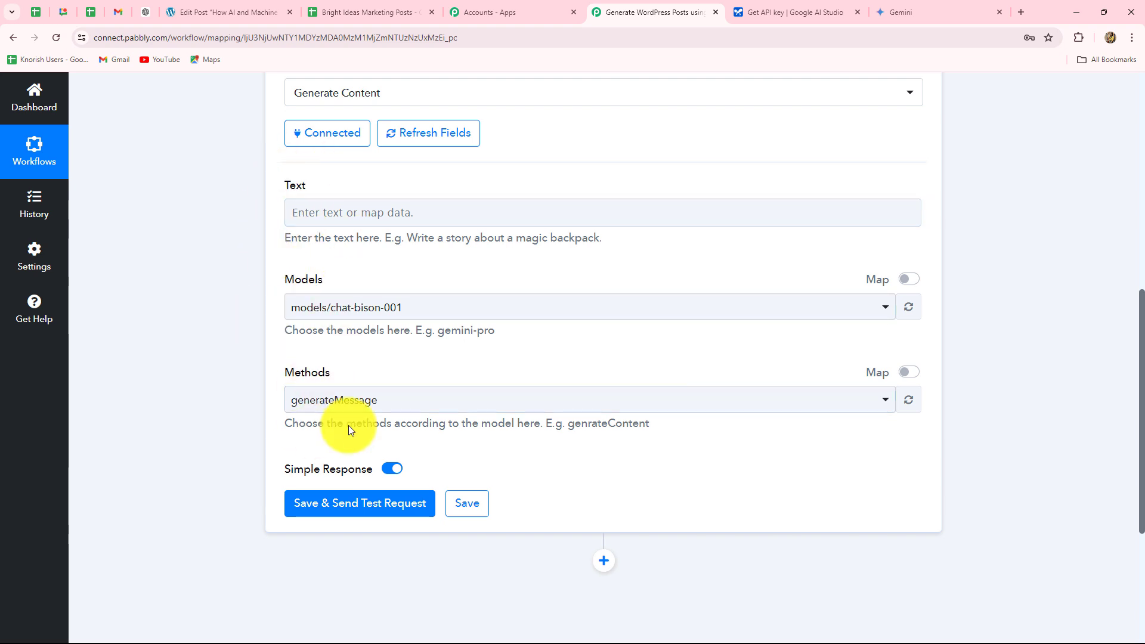
pyautogui.click(337, 207)
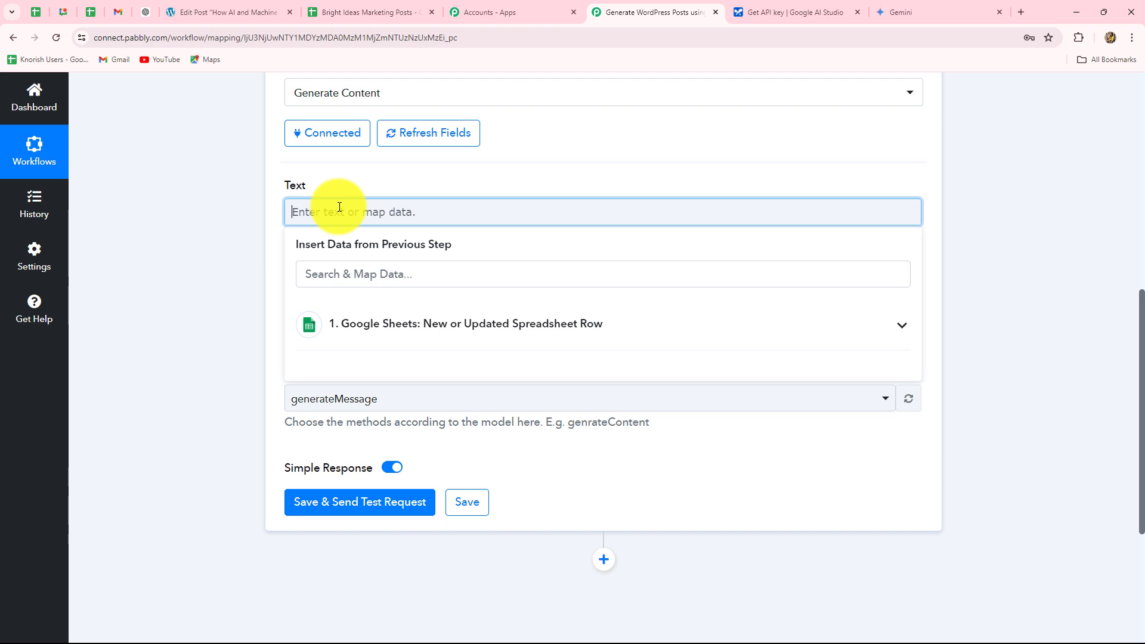
pyautogui.write('Generate an informative blog on the title:')
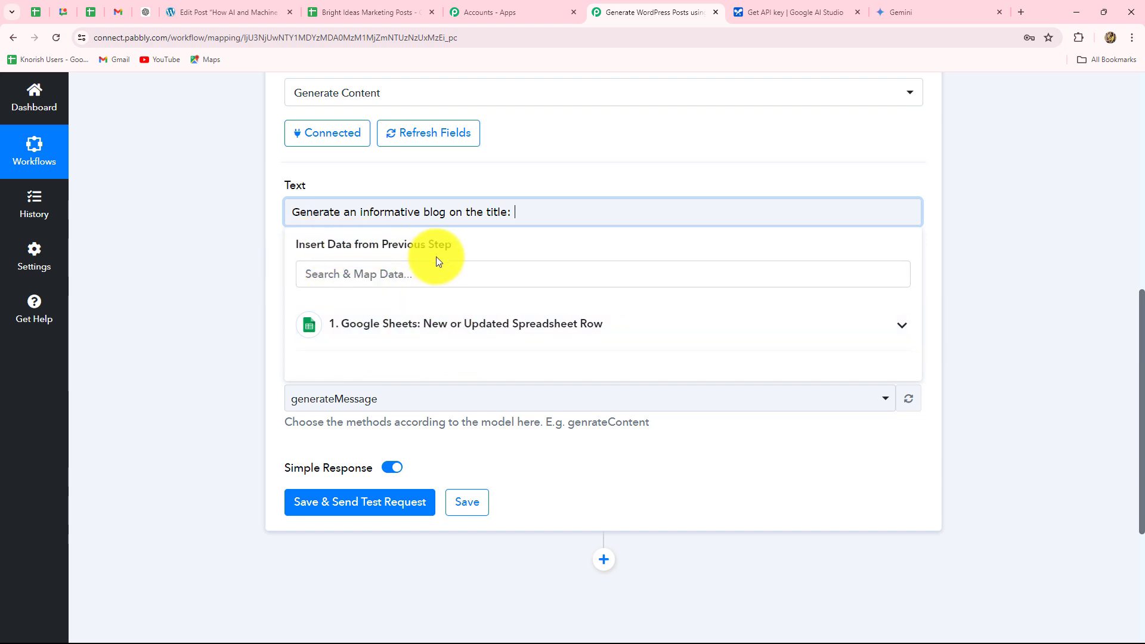
pyautogui.click(458, 328)
pyautogui.scroll(-3, 517, 468)
pyautogui.scroll(1, 516, 468)
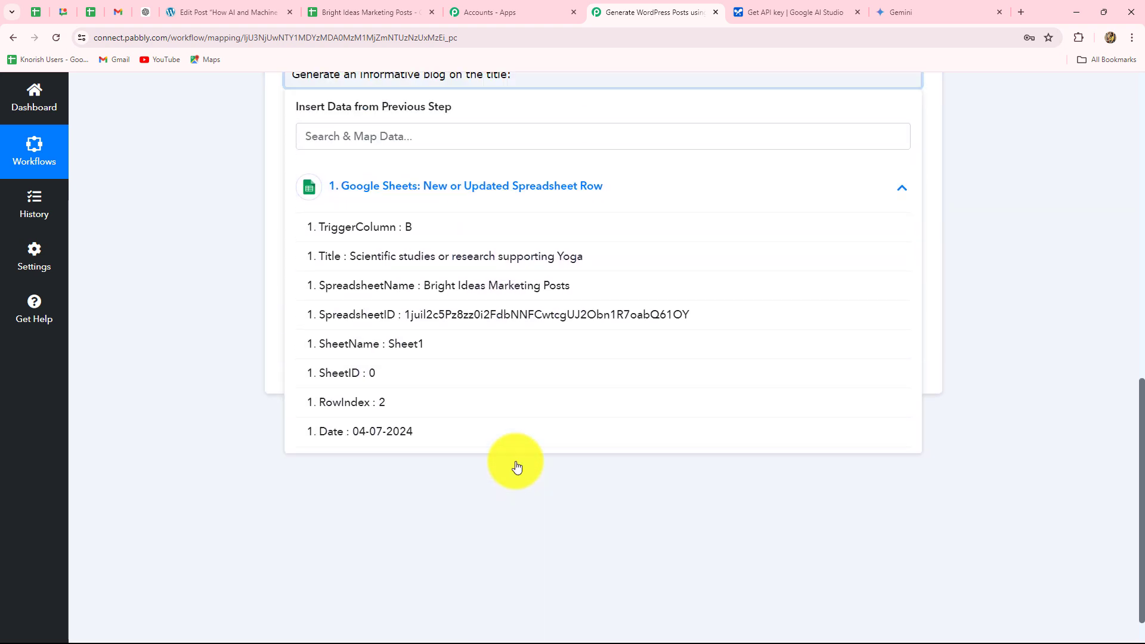
pyautogui.scroll(2, 516, 467)
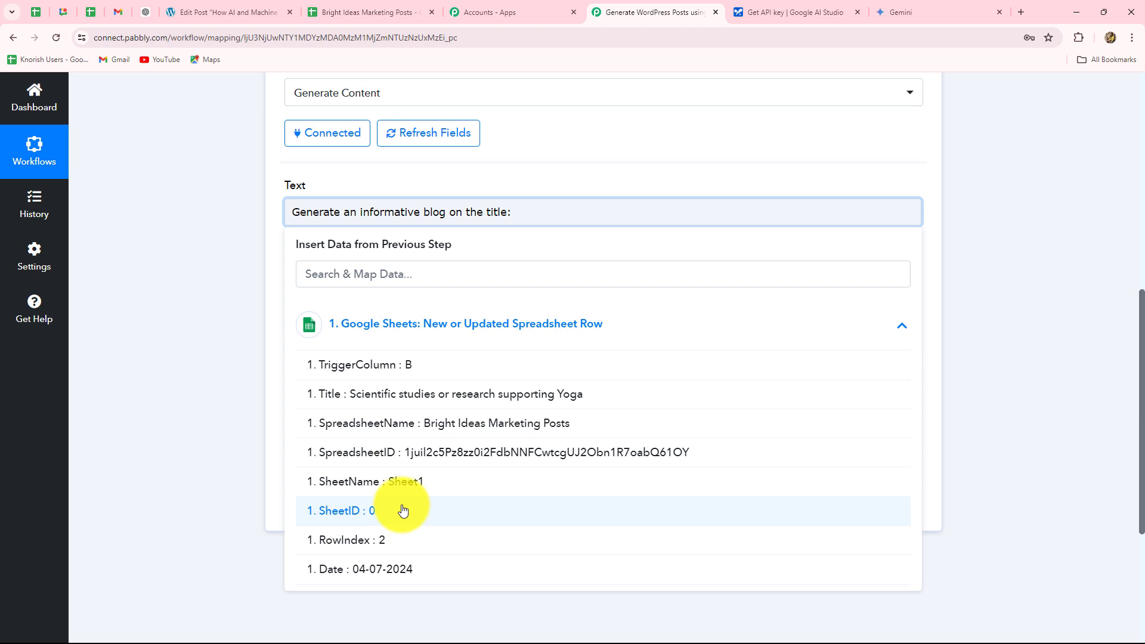
pyautogui.click(545, 217)
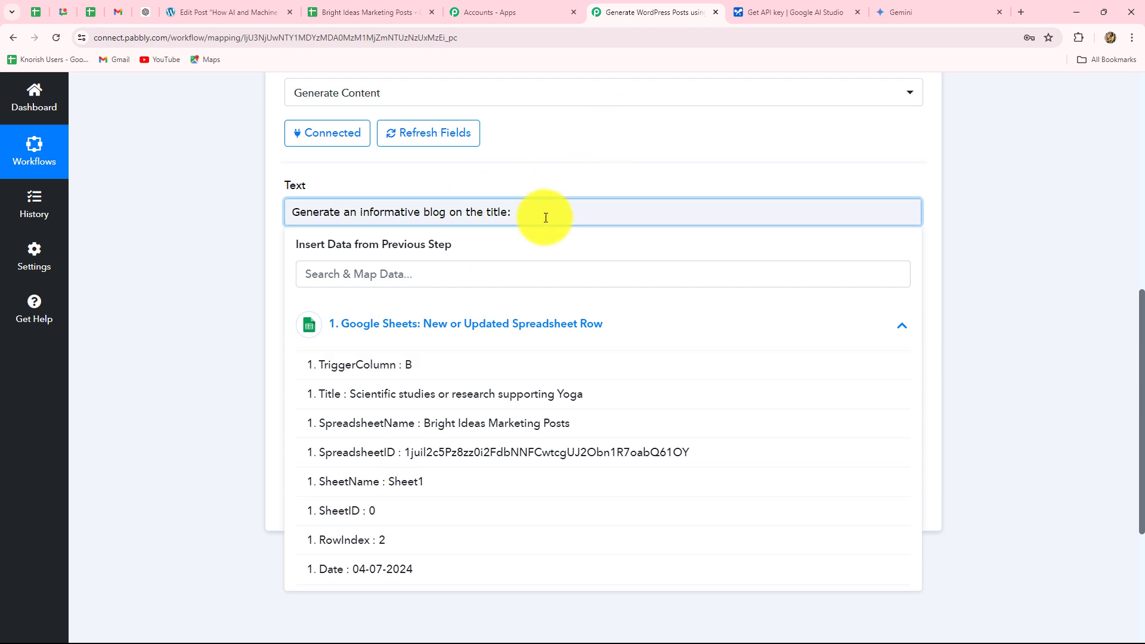
pyautogui.click(411, 401)
pyautogui.click(202, 349)
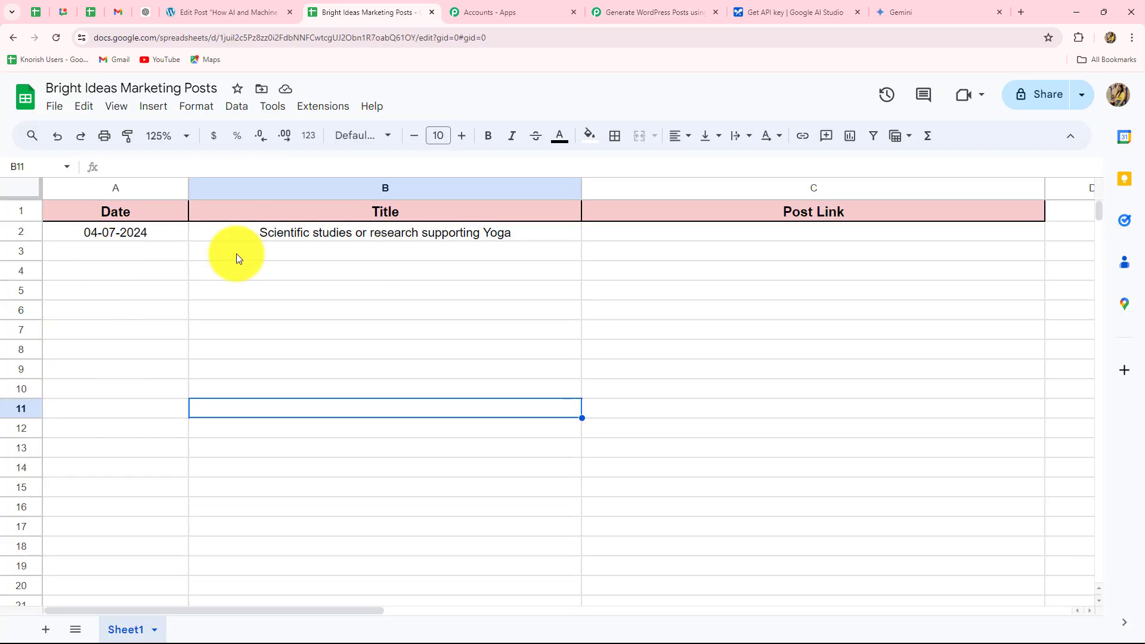
# Step: Return to the workflow and append "in a paragrapgh without adding headings in between" after the mapped Title in the prompt
pyautogui.click(617, 8)
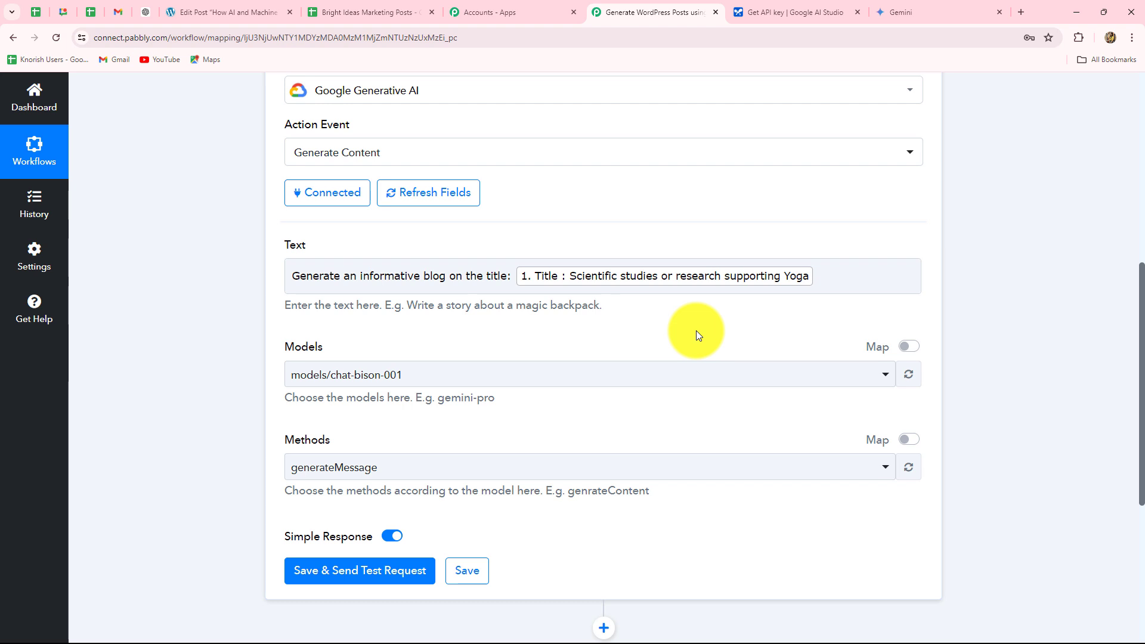
pyautogui.click(820, 282)
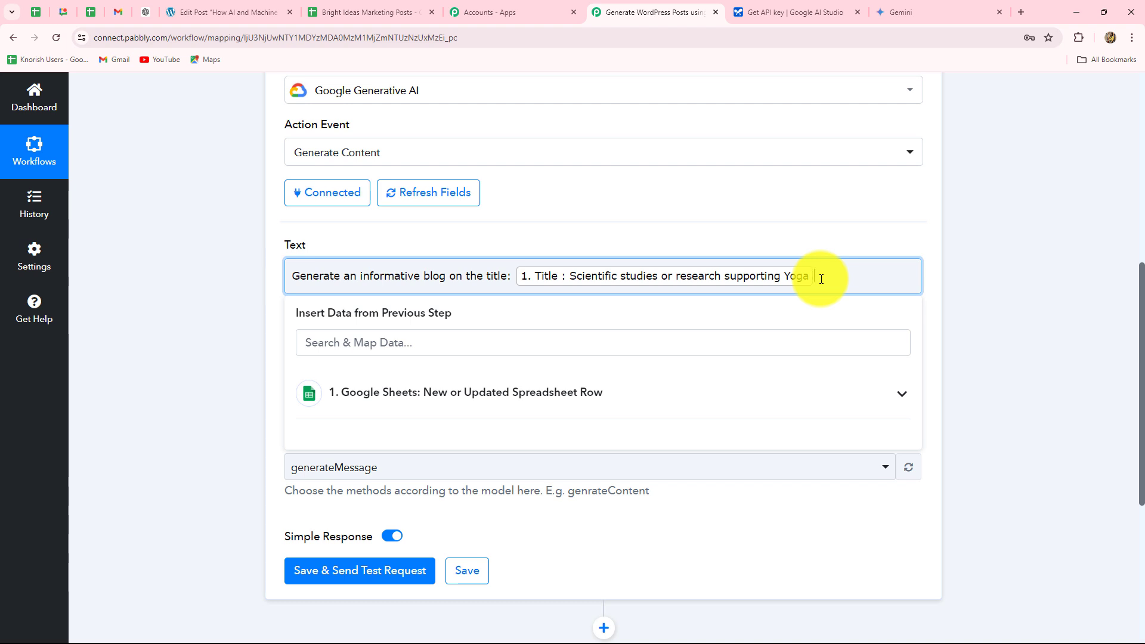
pyautogui.write('in a paragrapgh without adding headings in between')
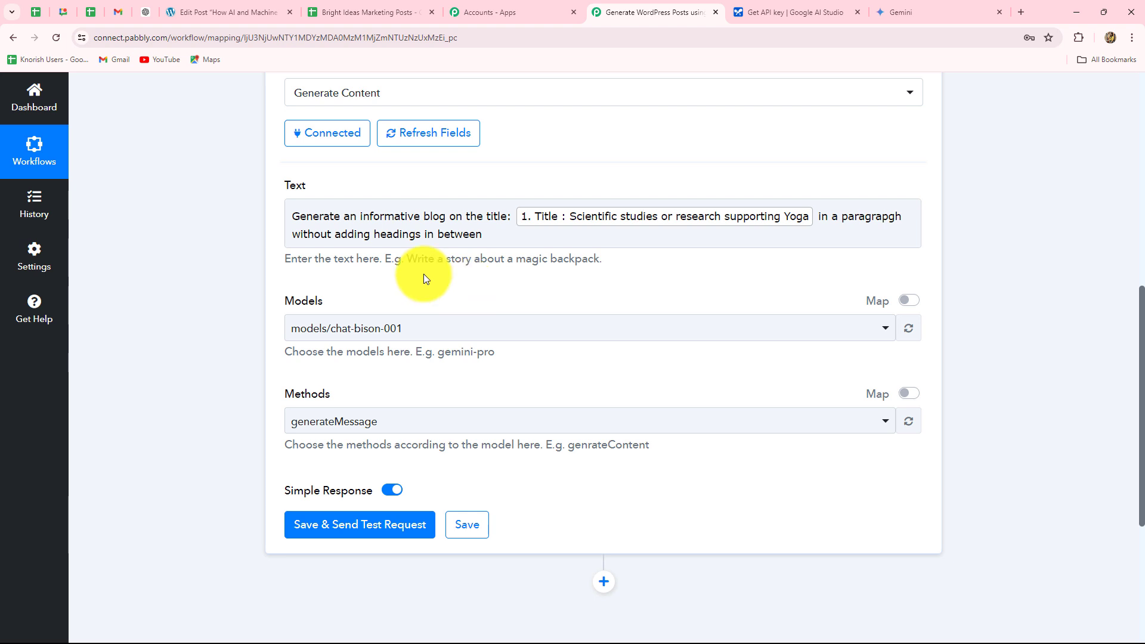
pyautogui.scroll(-3, 501, 273)
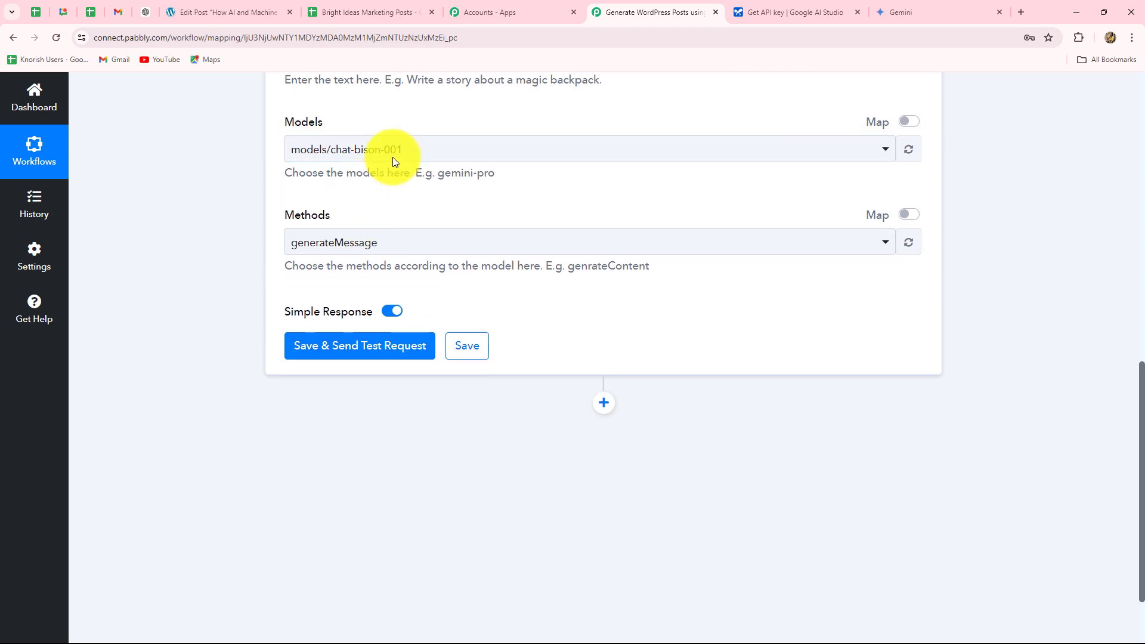
# Step: Set the model to models/gemini-pro with the generateContent method, and save and send a test request for the Google Generative AI action
pyautogui.click(429, 150)
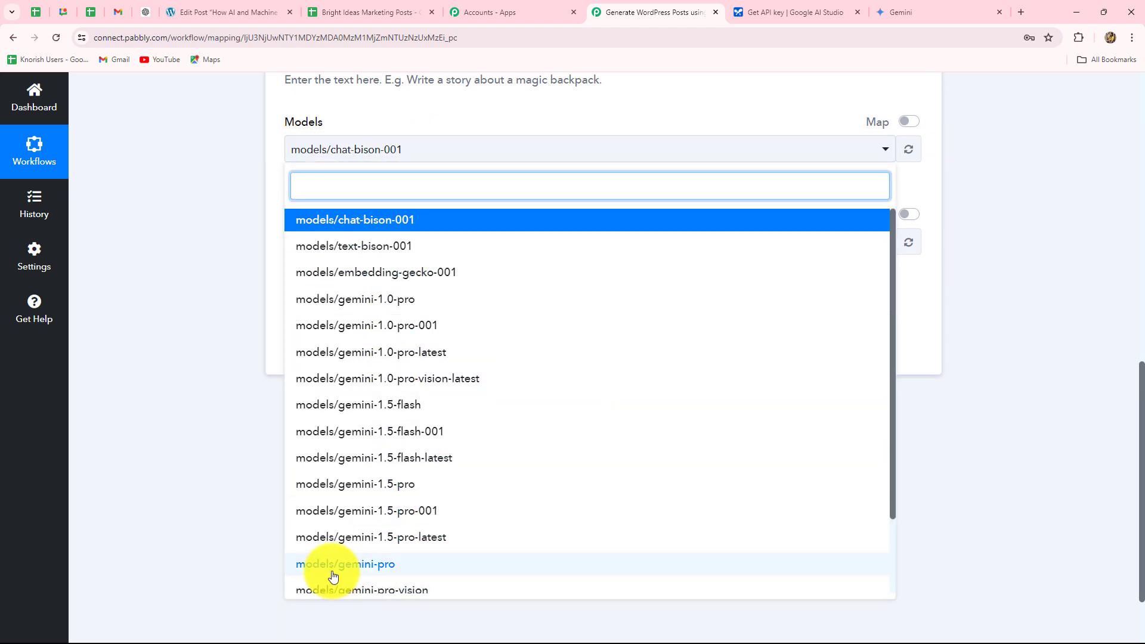
pyautogui.click(370, 564)
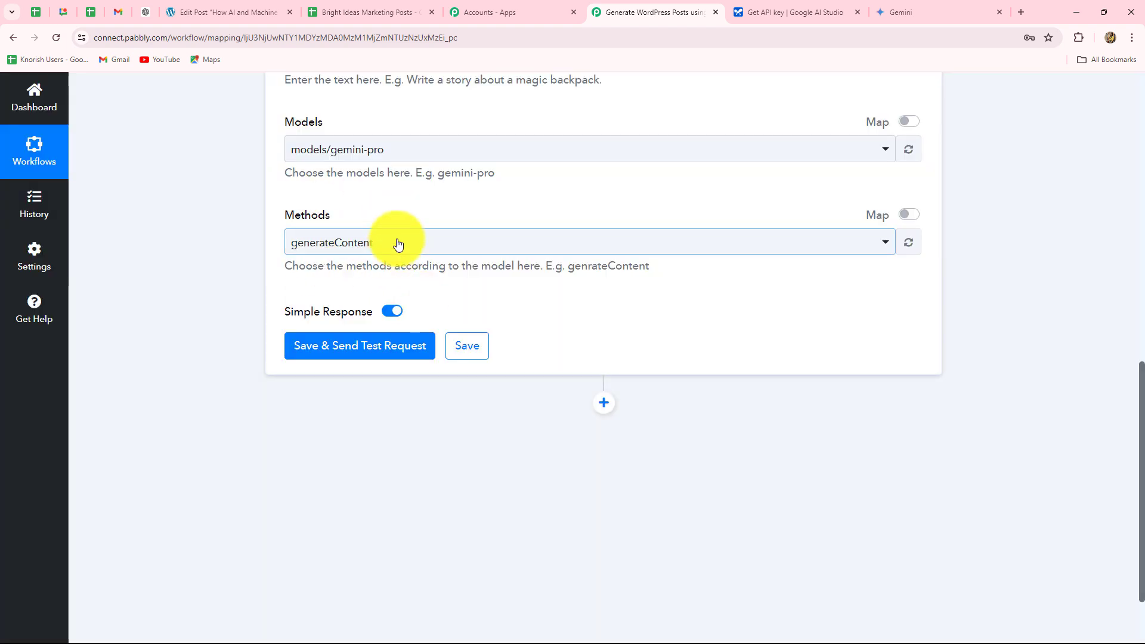
pyautogui.click(397, 243)
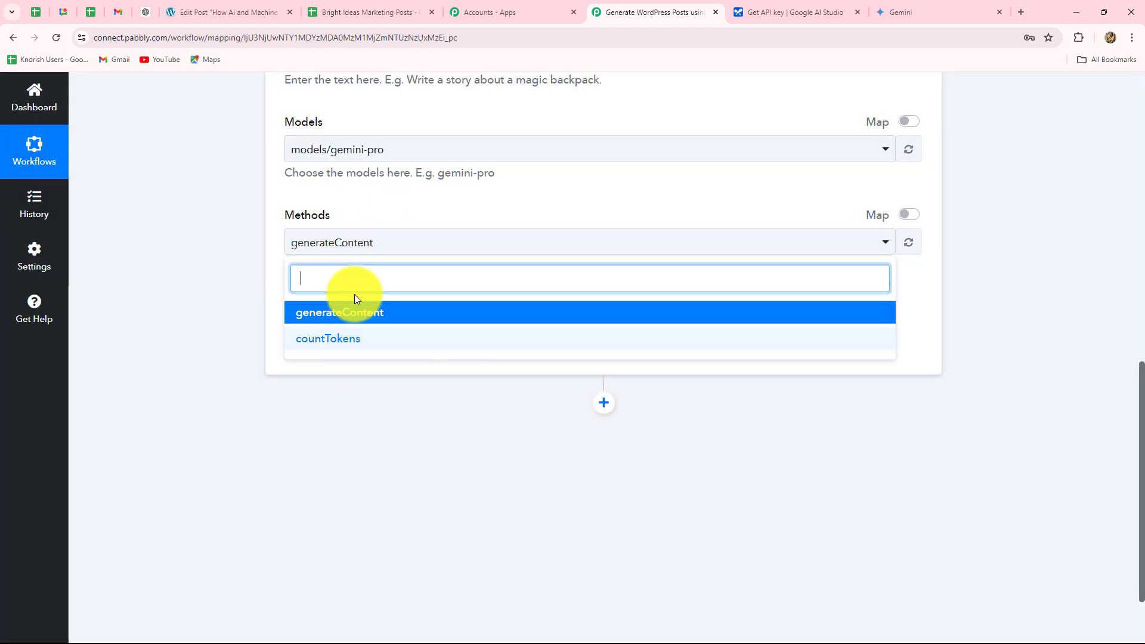
pyautogui.click(370, 323)
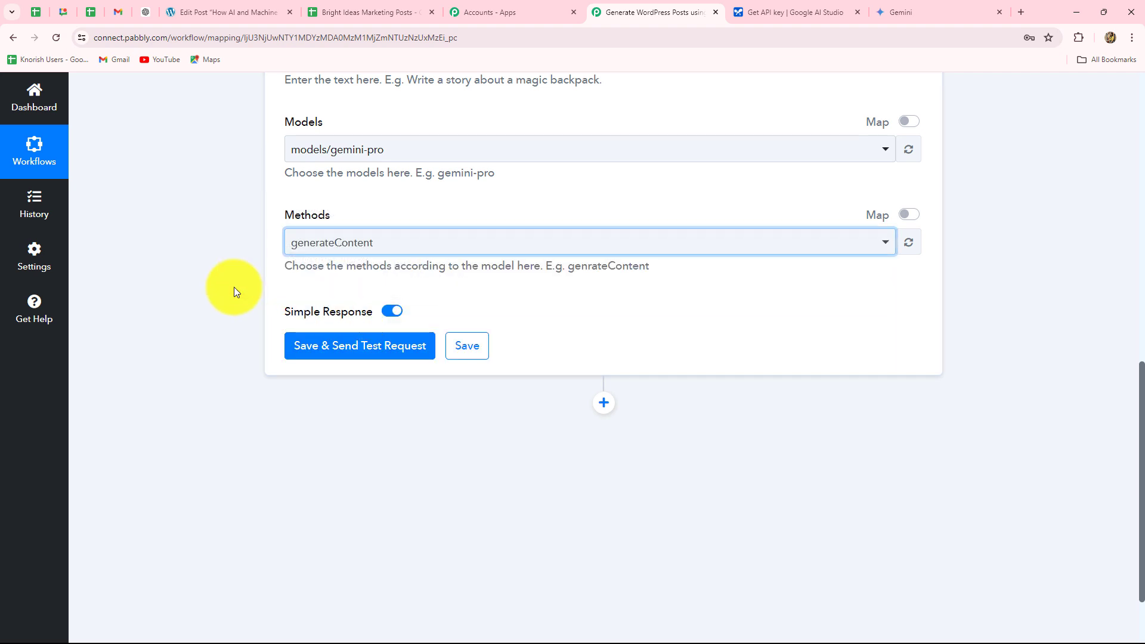
pyautogui.click(341, 350)
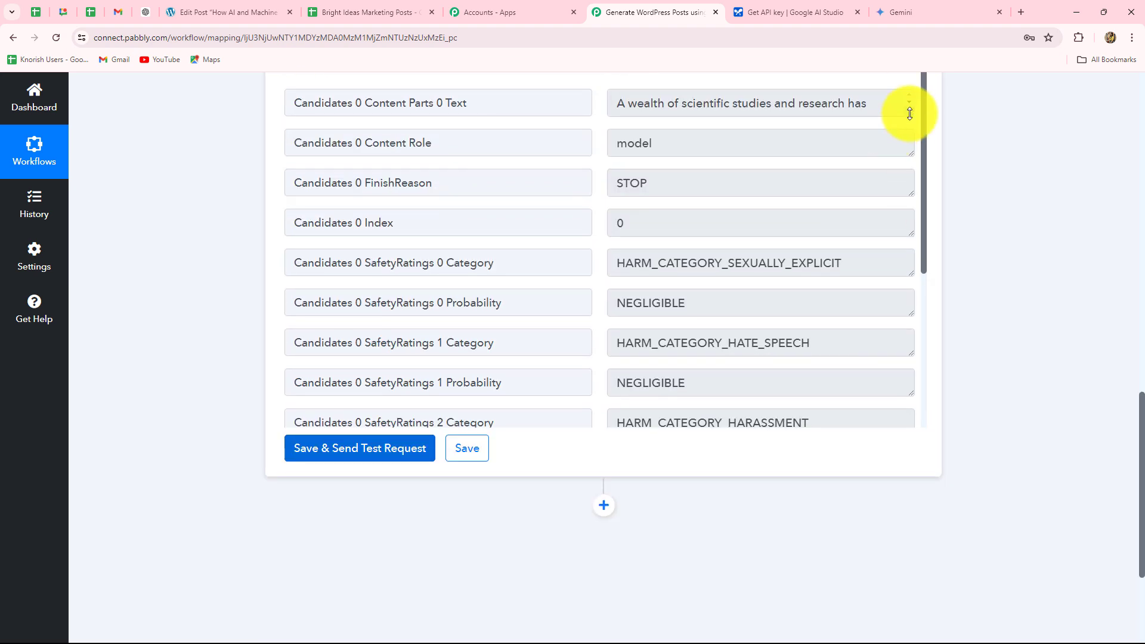
# Step: Expand and read the generated blog text in the test response, and check the existing post's content in the WordPress editor
pyautogui.moveTo(911, 114); pyautogui.dragTo(907, 399)
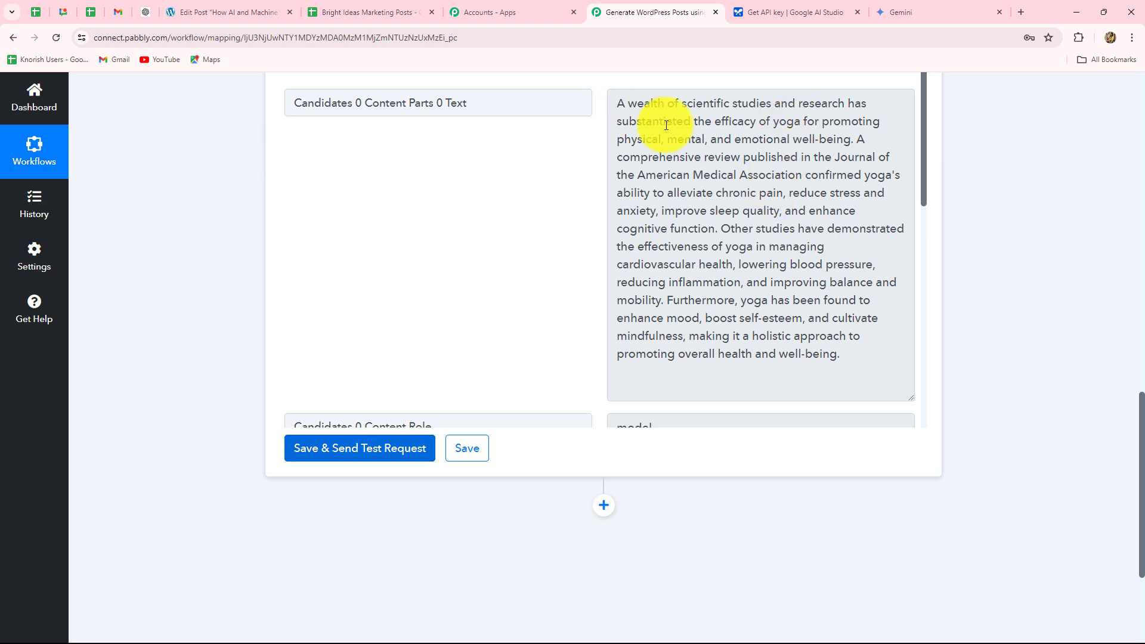
pyautogui.moveTo(614, 102); pyautogui.dragTo(875, 368)
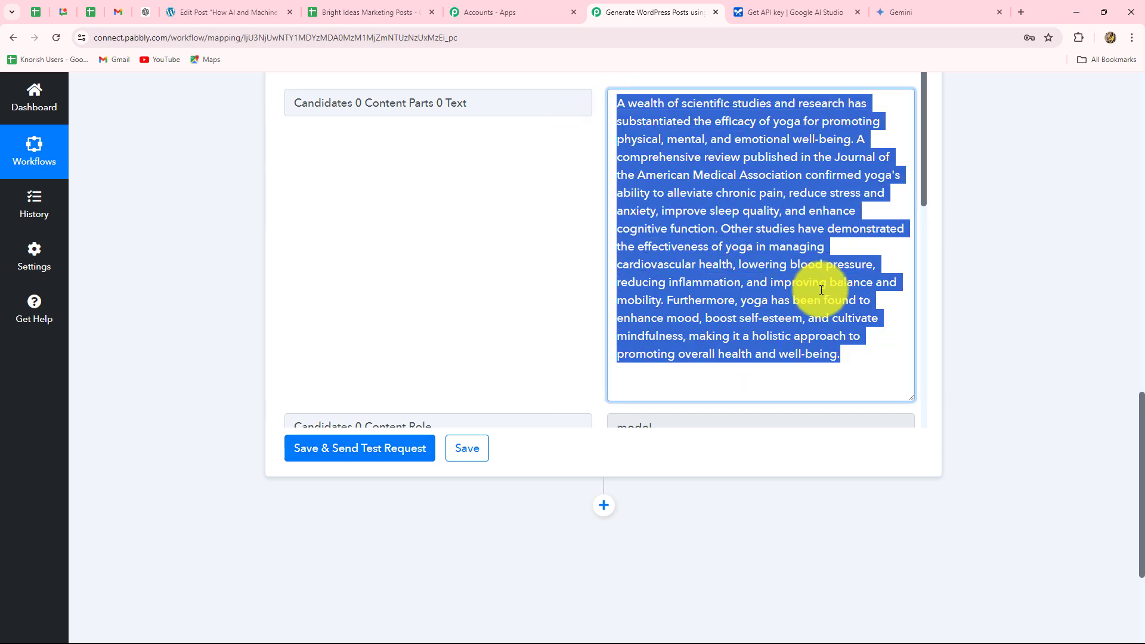
pyautogui.click(806, 391)
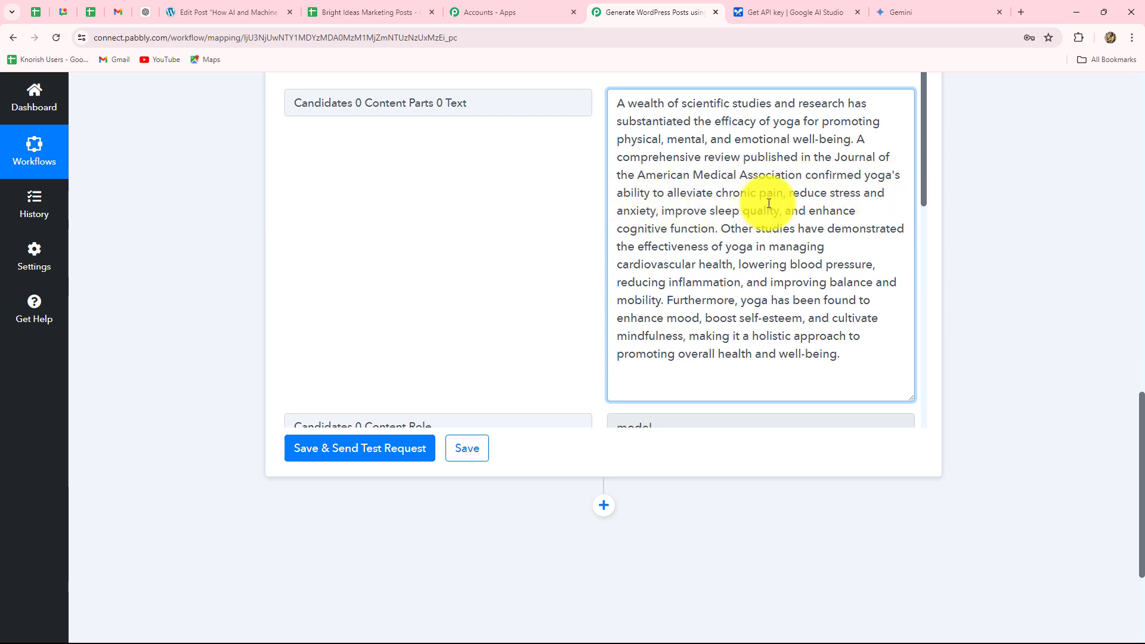
pyautogui.moveTo(617, 175); pyautogui.dragTo(791, 210)
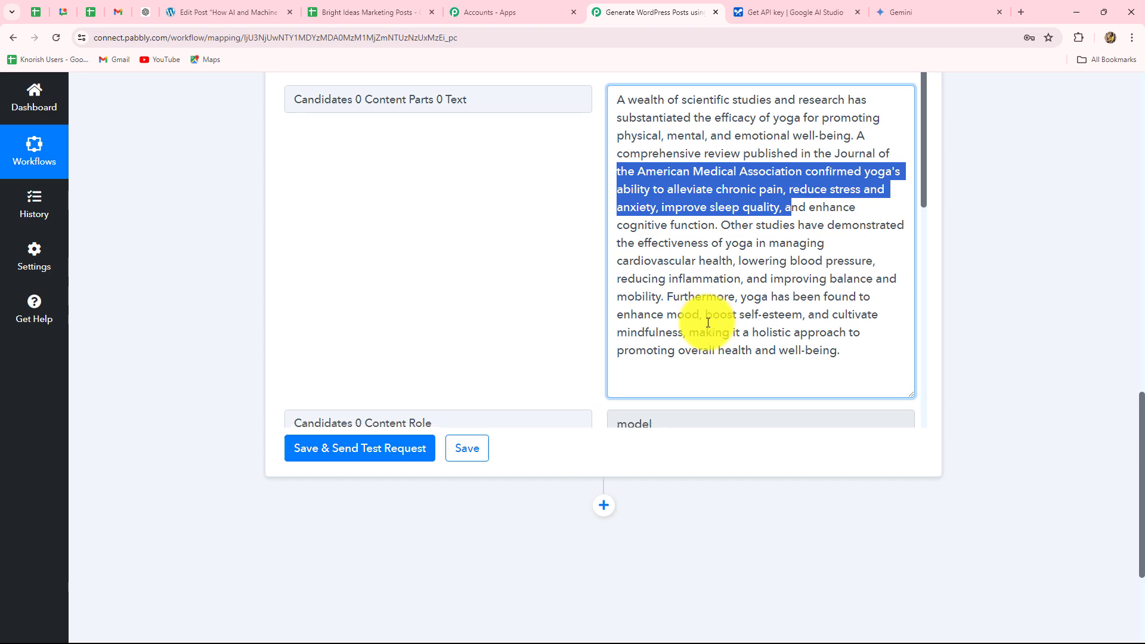
pyautogui.scroll(-5, 696, 314)
pyautogui.click(227, 12)
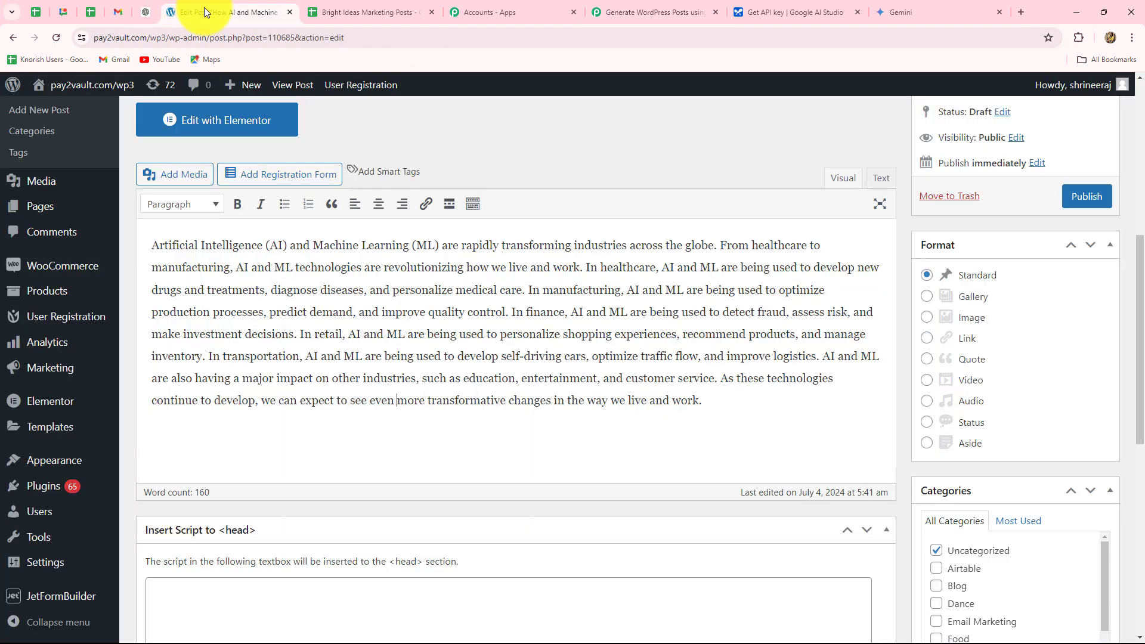
pyautogui.click(630, 12)
# Step: Add a third workflow step using the WordPress app with the Create a Post action event
pyautogui.scroll(-3, 775, 279)
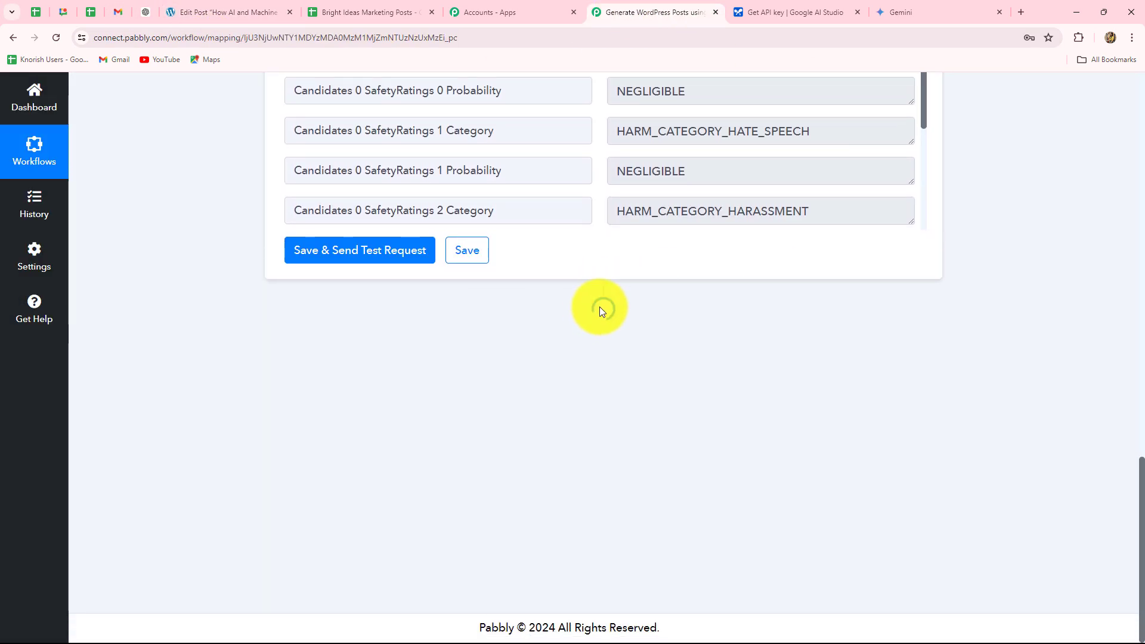
pyautogui.click(601, 310)
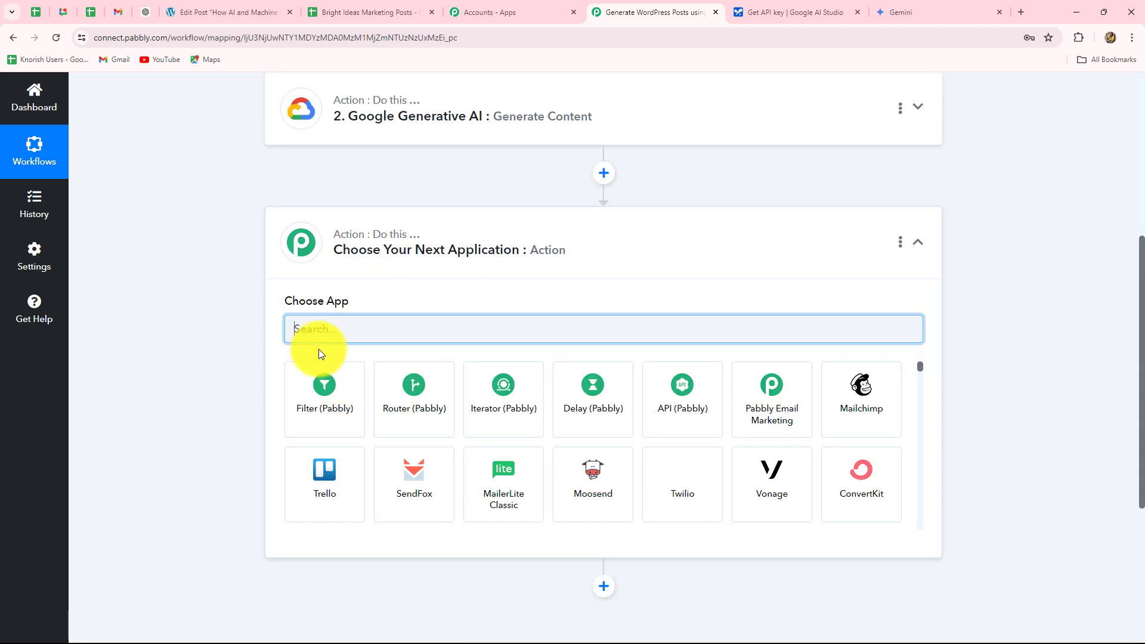
pyautogui.click(315, 328)
pyautogui.press('capslock')
pyautogui.write('Wo')
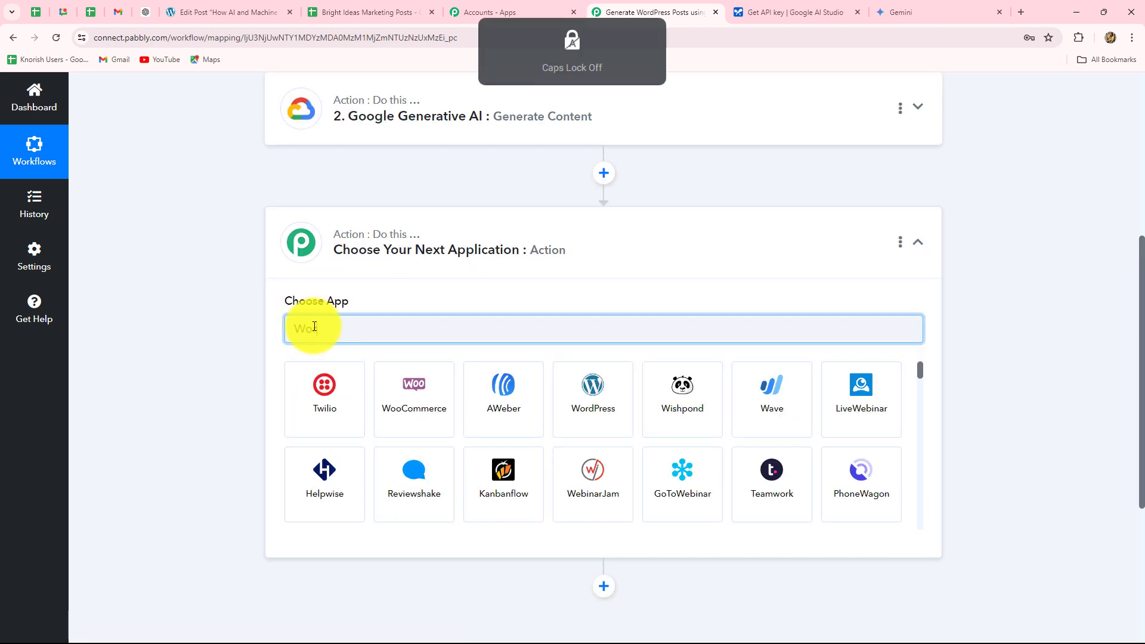
pyautogui.write('rd')
pyautogui.click(322, 396)
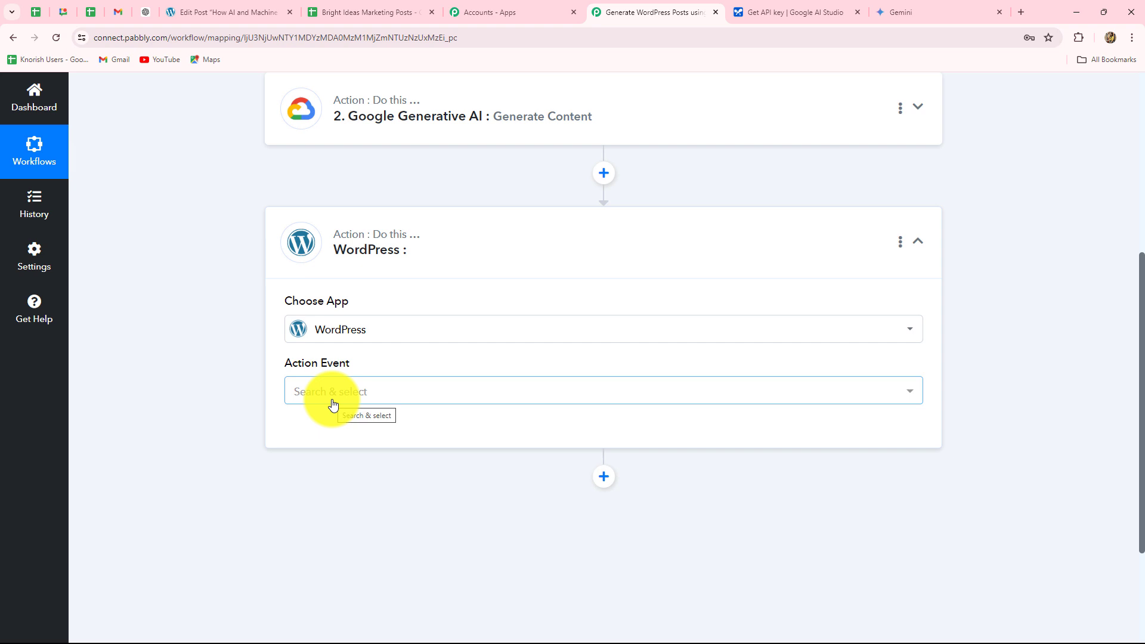
pyautogui.click(333, 405)
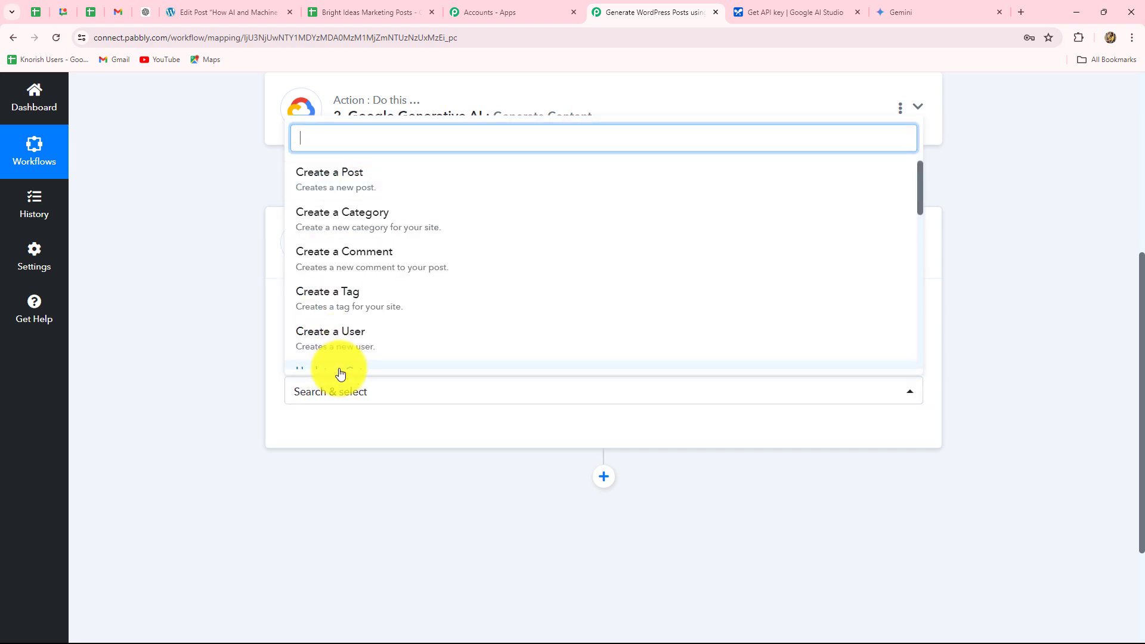
pyautogui.click(328, 175)
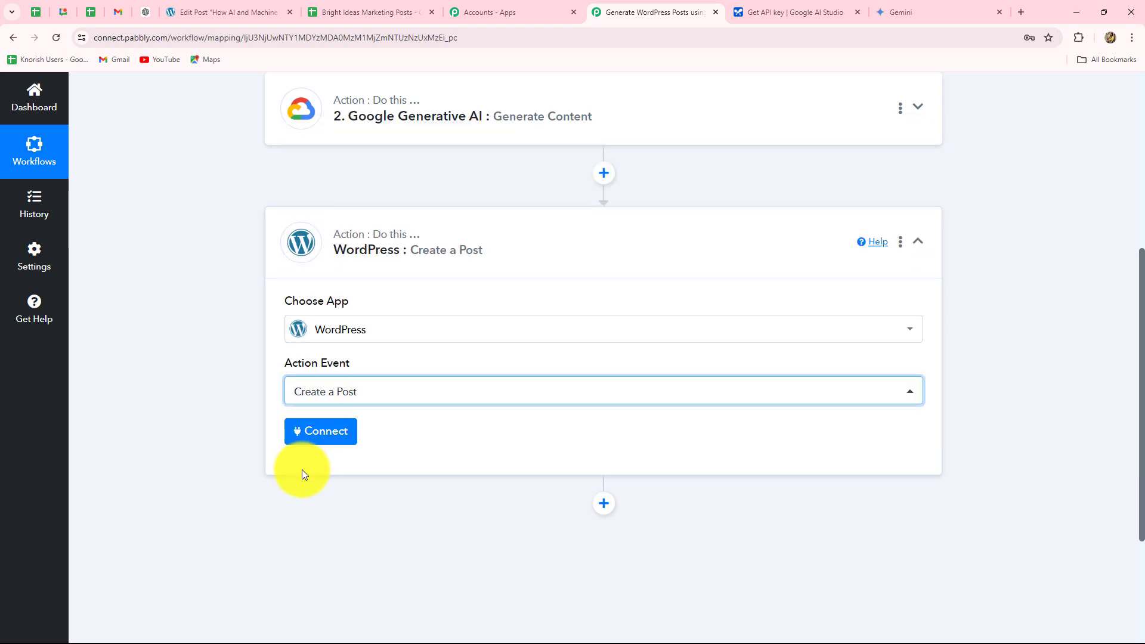
# Step: Review the fields required for a new WordPress connection and find the site's base URL in the WordPress admin address
pyautogui.click(329, 431)
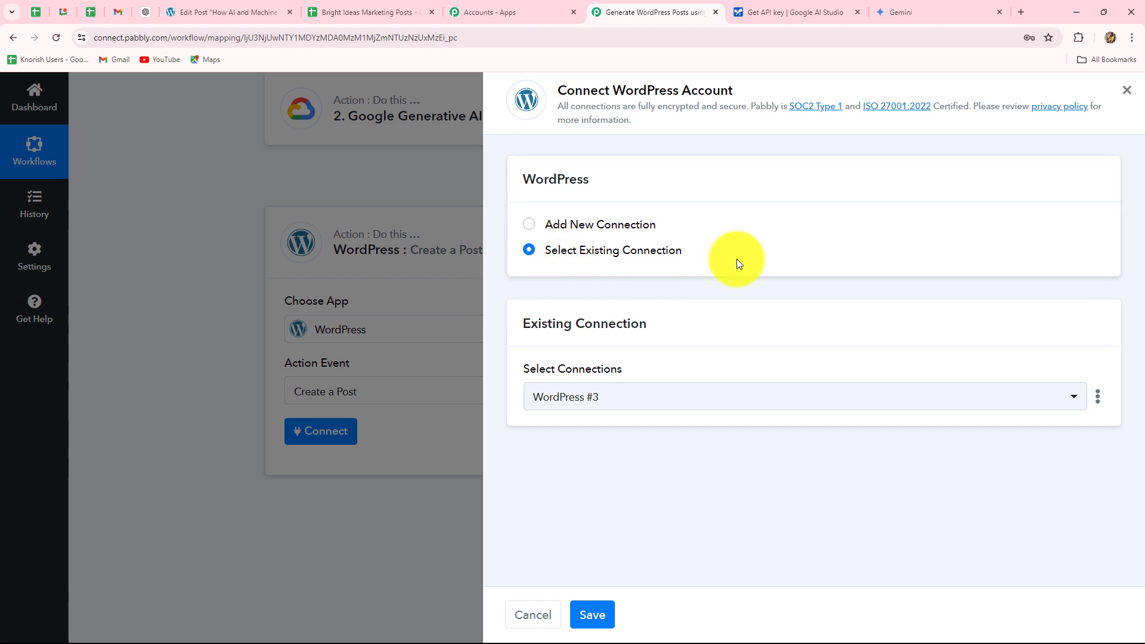
pyautogui.click(529, 225)
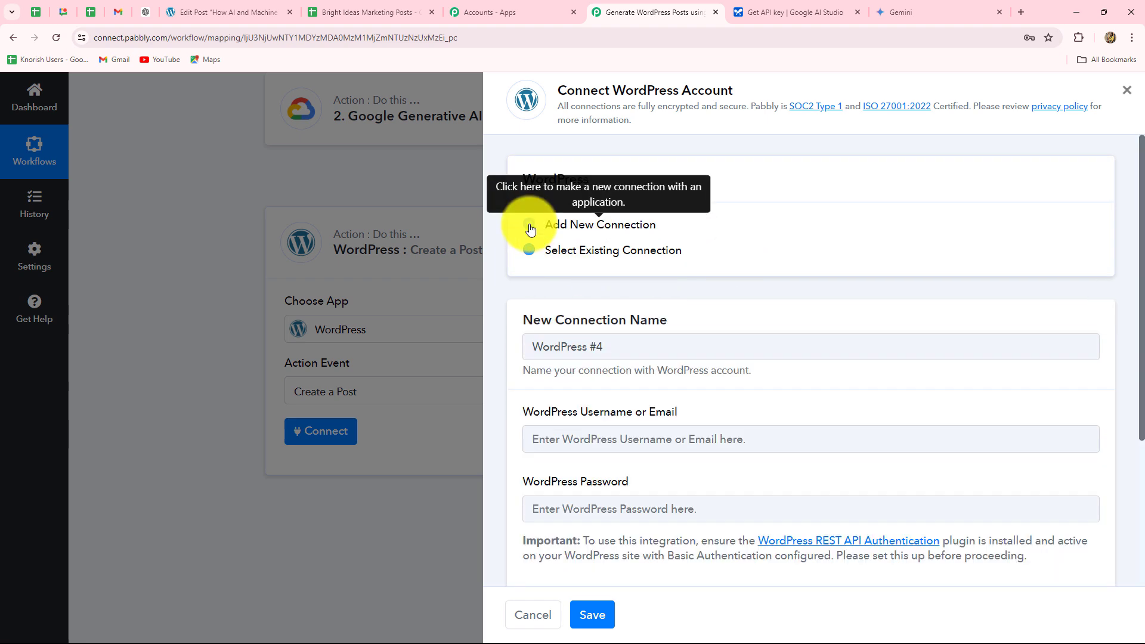
pyautogui.scroll(-4, 564, 242)
pyautogui.scroll(1, 564, 245)
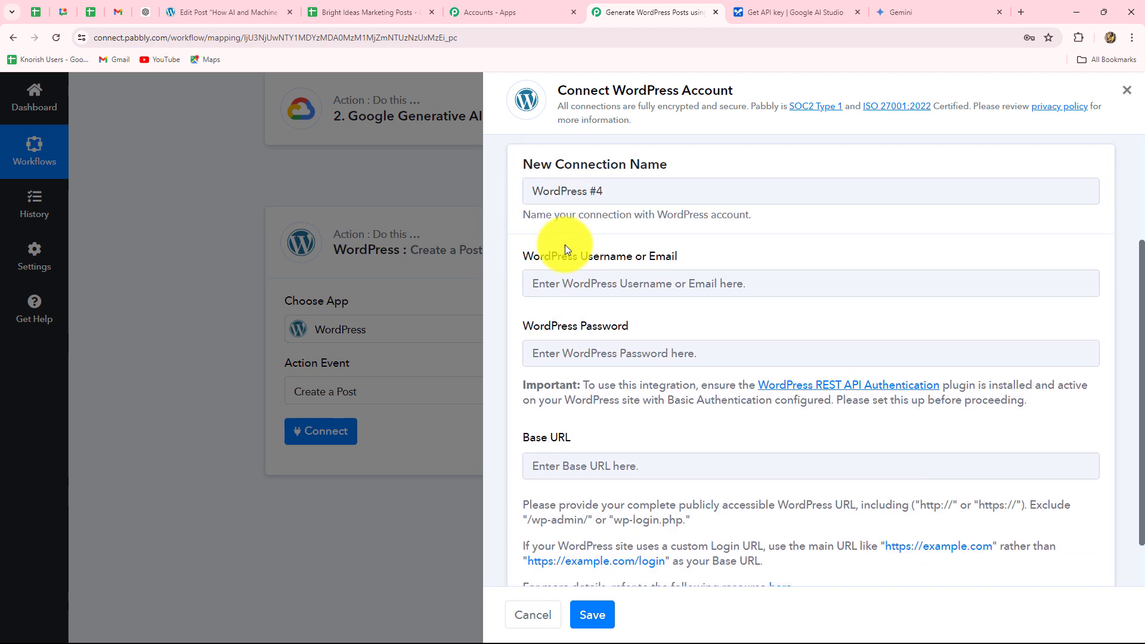
pyautogui.scroll(-1, 564, 244)
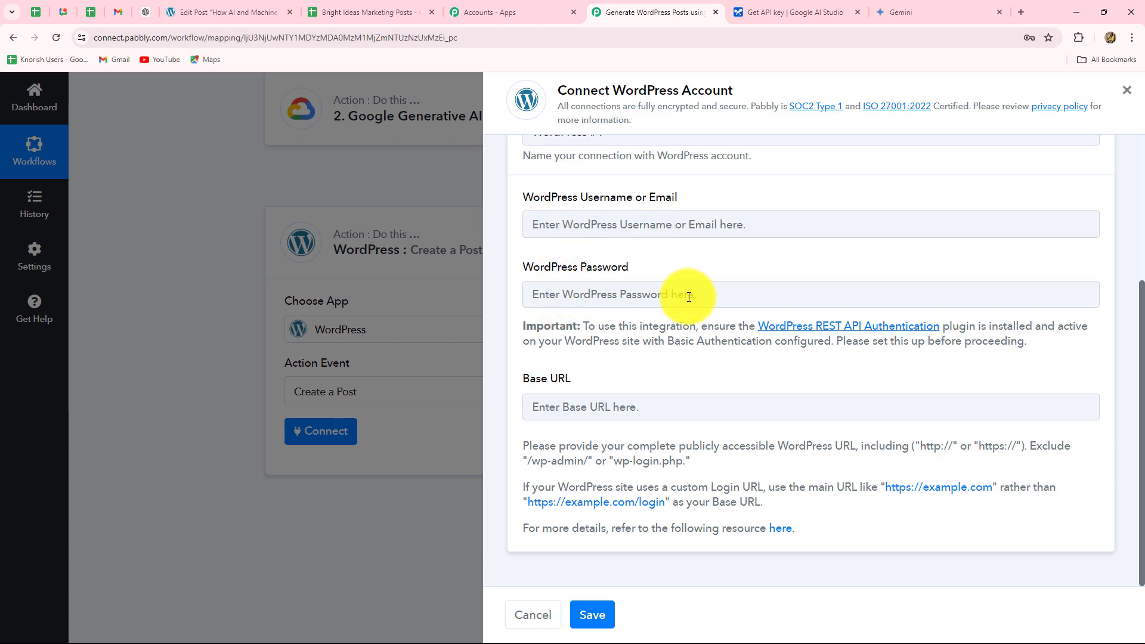
pyautogui.click(210, 12)
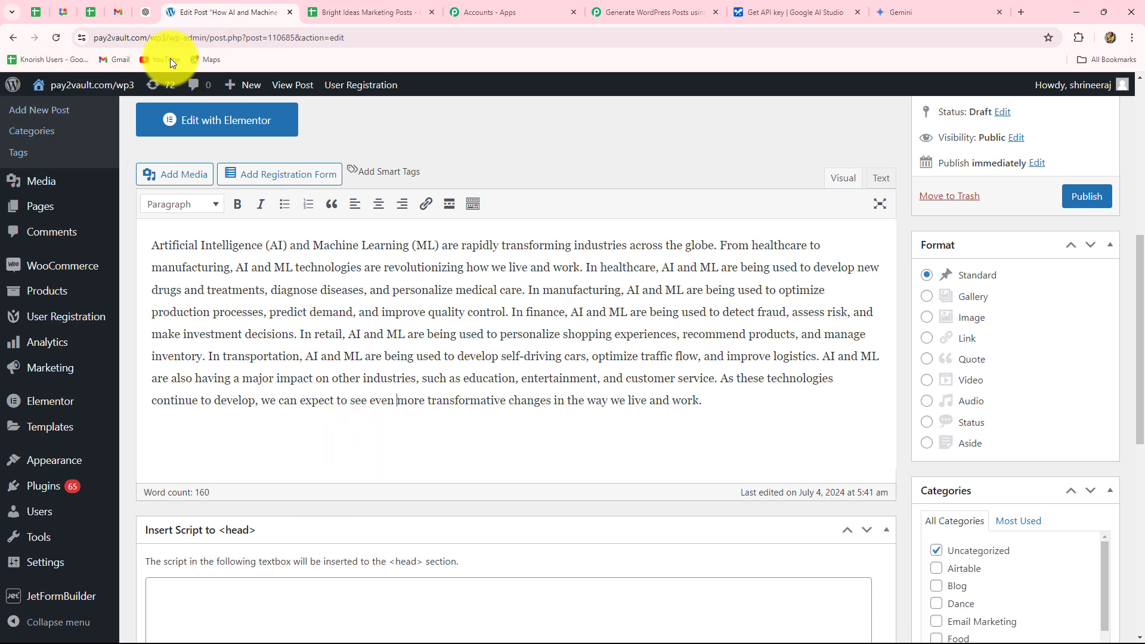
pyautogui.moveTo(166, 35); pyautogui.dragTo(90, 41)
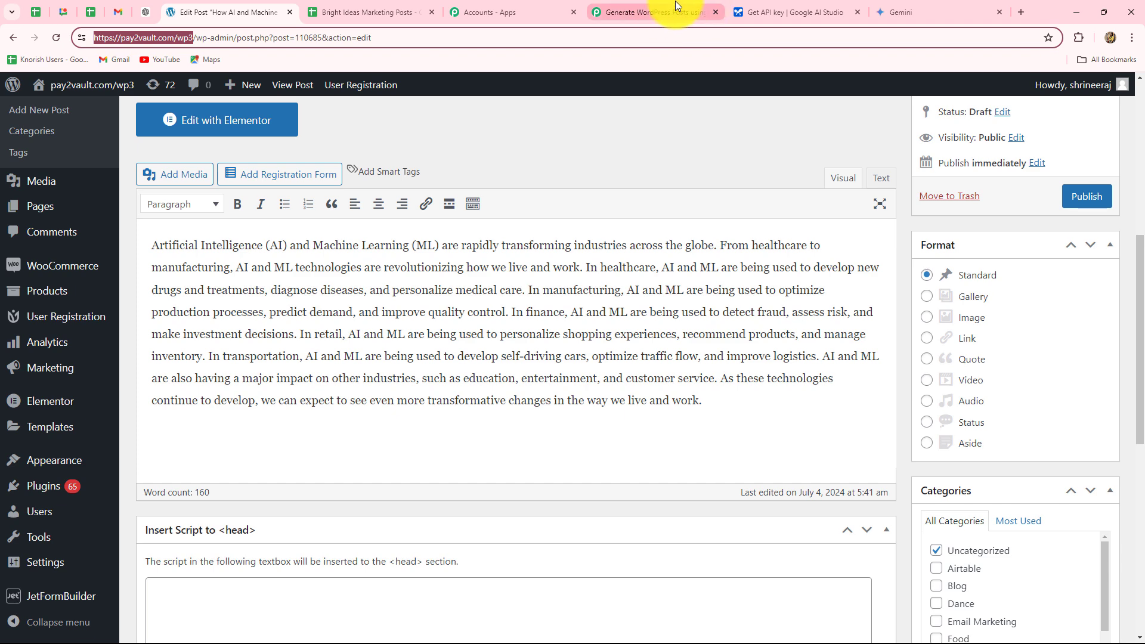
pyautogui.click(656, 12)
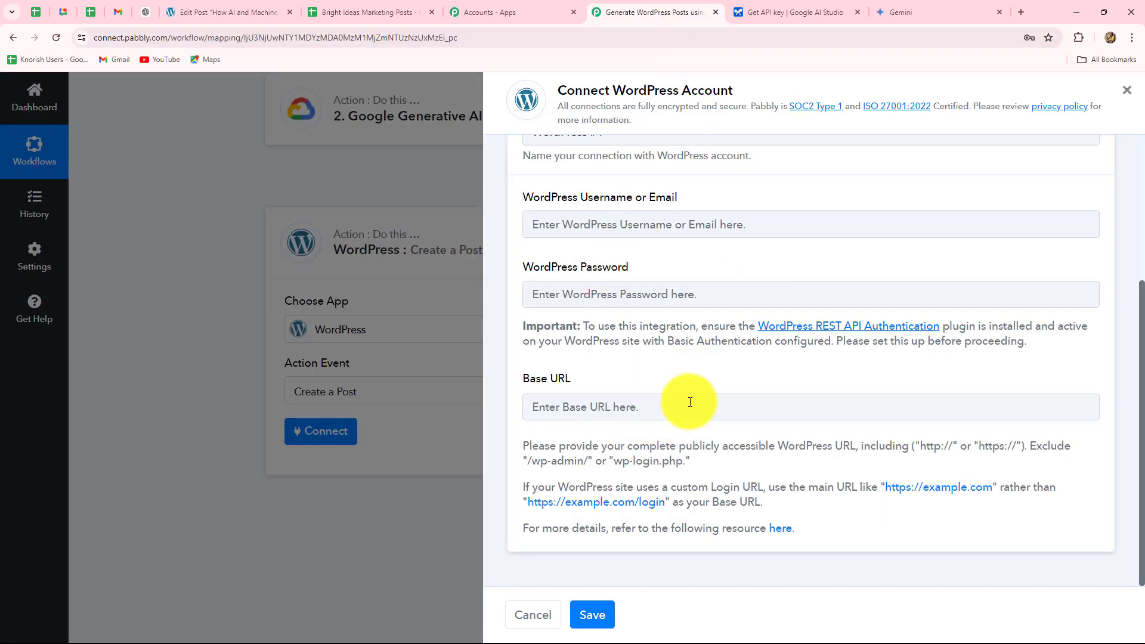
# Step: Connect the WordPress action through the existing WordPress #3 connection
pyautogui.scroll(4, 691, 402)
pyautogui.click(530, 250)
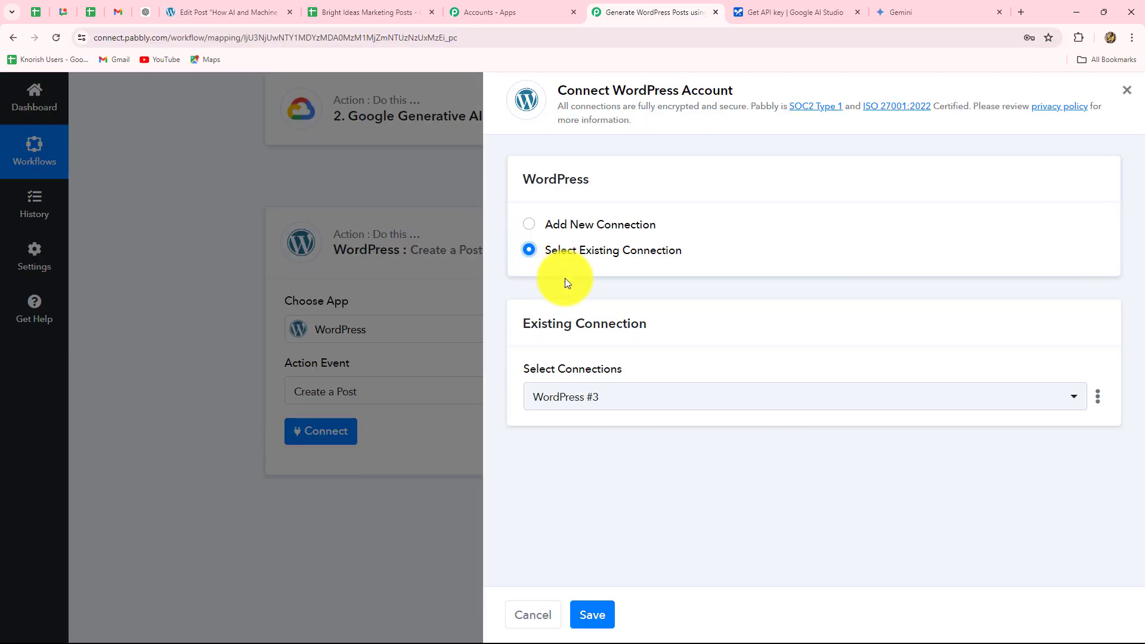
pyautogui.click(592, 618)
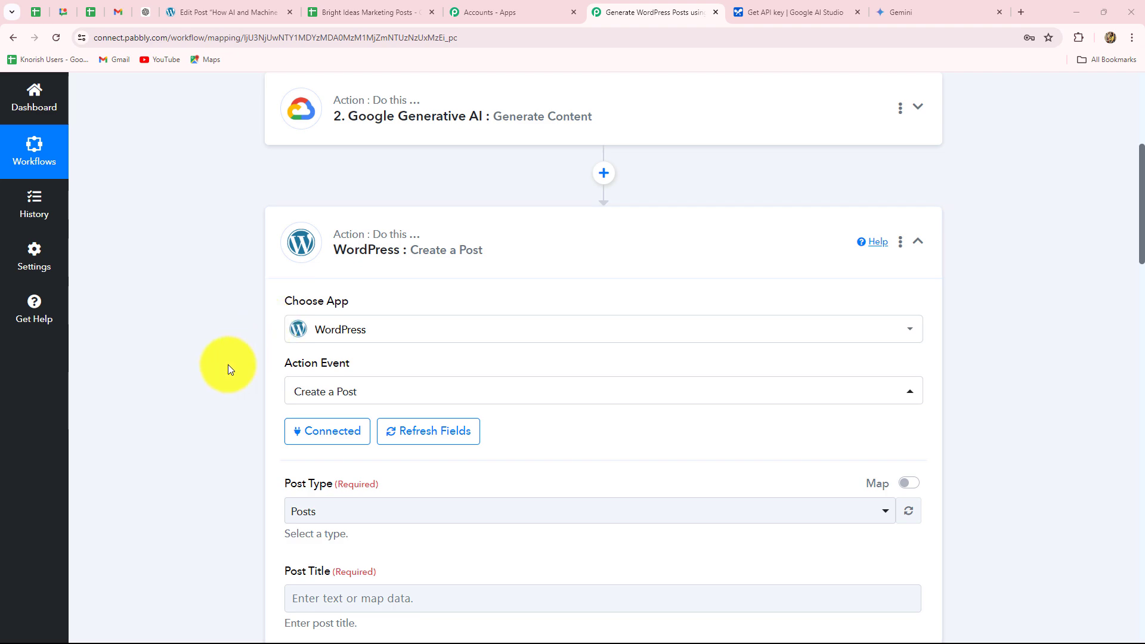
# Step: Keep the post type as Posts and map the Title from the Google Sheets trigger into Post Title
pyautogui.scroll(-15, 228, 363)
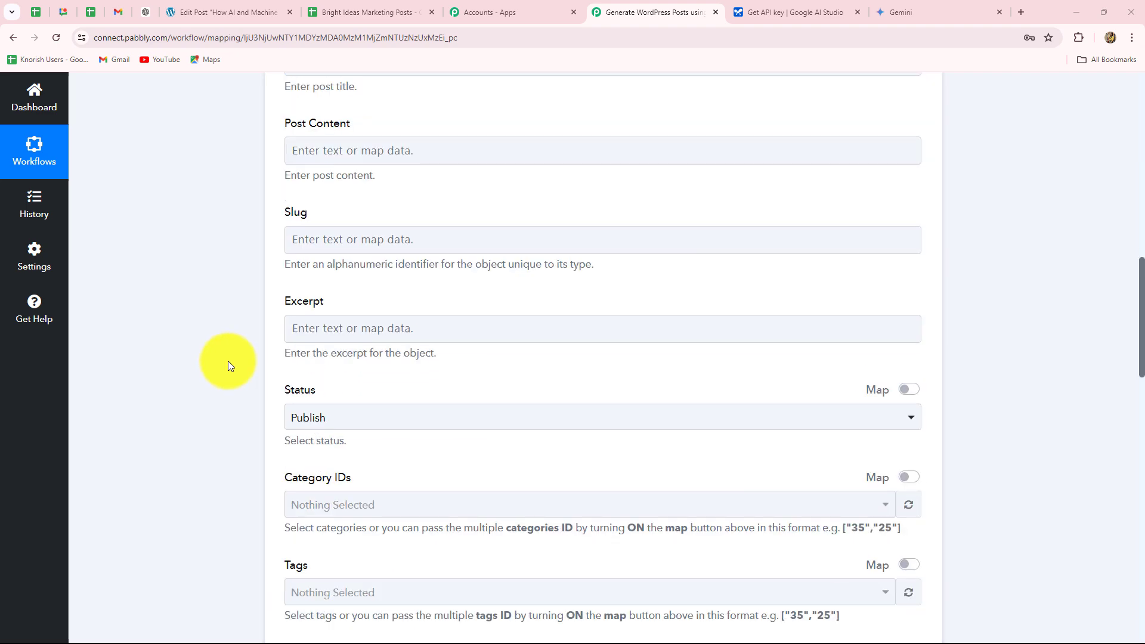
pyautogui.scroll(15, 227, 360)
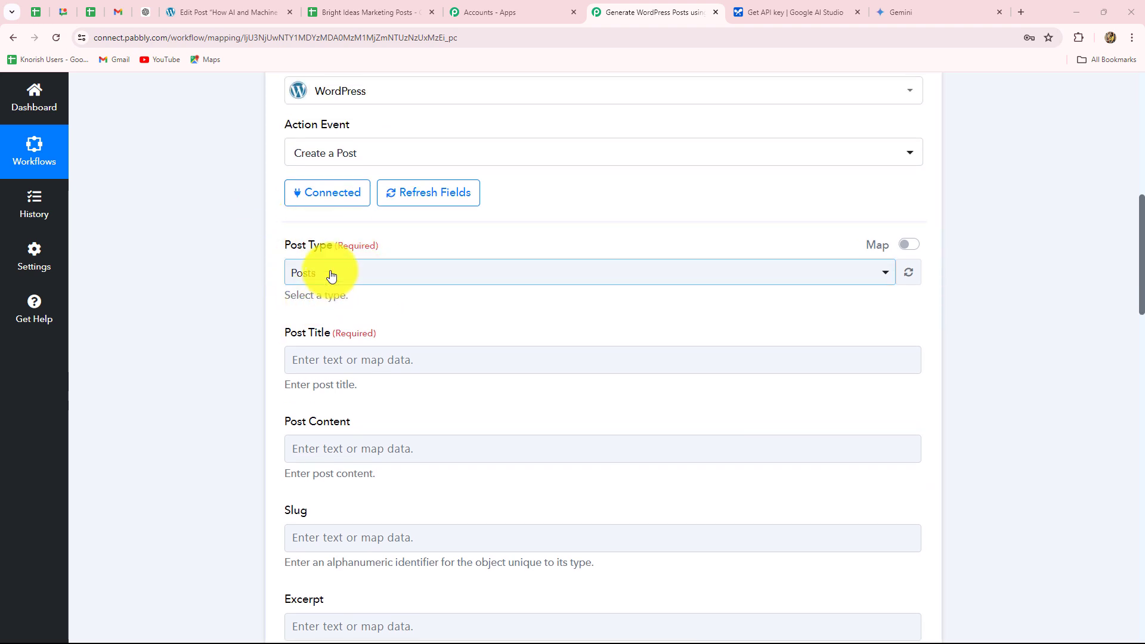
pyautogui.click(328, 273)
pyautogui.click(228, 309)
pyautogui.scroll(-3, 264, 248)
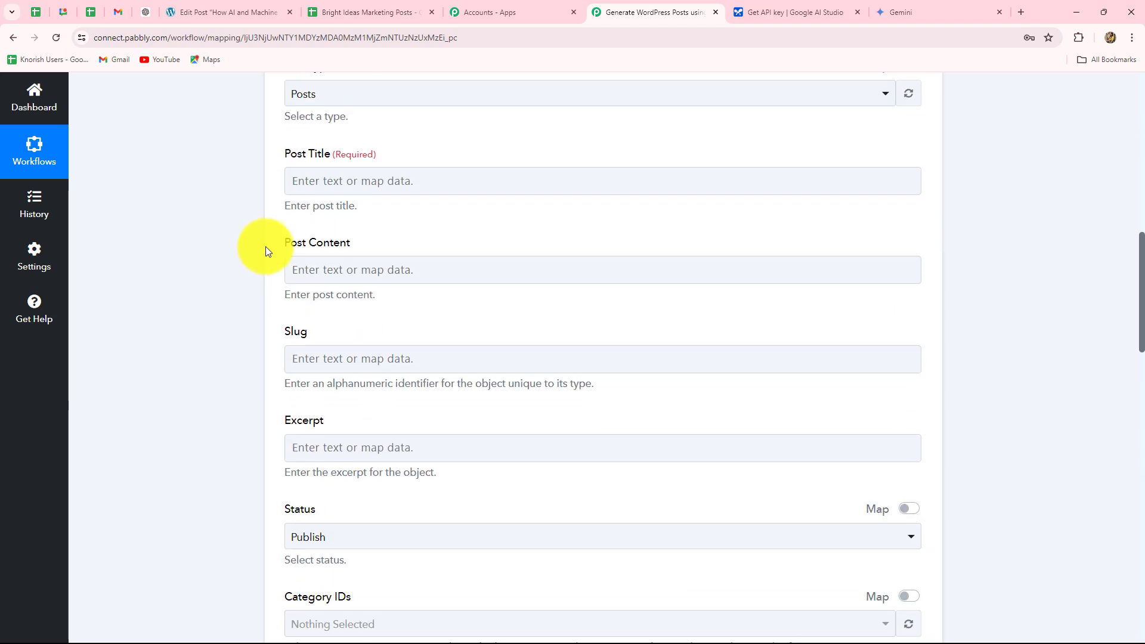
pyautogui.click(307, 180)
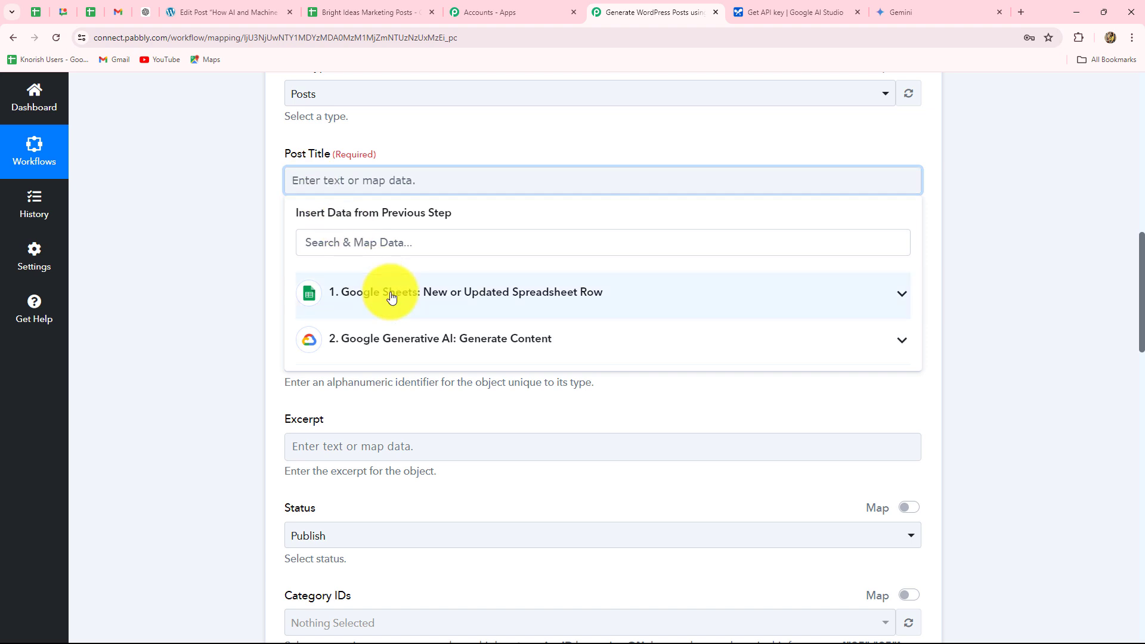
pyautogui.click(388, 293)
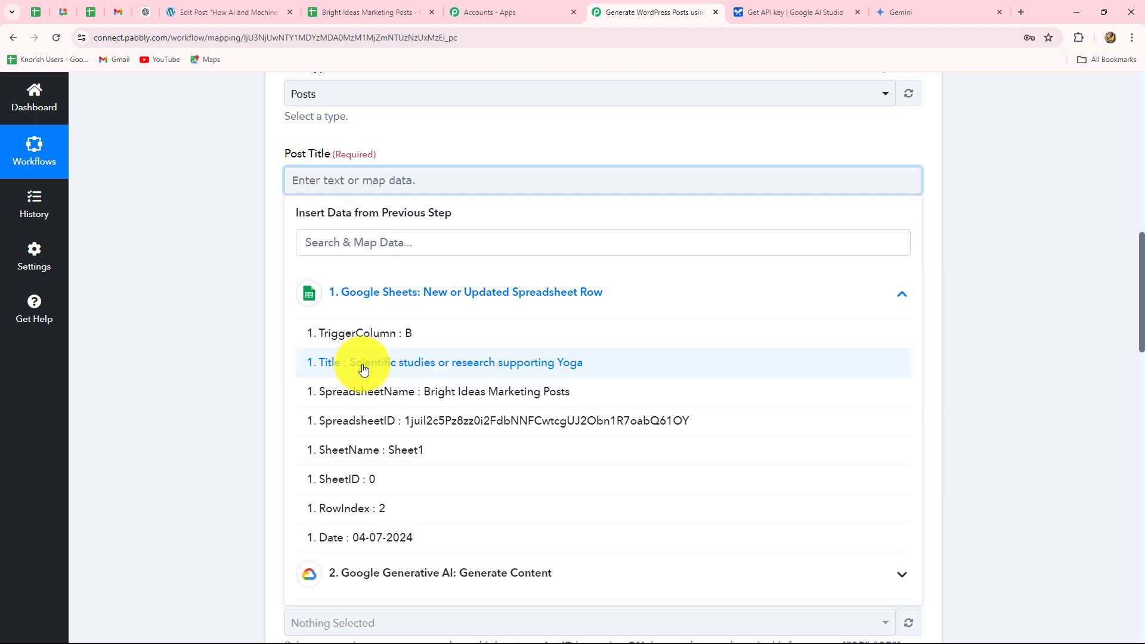
pyautogui.click(455, 371)
pyautogui.click(189, 343)
# Step: Map Candidates 0 Content Parts 0 Text from the Google Generative AI step into Post Content
pyautogui.scroll(-2, 188, 342)
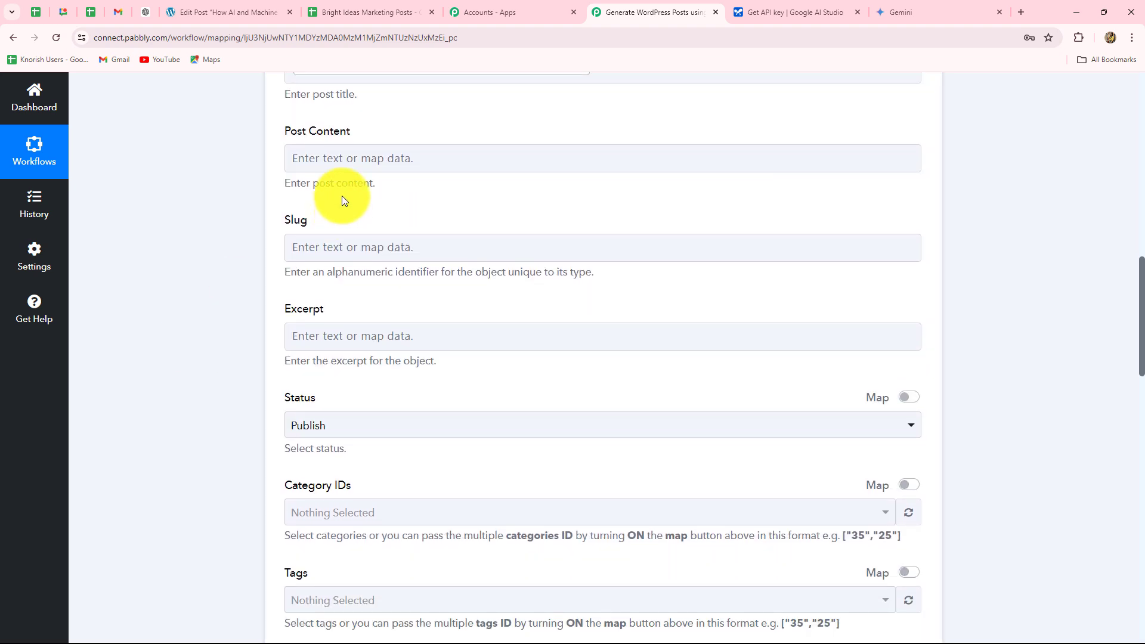
pyautogui.click(320, 154)
pyautogui.scroll(-3, 370, 202)
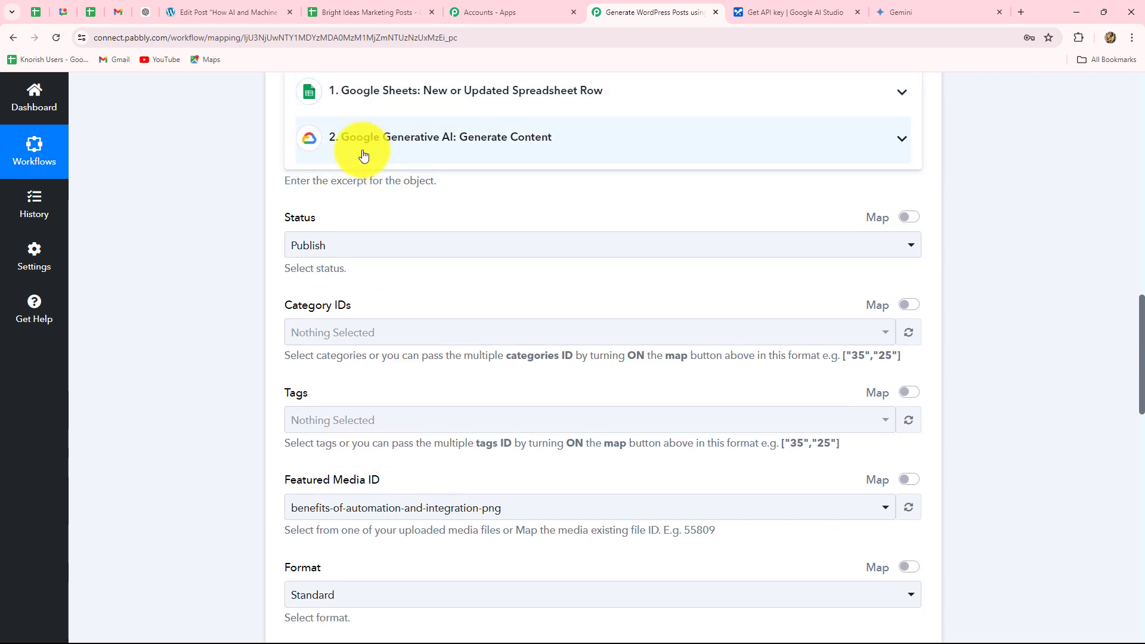
pyautogui.click(486, 138)
pyautogui.click(582, 179)
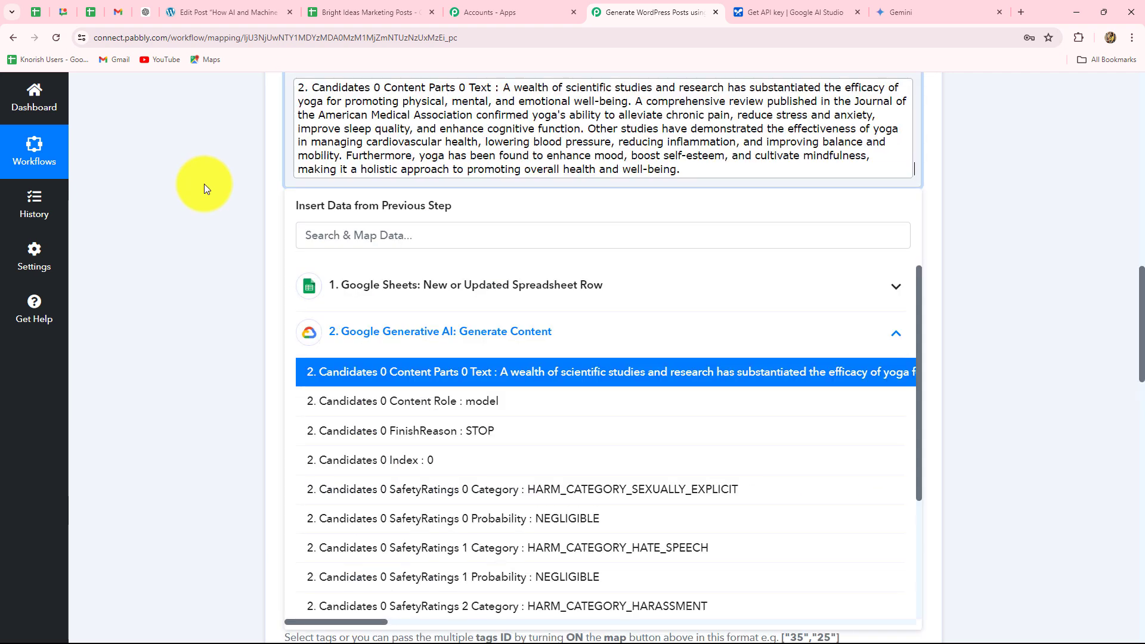
pyautogui.click(206, 239)
pyautogui.scroll(5, 209, 287)
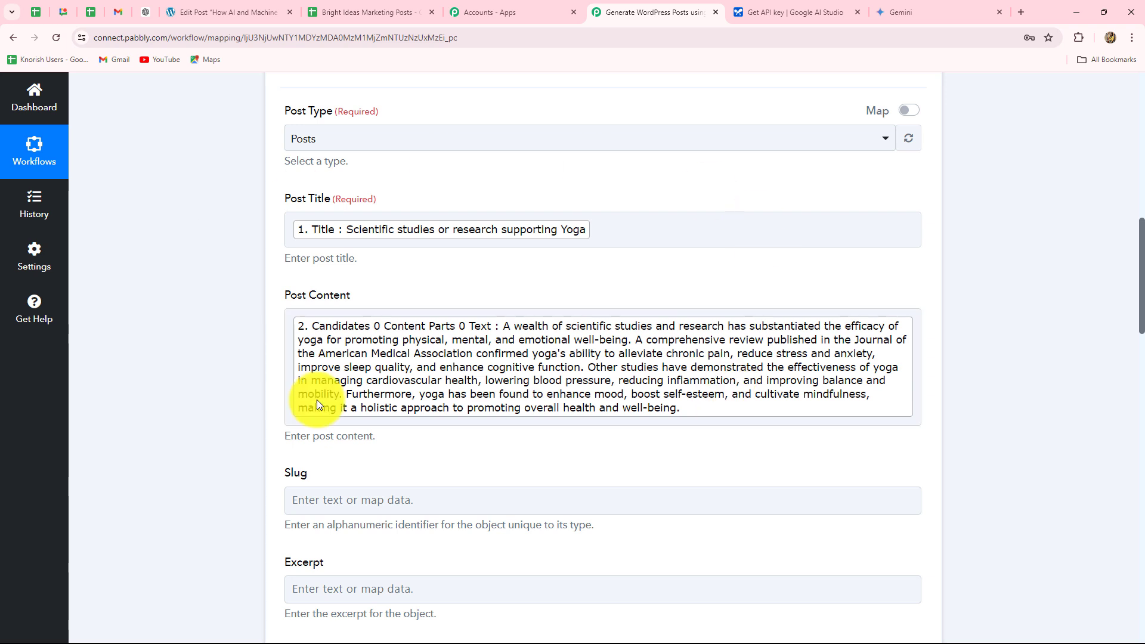
pyautogui.scroll(-3, 758, 475)
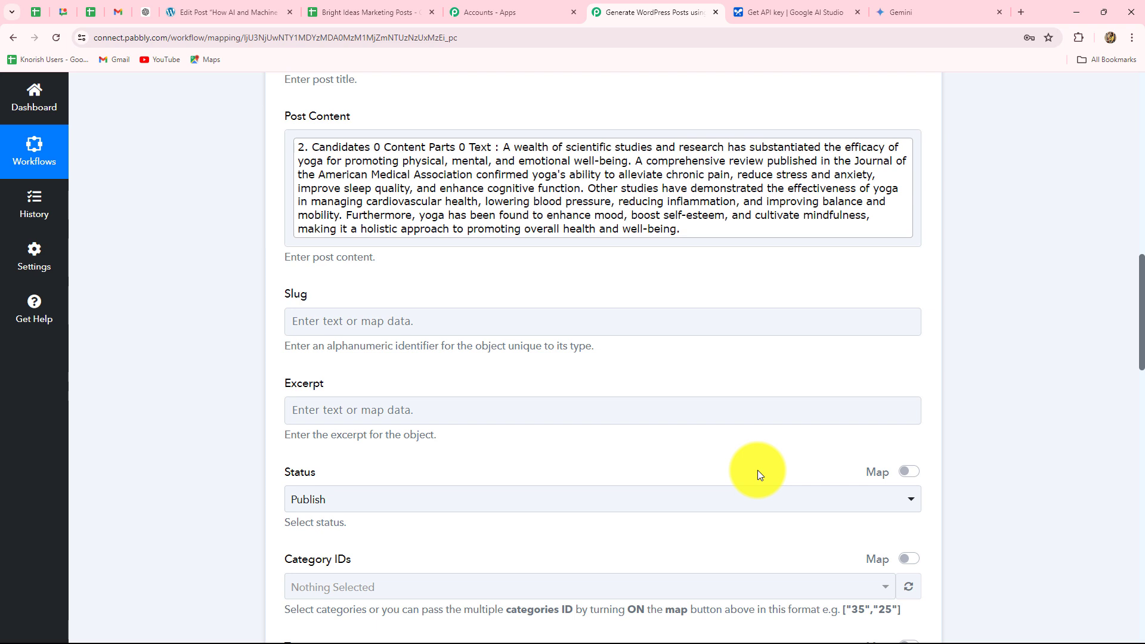
# Step: Map the Title from the Google Sheets trigger into the Slug field
pyautogui.scroll(-3, 758, 474)
pyautogui.click(322, 150)
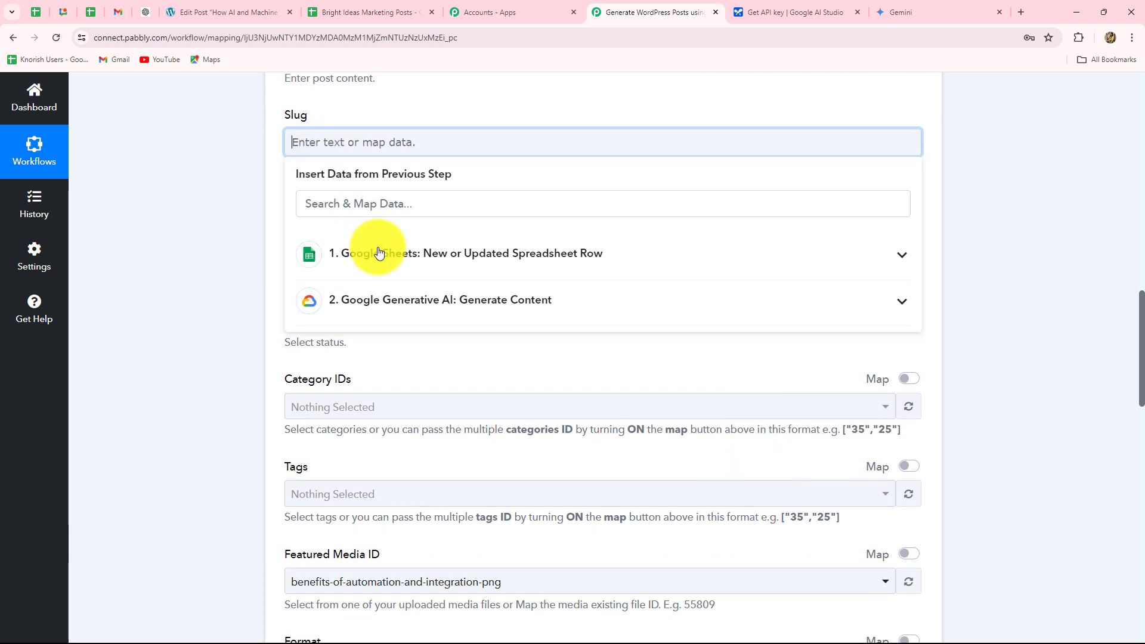
pyautogui.click(382, 262)
pyautogui.click(476, 325)
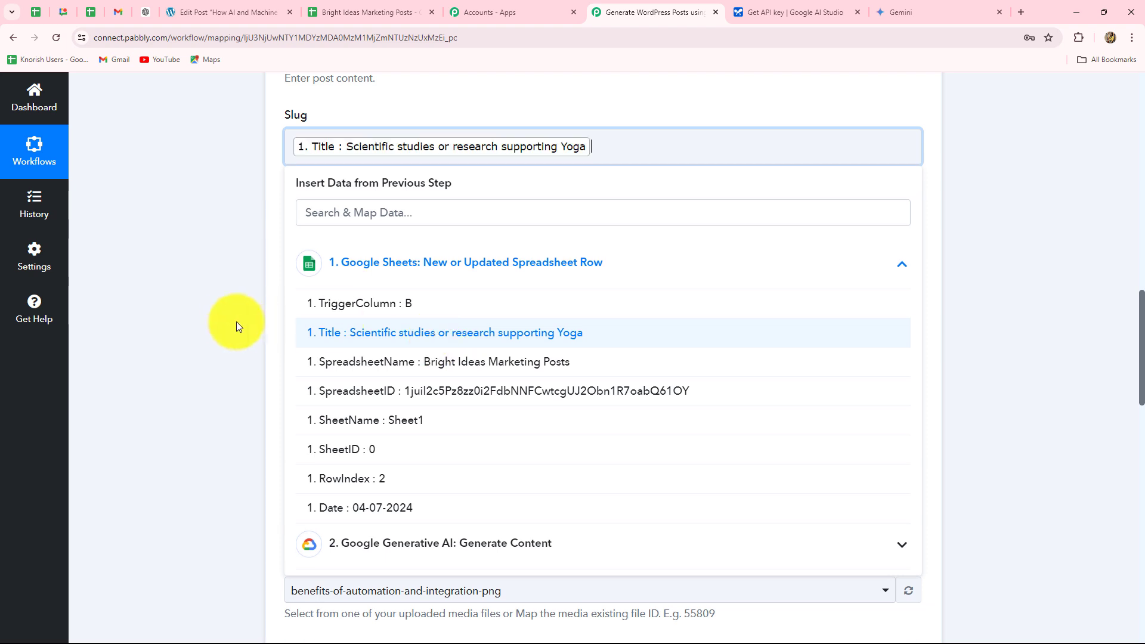
pyautogui.click(224, 321)
# Step: Set the WordPress post's Status to Draft
pyautogui.scroll(-2, 224, 321)
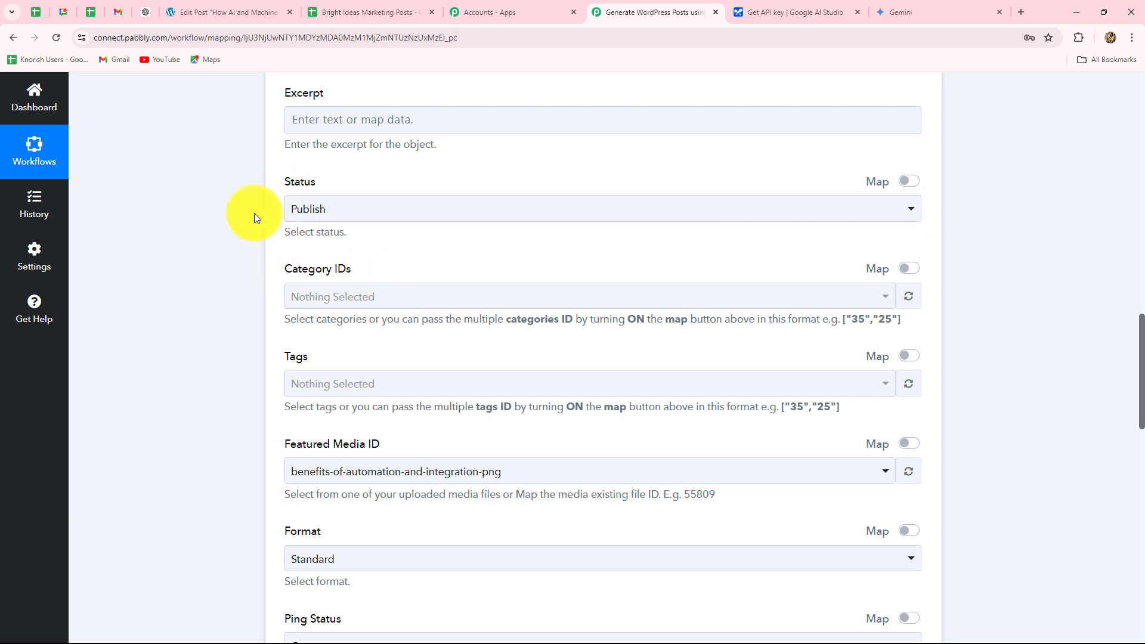
pyautogui.click(332, 212)
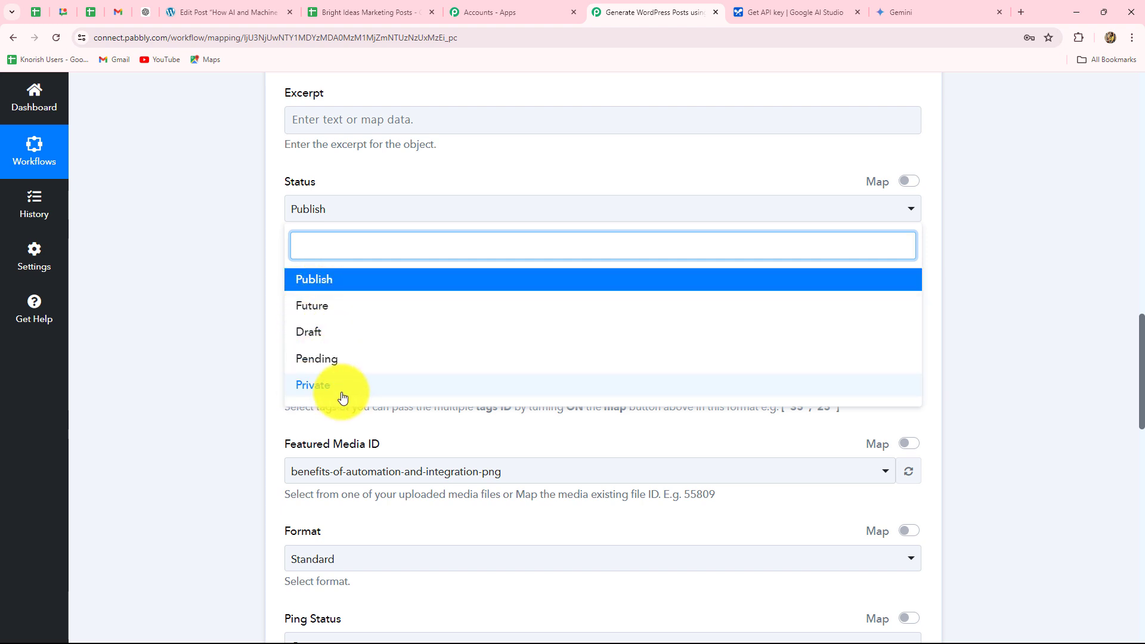
pyautogui.click(306, 333)
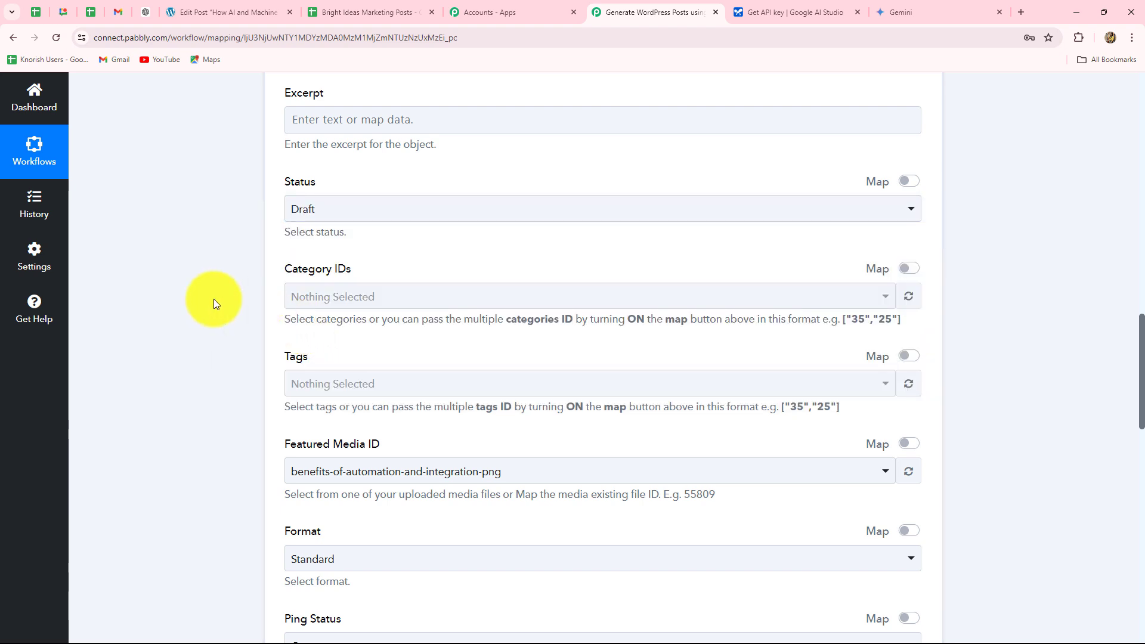
# Step: Turn on mapping for Featured Media ID and clear its value so the field is empty
pyautogui.scroll(-3, 171, 350)
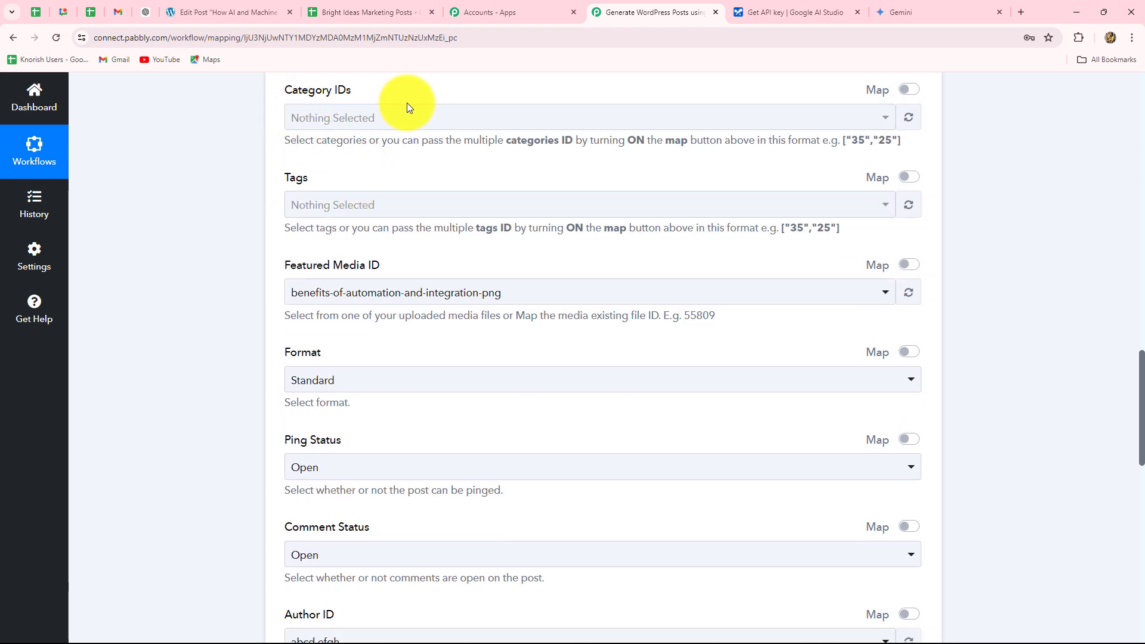
pyautogui.scroll(-3, 352, 182)
pyautogui.scroll(1, 441, 216)
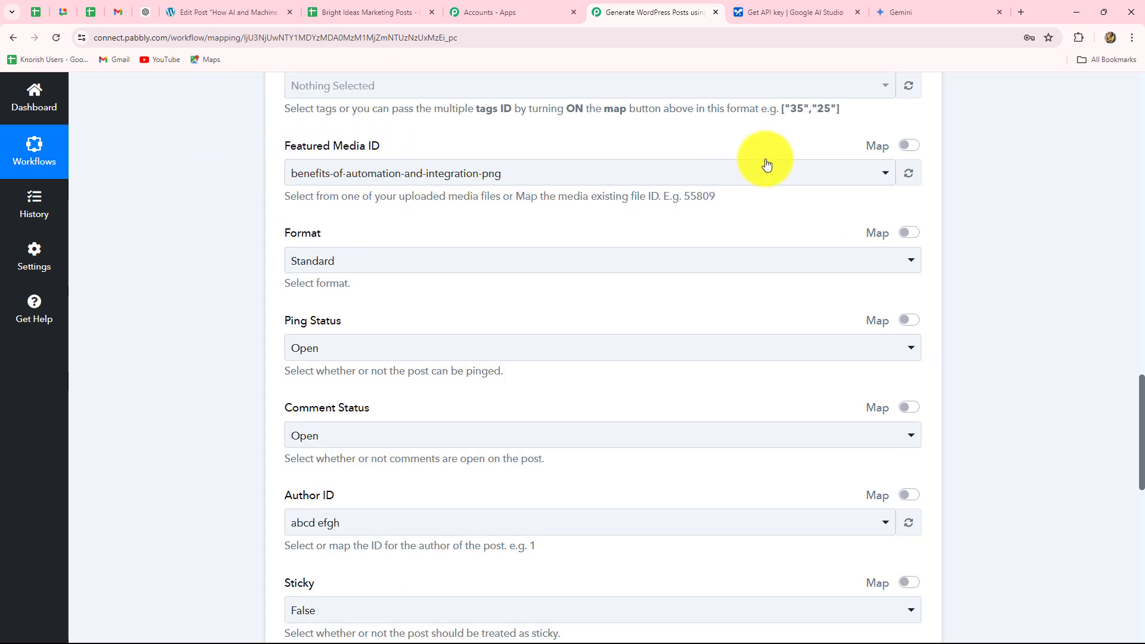
pyautogui.click(909, 145)
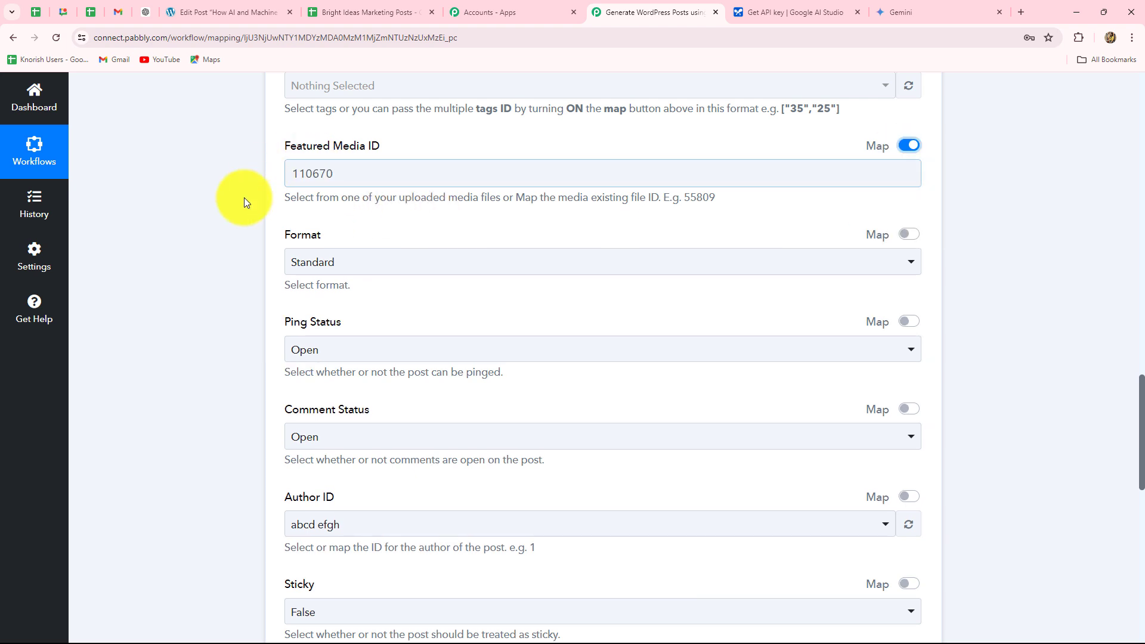
pyautogui.moveTo(358, 179); pyautogui.dragTo(198, 180)
pyautogui.press('BackSpace')
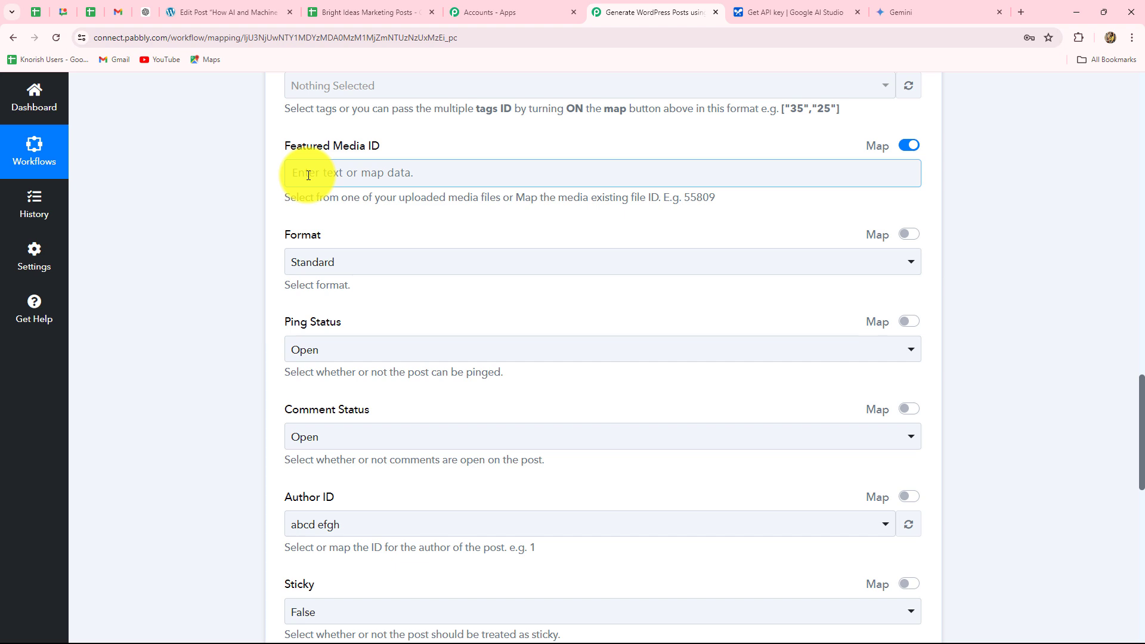
# Step: Leave the remaining optional WordPress fields as they are, then save the action and send a test request
pyautogui.scroll(-2, 409, 370)
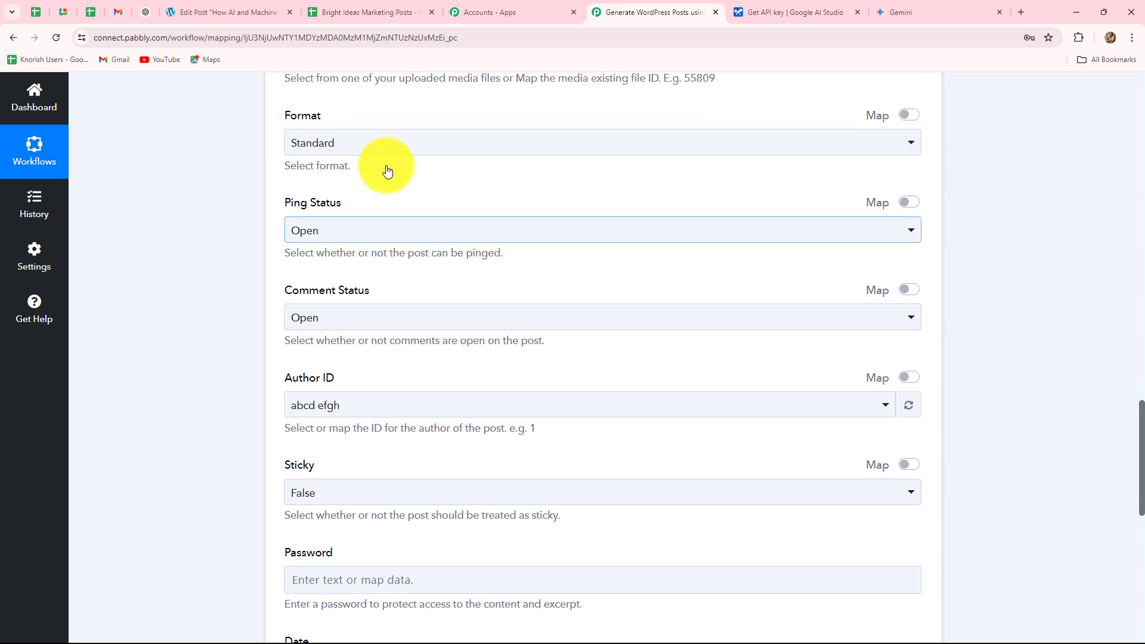
pyautogui.scroll(-8, 320, 246)
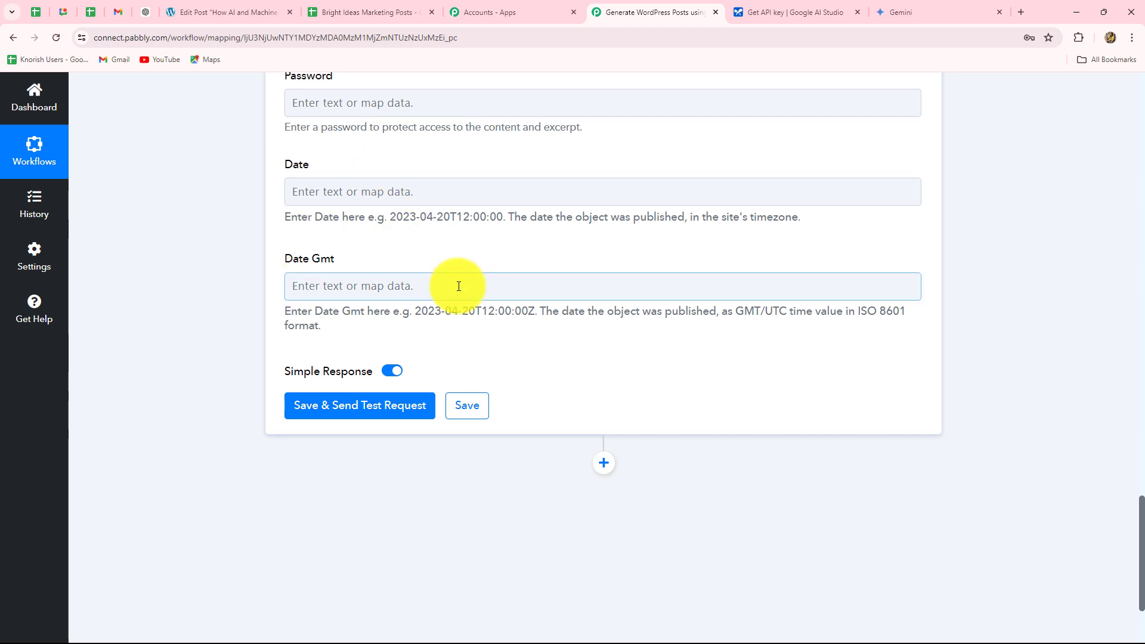
pyautogui.scroll(-1, 418, 311)
pyautogui.click(326, 349)
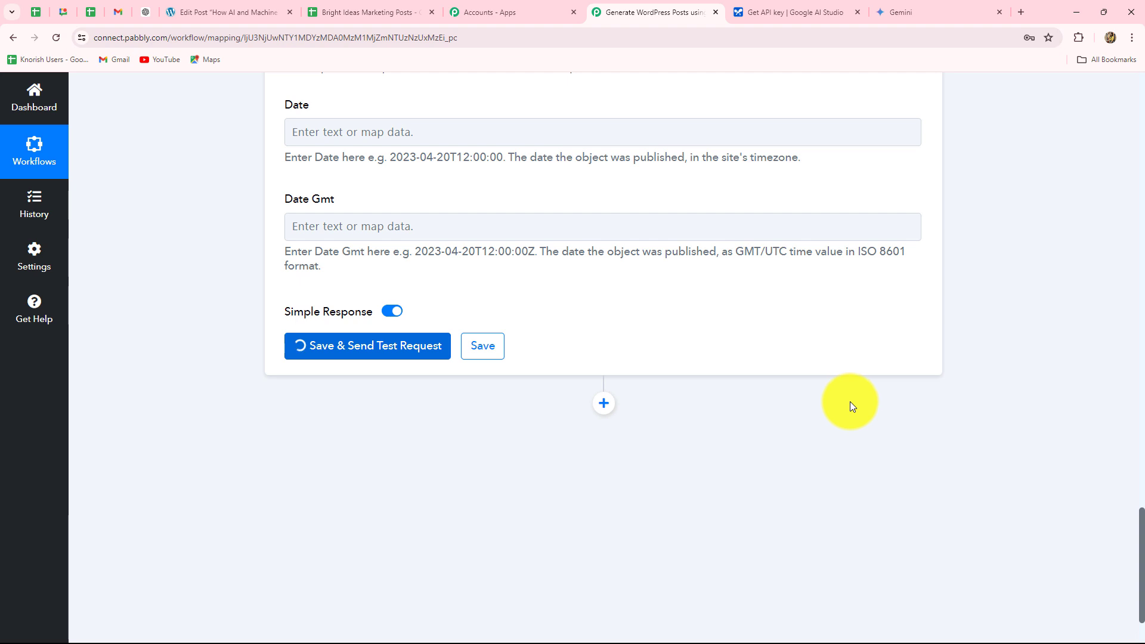
# Step: Copy the Guid Rendered URL from the WordPress response and open it in a new browser tab
pyautogui.scroll(-4, 1142, 462)
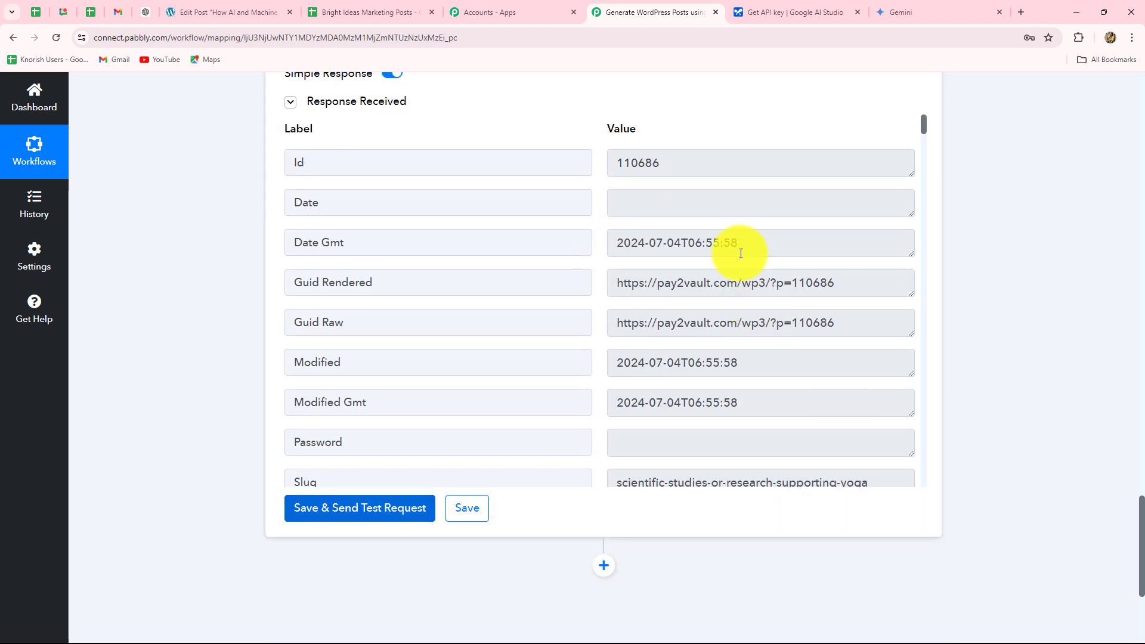
pyautogui.doubleClick(690, 160)
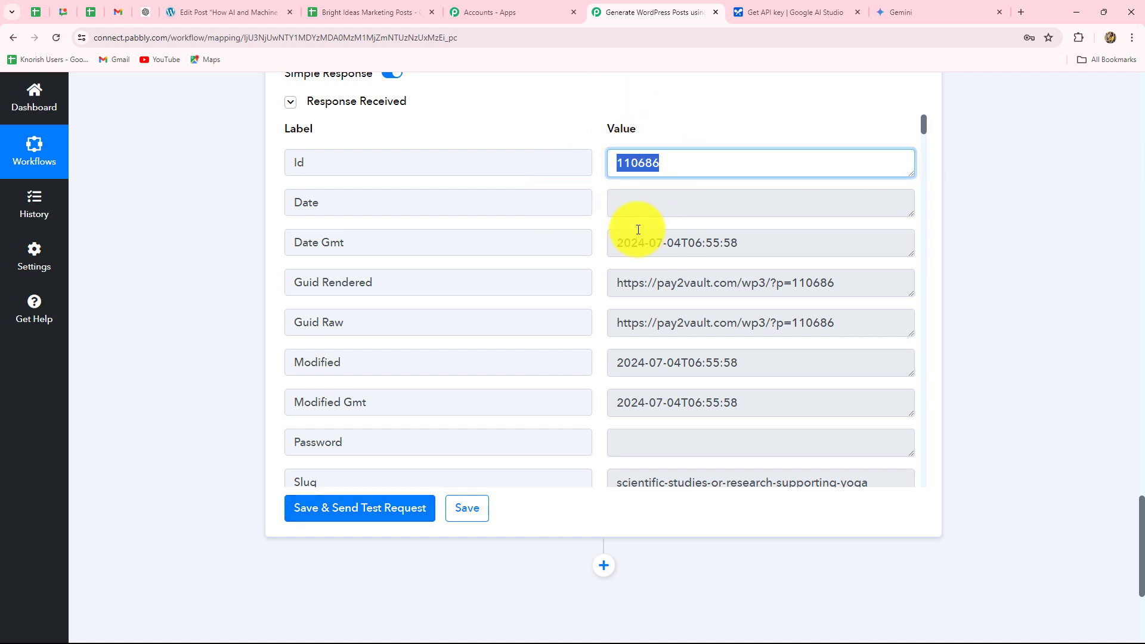
pyautogui.moveTo(744, 246); pyautogui.dragTo(546, 253)
pyautogui.moveTo(859, 304); pyautogui.dragTo(672, 303)
pyautogui.hotkey('ctrl', 'c')
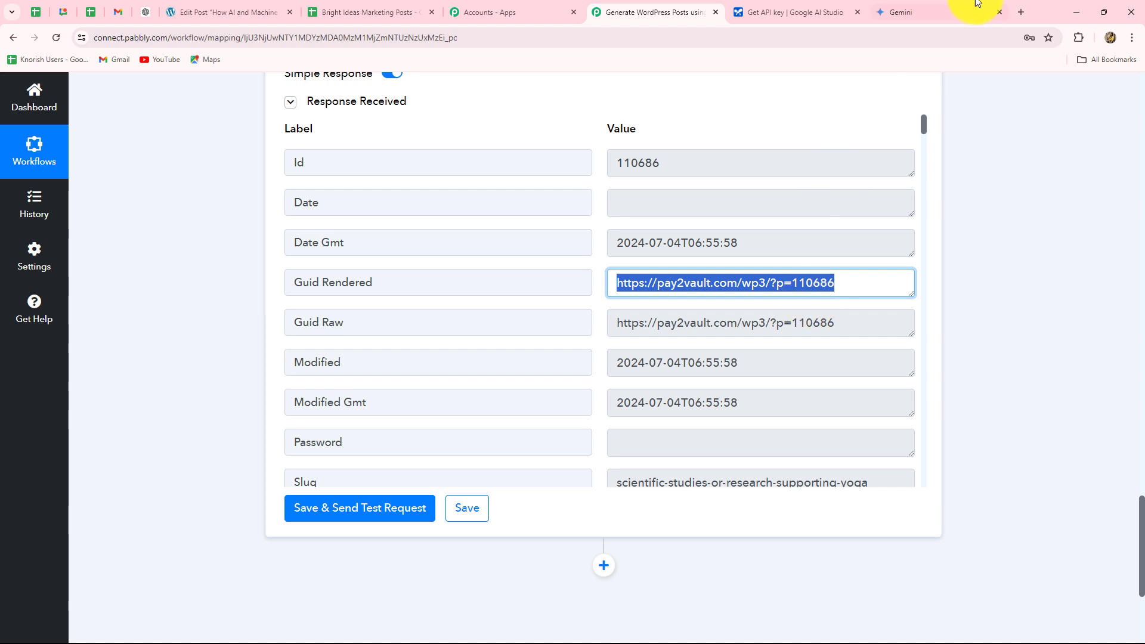
pyautogui.click(1018, 13)
pyautogui.hotkey('ctrl', 'v')
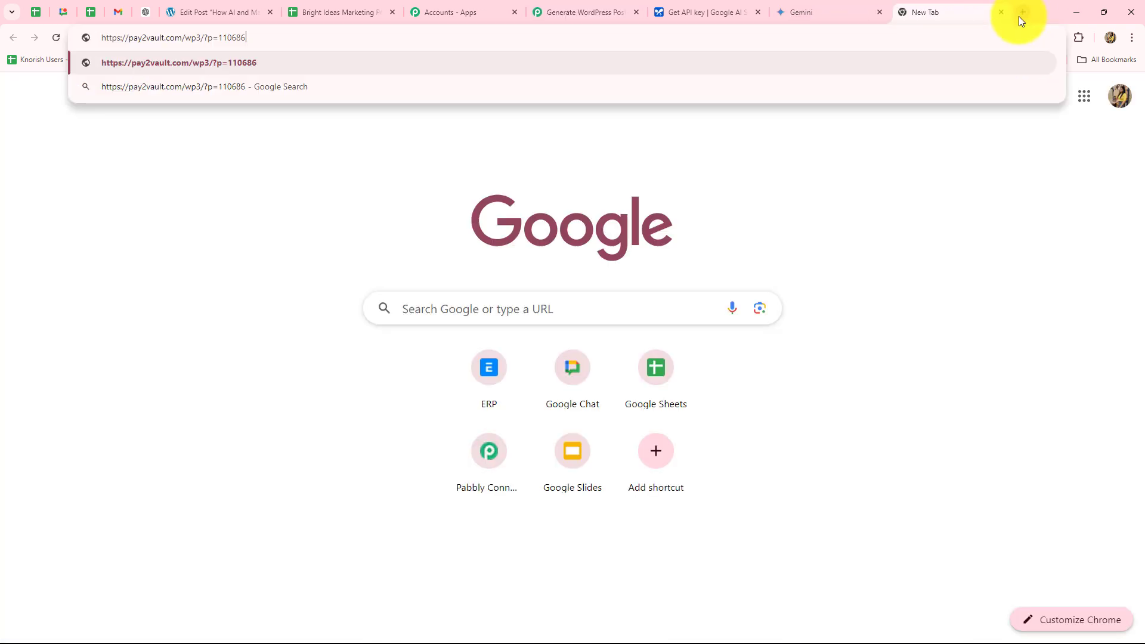
pyautogui.press('Return')
# Step: Review the title and body text of the created WordPress post on its page
pyautogui.scroll(-3, 85, 290)
pyautogui.scroll(3, 84, 289)
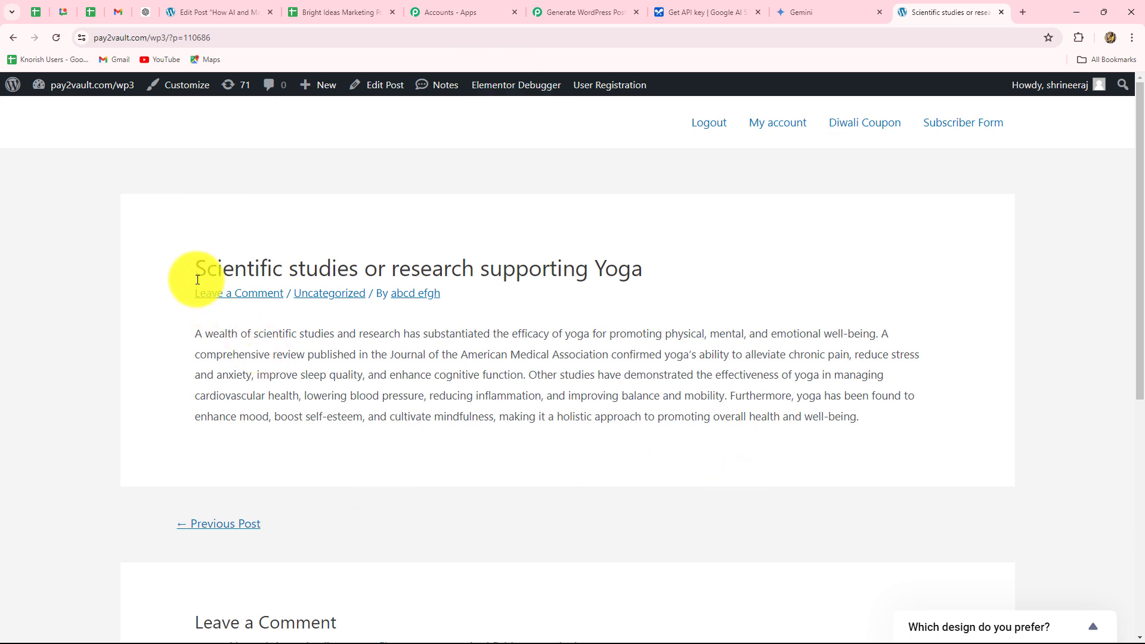
pyautogui.moveTo(197, 269); pyautogui.dragTo(759, 270)
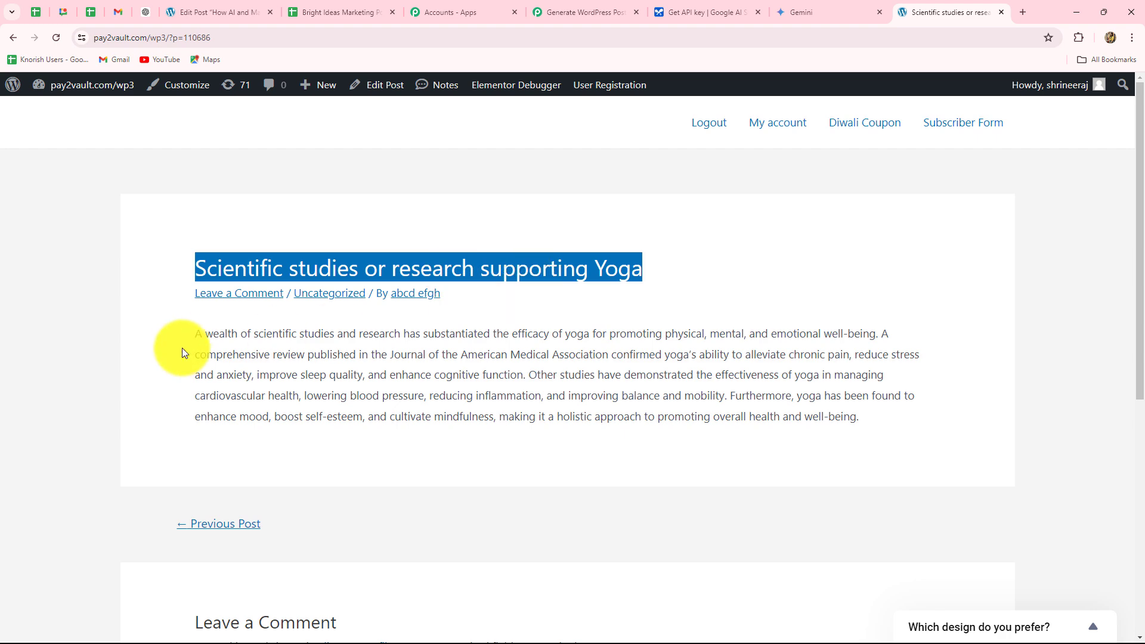
pyautogui.tripleClick(587, 344)
pyautogui.click(547, 445)
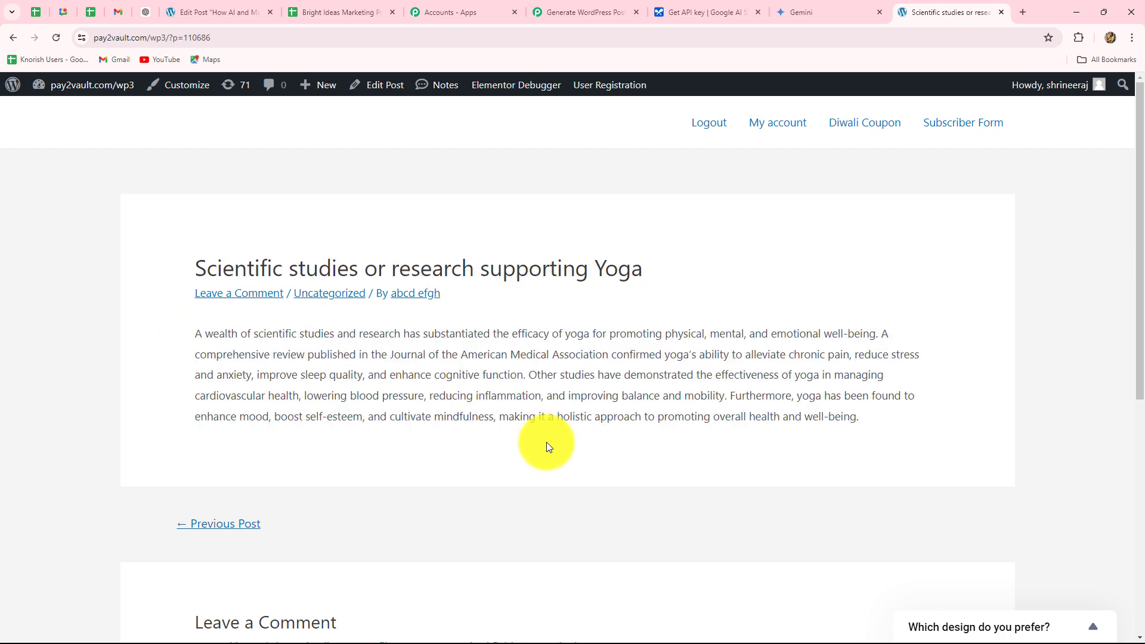
# Step: Check the post list in the WordPress admin for the new yoga post, then return to the Pabbly Connect workflow
pyautogui.click(213, 6)
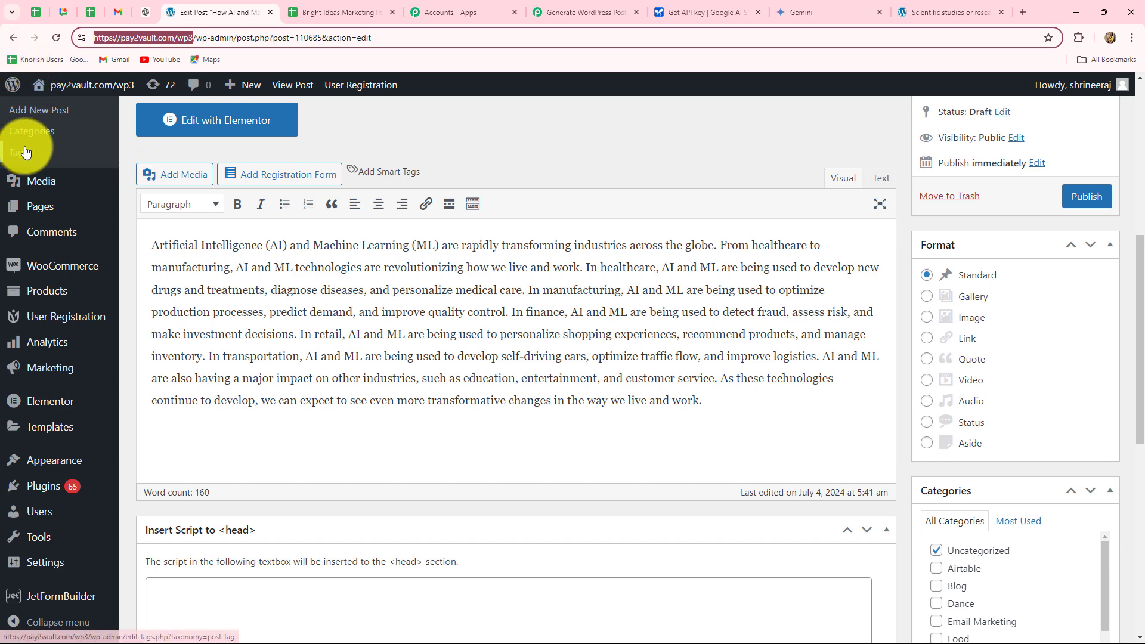
pyautogui.click(17, 40)
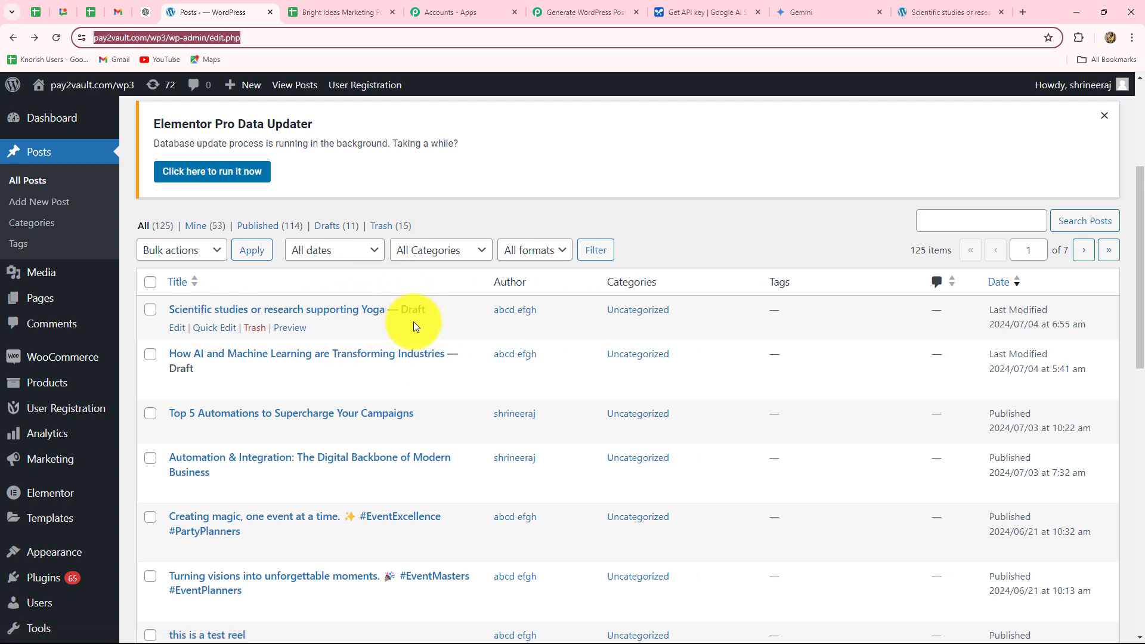
pyautogui.click(586, 12)
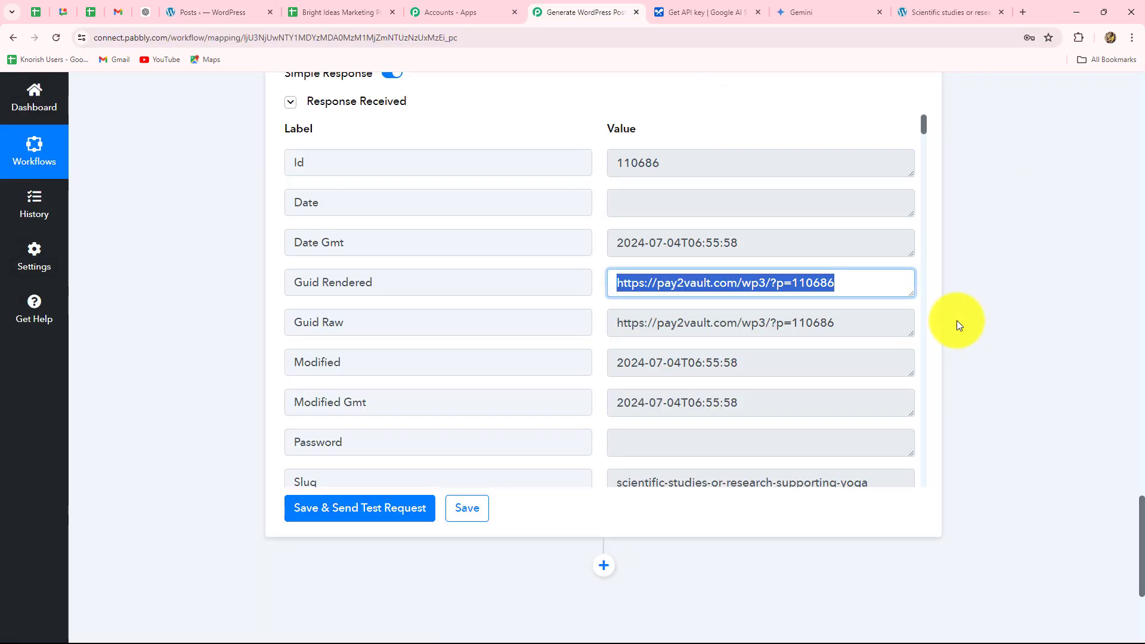
# Step: Review the workflow's steps, then switch to the Bright Ideas Marketing Posts spreadsheet to check the Post Link column
pyautogui.scroll(8, 1030, 320)
pyautogui.scroll(-12, 1031, 320)
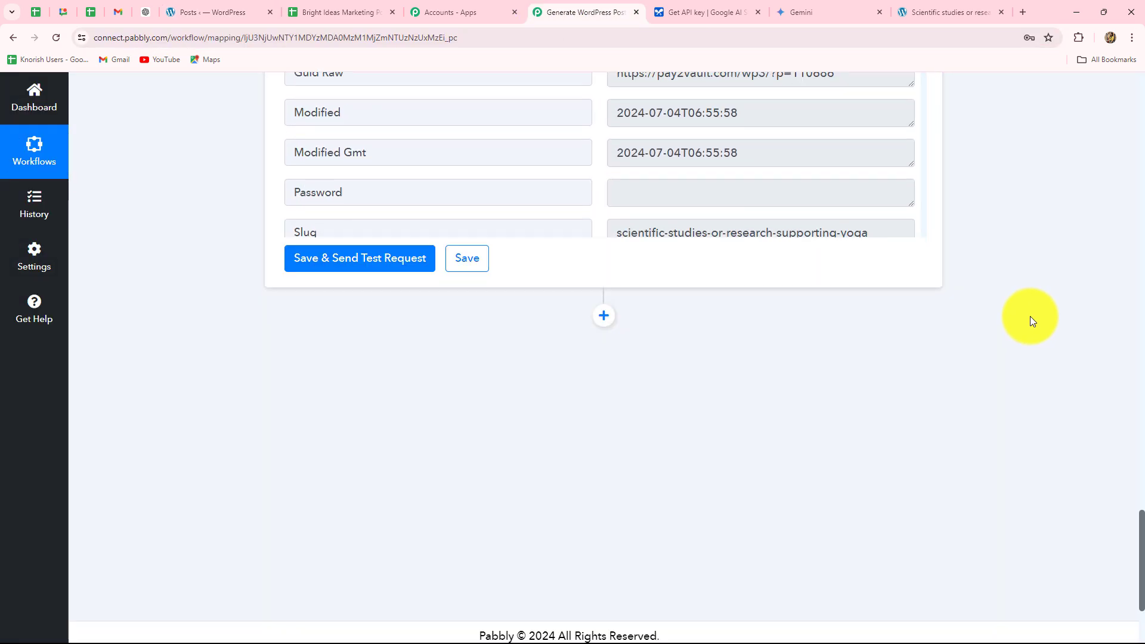
pyautogui.scroll(20, 1030, 316)
pyautogui.scroll(-4, 1029, 317)
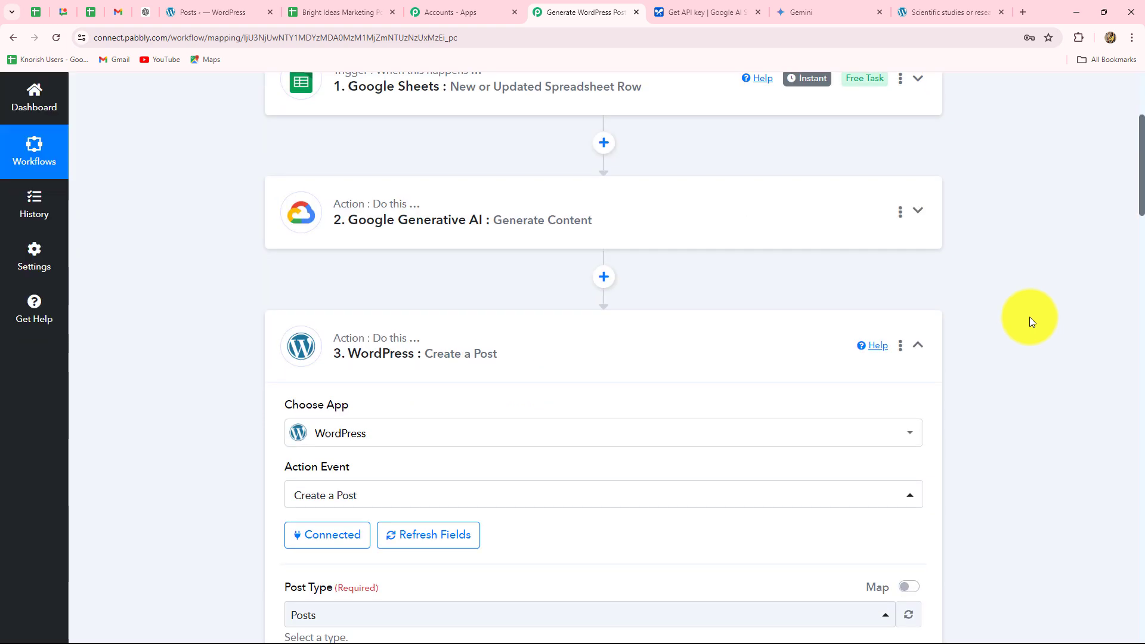
pyautogui.click(322, 13)
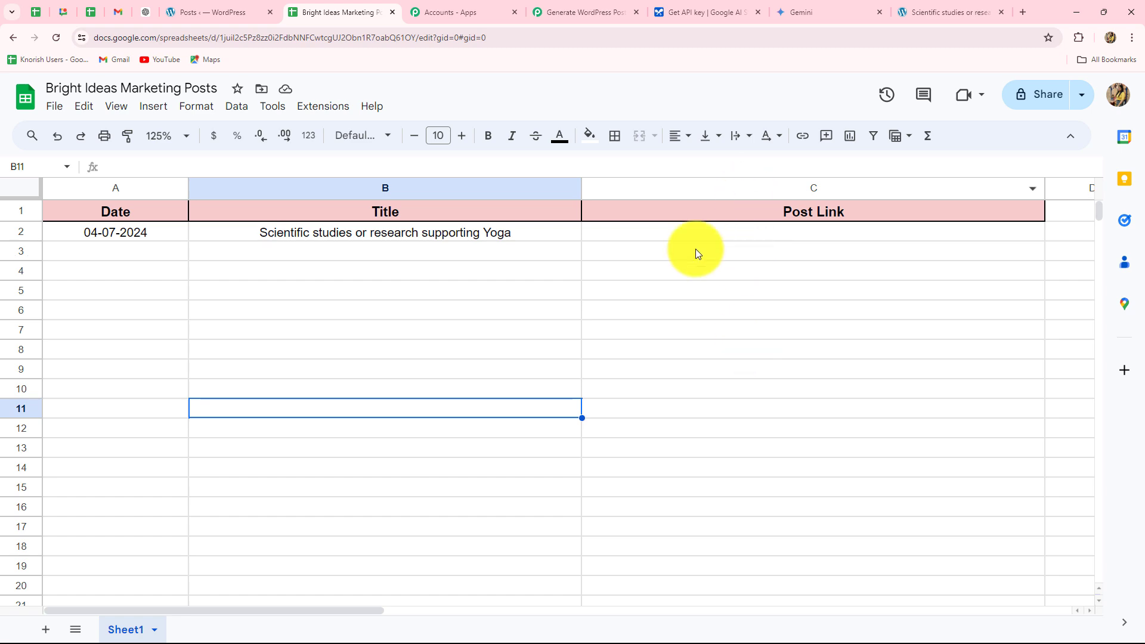
# Step: Return to the Pabbly Connect workflow and add a Google Sheets action step after the WordPress step
pyautogui.click(584, 12)
pyautogui.scroll(-9, 1127, 358)
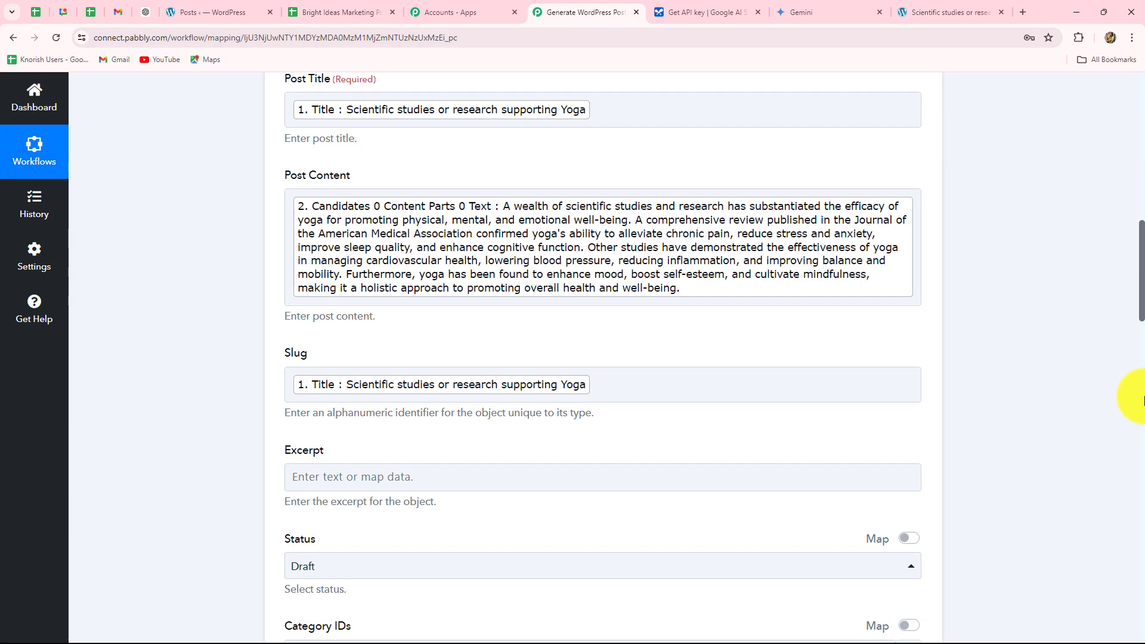
pyautogui.scroll(-12, 1143, 399)
pyautogui.scroll(-13, 1143, 399)
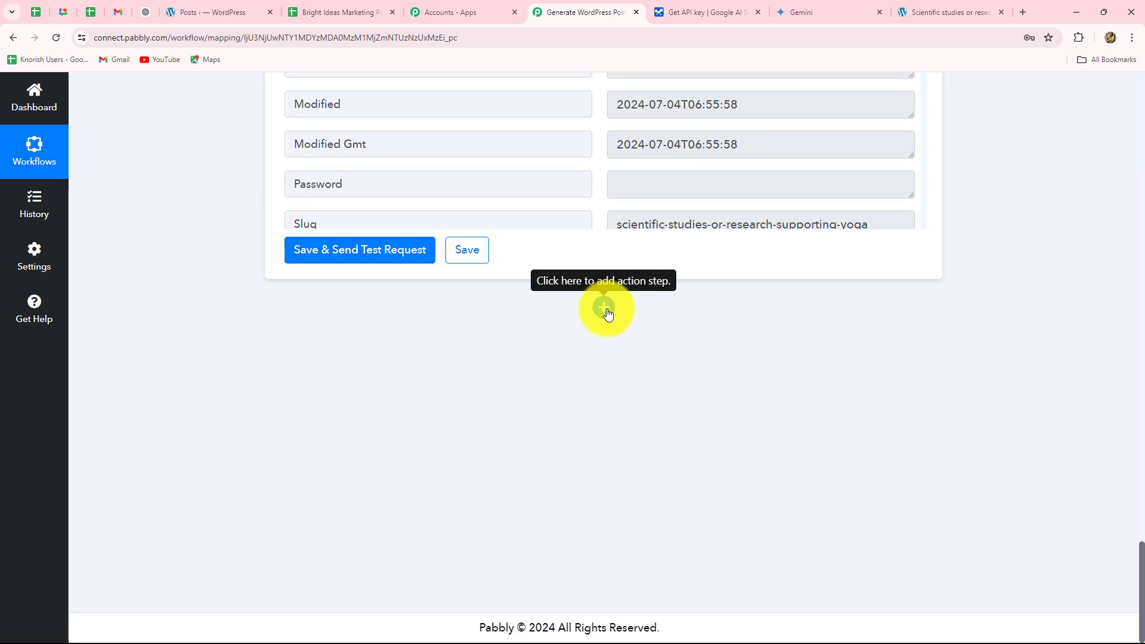
pyautogui.click(604, 308)
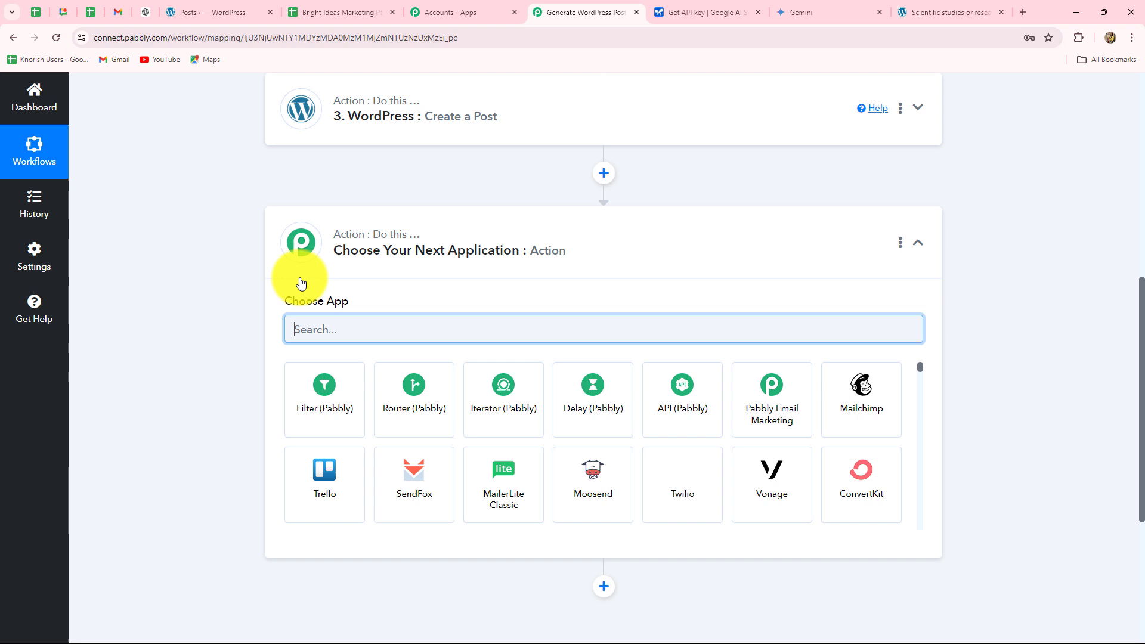
pyautogui.click(309, 333)
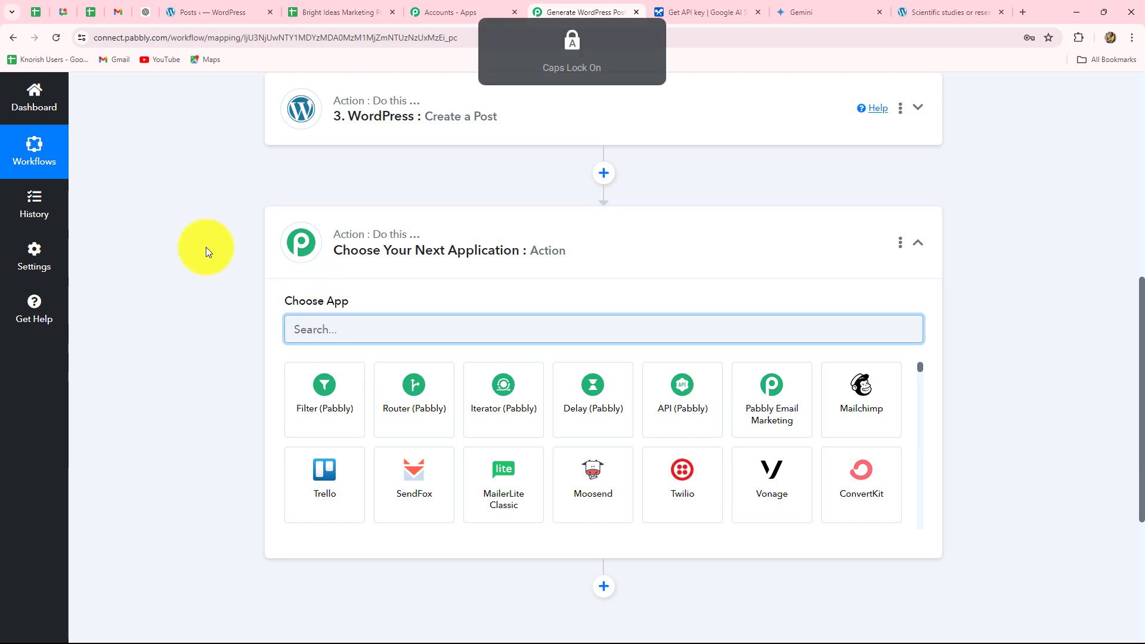
pyautogui.write('Goo')
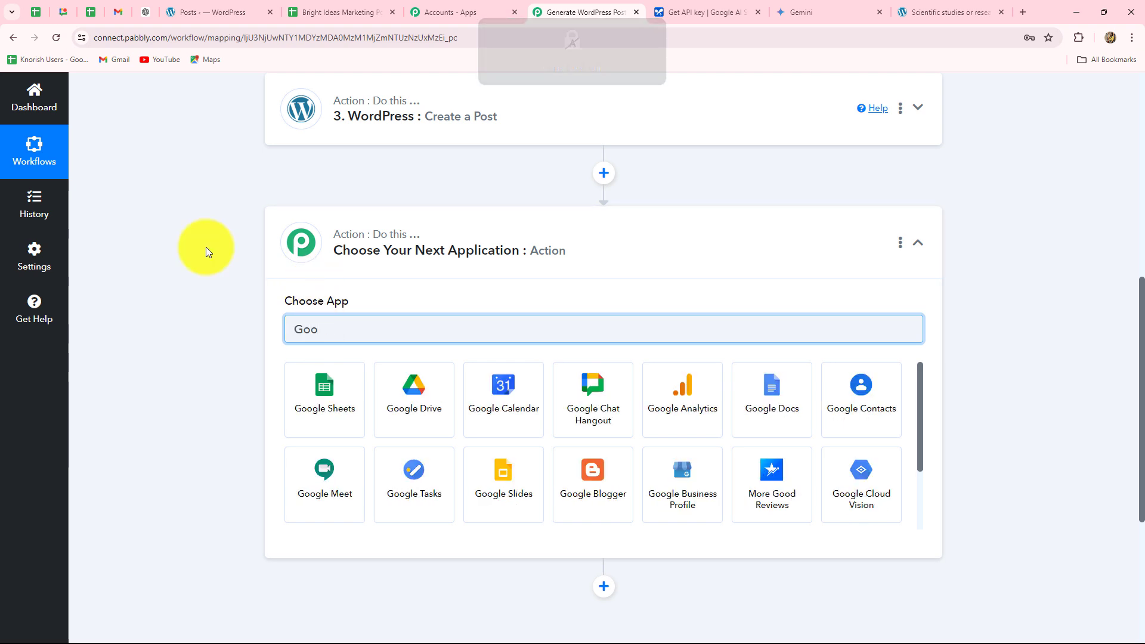
pyautogui.click(310, 412)
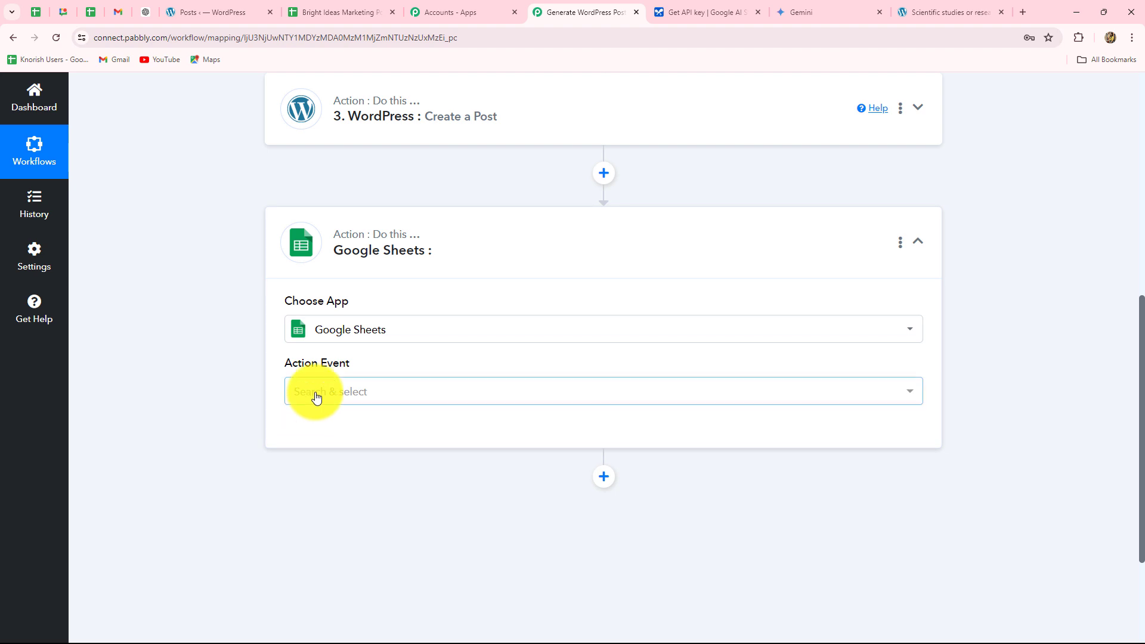
# Step: Set the Google Sheets action event to Update Cell Value and connect the action to Google Sheets
pyautogui.click(314, 395)
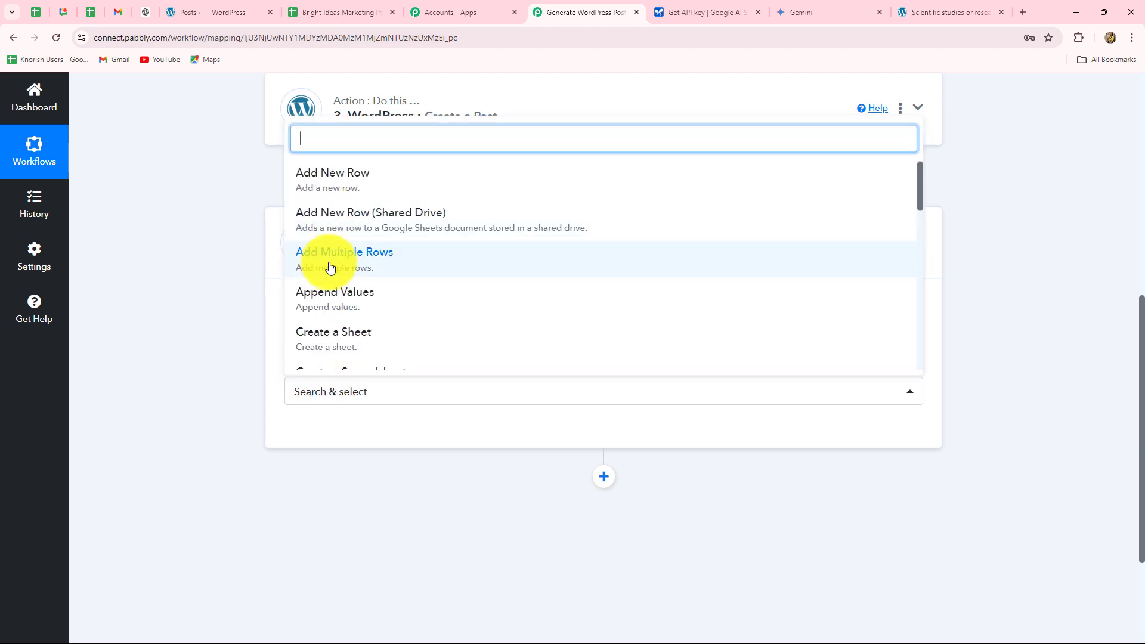
pyautogui.write('update')
pyautogui.click(345, 360)
pyautogui.click(357, 437)
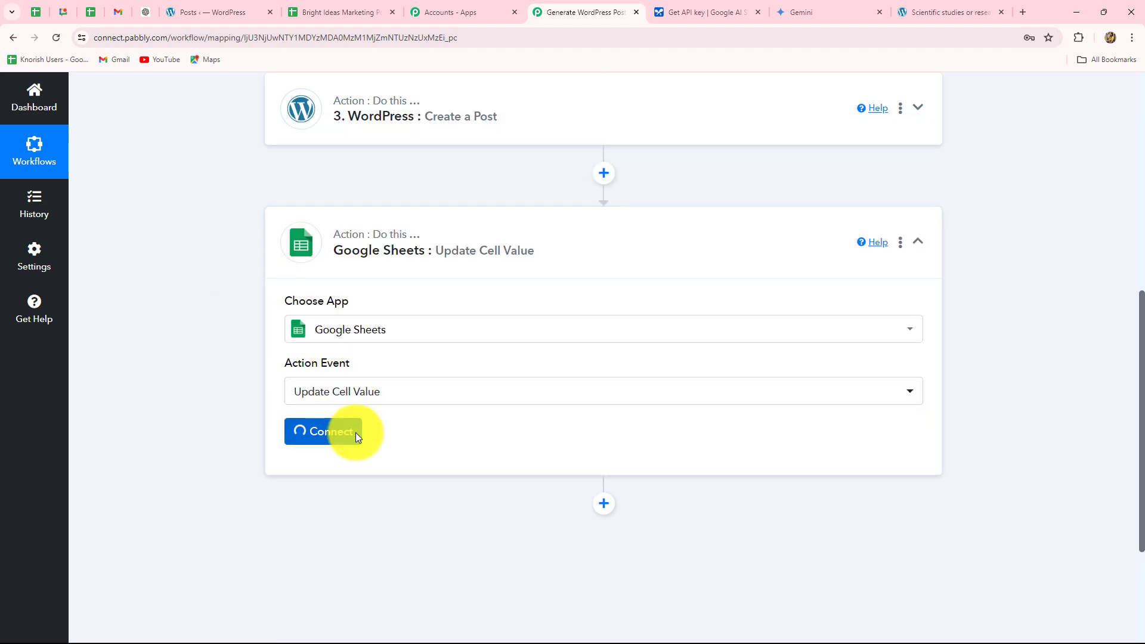
pyautogui.click(615, 623)
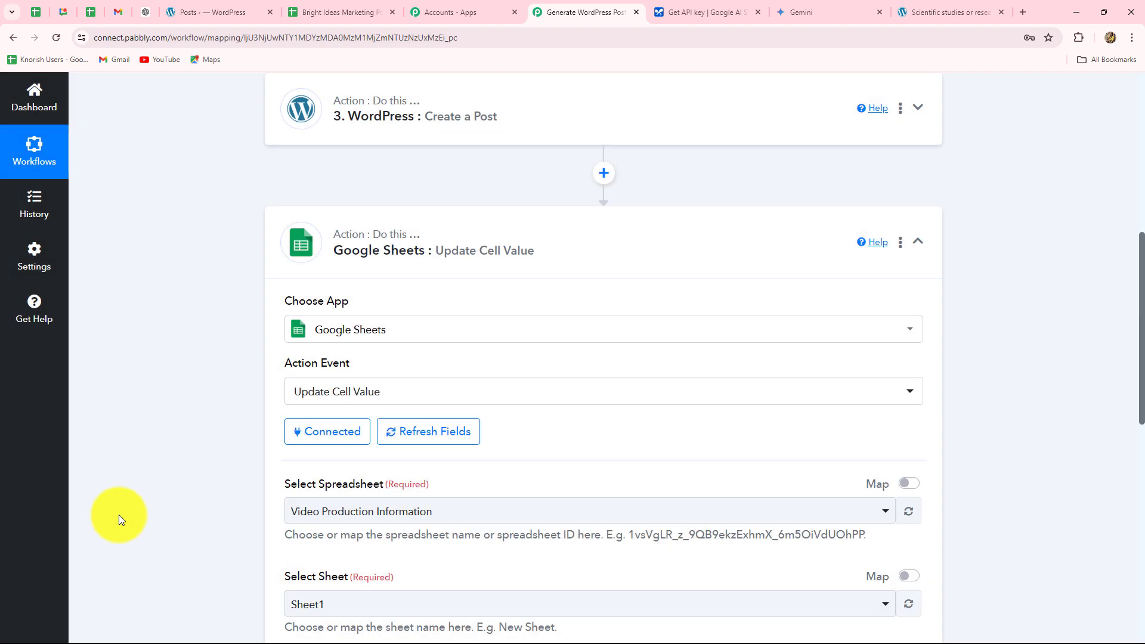
# Step: Select the Bright Ideas Marketing Posts spreadsheet and its Sheet1 as the target of the Update Cell Value action
pyautogui.scroll(-5, 119, 514)
pyautogui.click(383, 213)
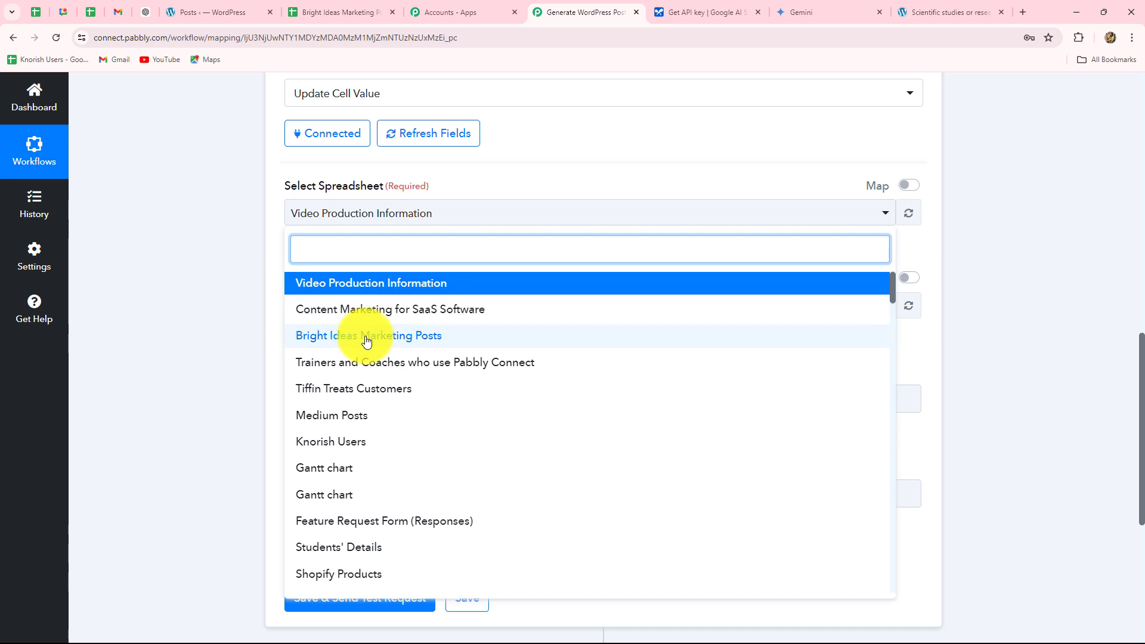
pyautogui.click(342, 337)
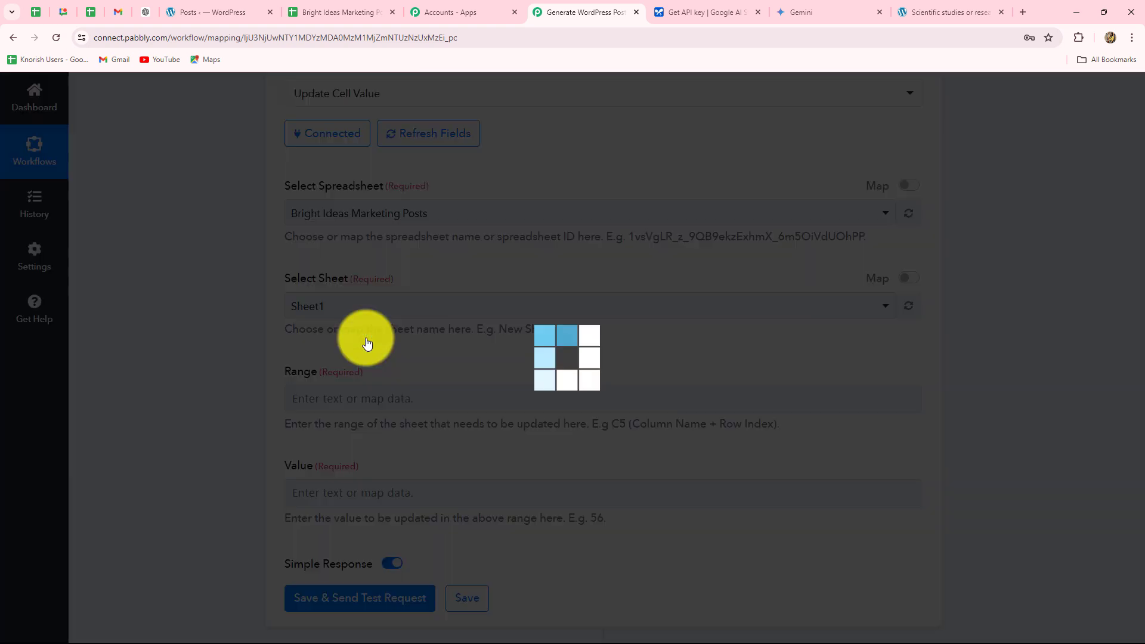
pyautogui.scroll(-2, 299, 339)
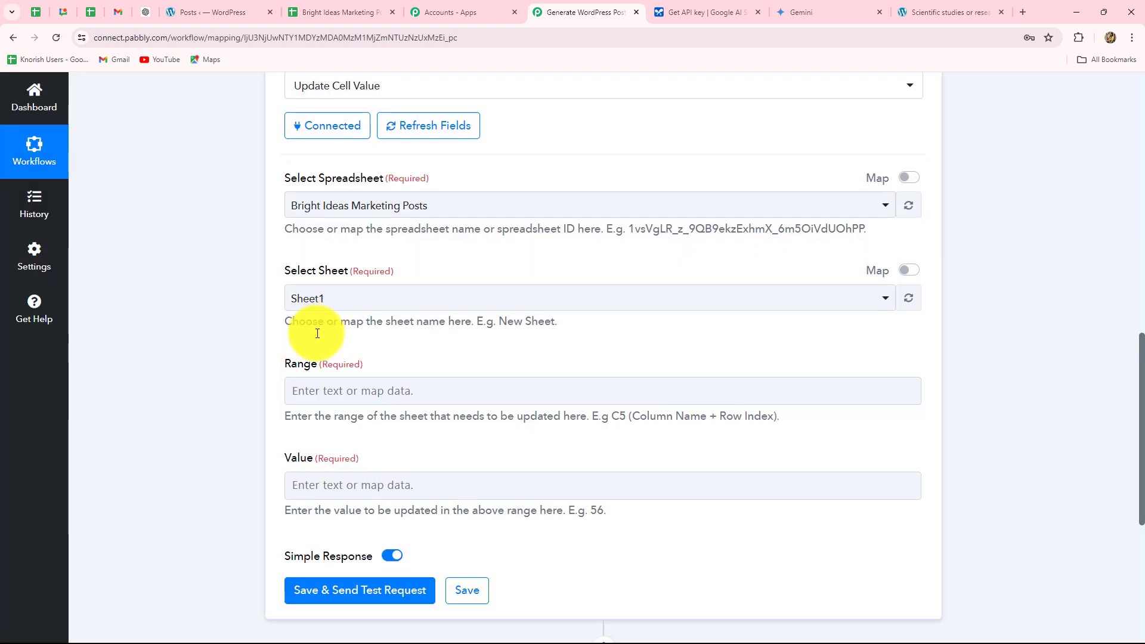
pyautogui.click(303, 286)
pyautogui.scroll(-1, 304, 286)
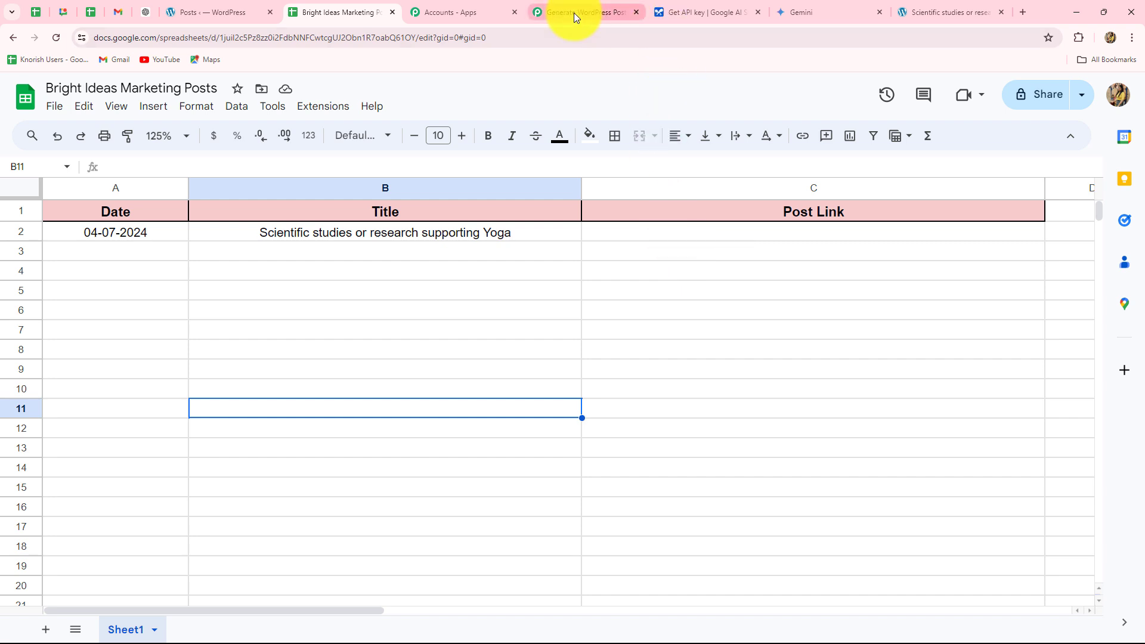
# Step: Read the example format for the Range setting, then locate the yoga title's Post Link cell in the spreadsheet
pyautogui.click(601, 13)
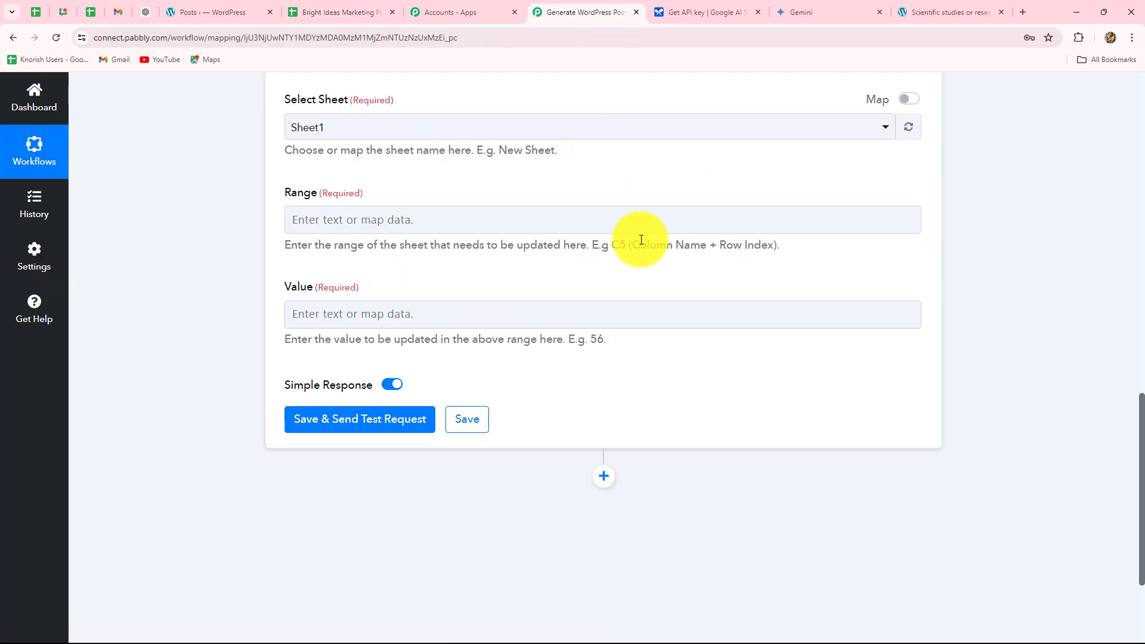
pyautogui.moveTo(591, 246); pyautogui.dragTo(778, 246)
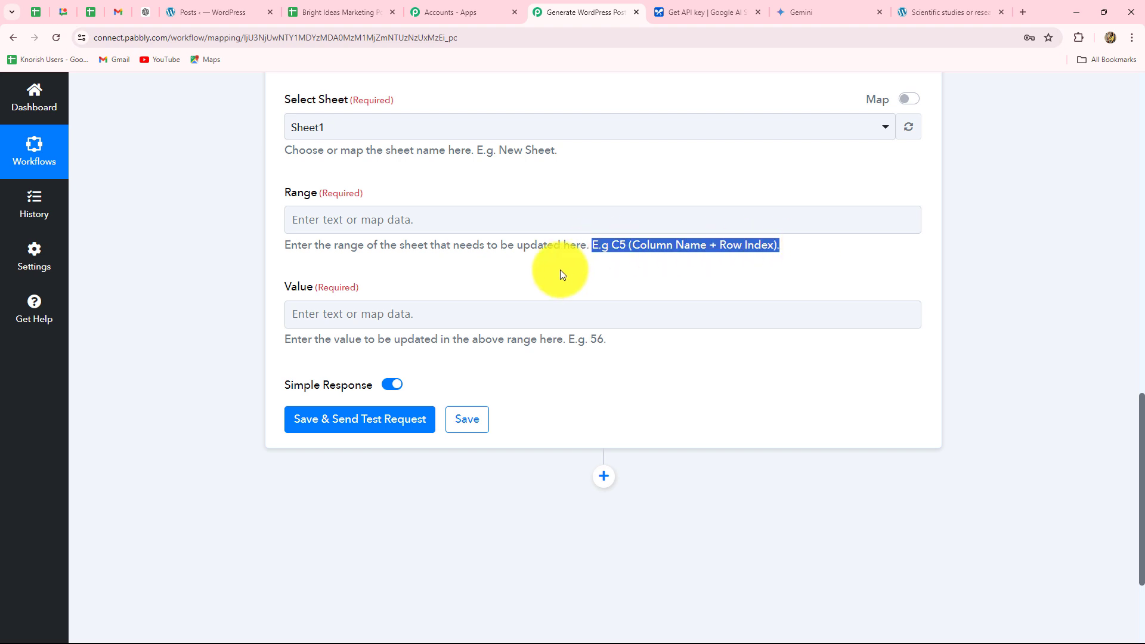
pyautogui.click(622, 267)
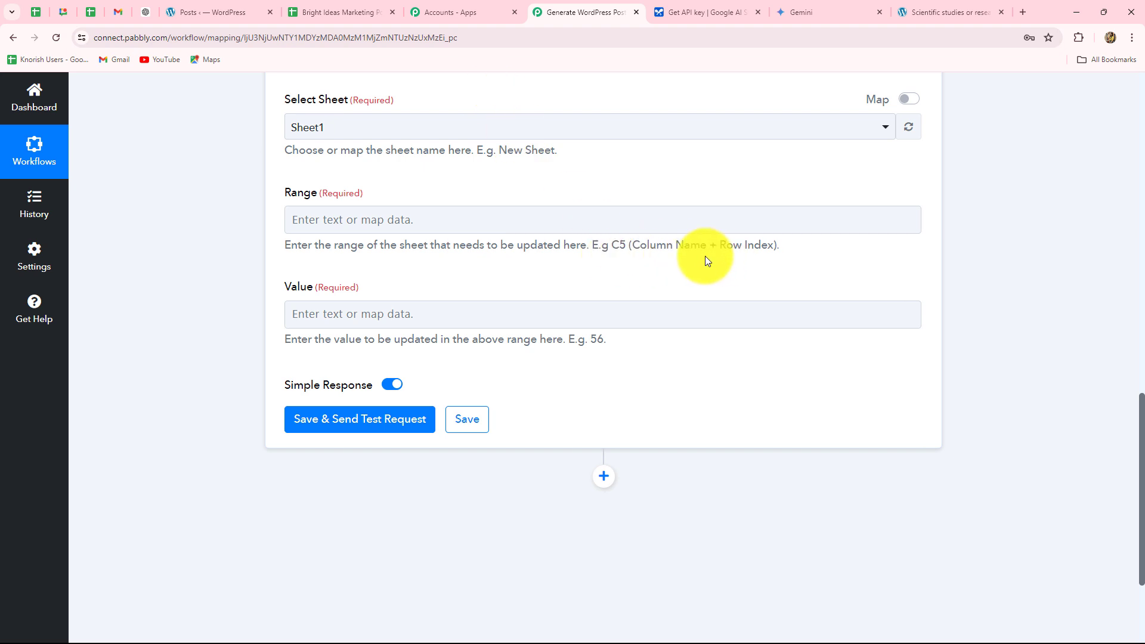
pyautogui.moveTo(632, 247); pyautogui.dragTo(601, 246)
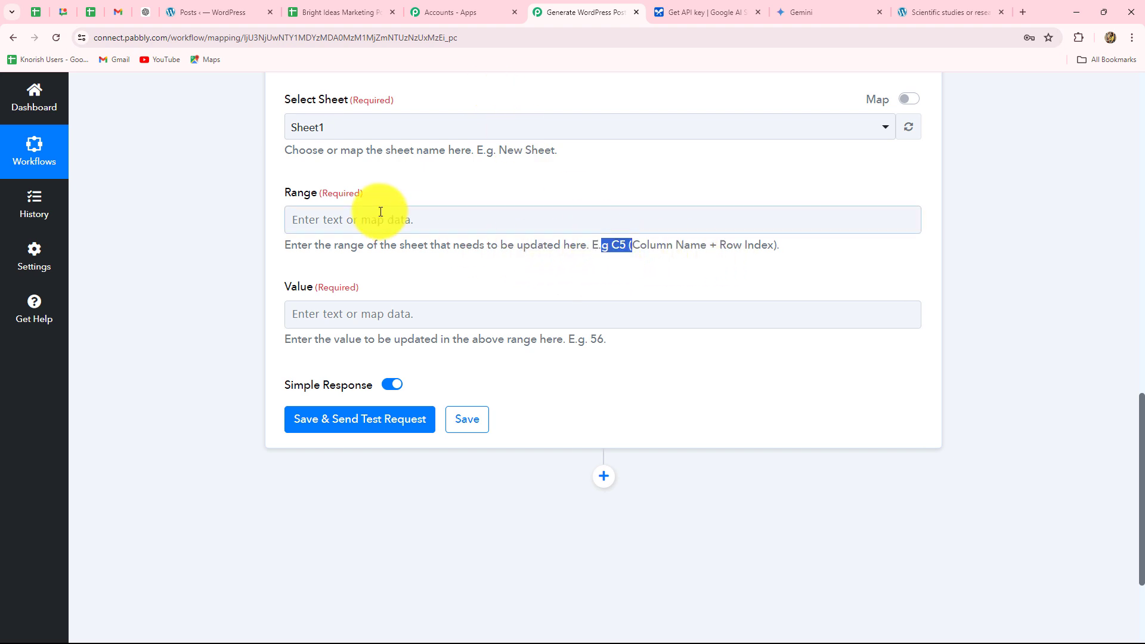
pyautogui.click(339, 12)
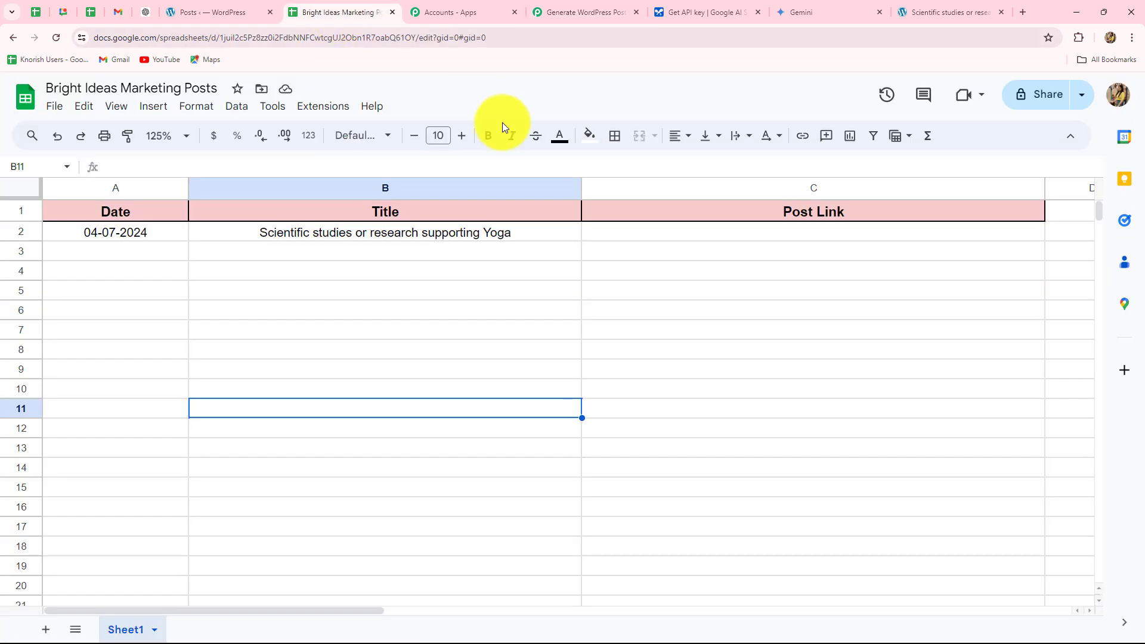
pyautogui.click(653, 238)
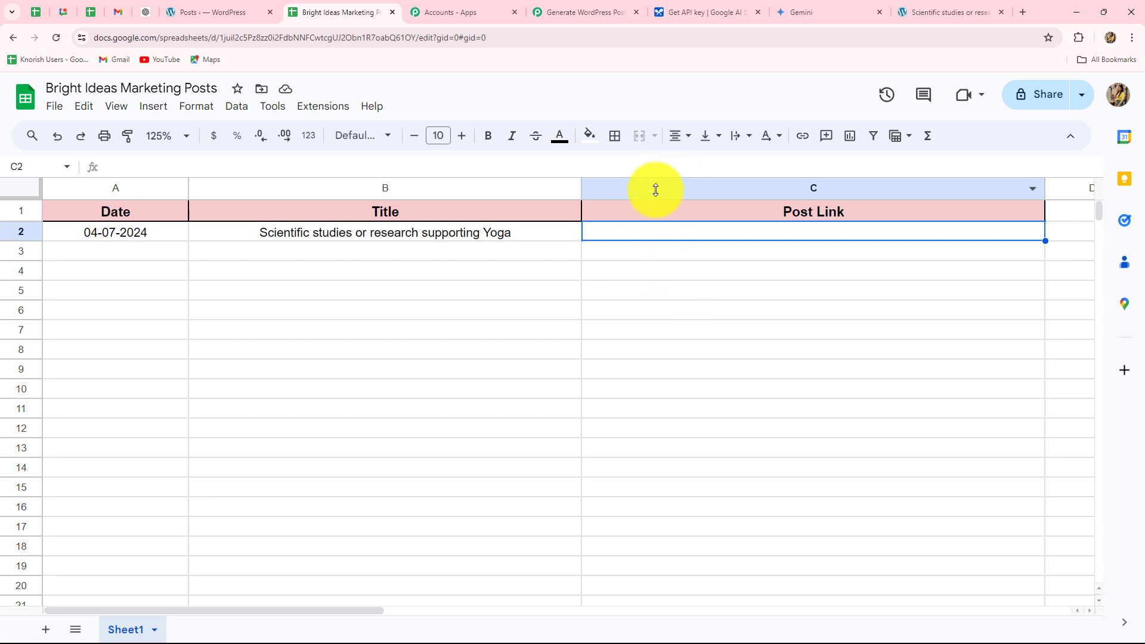
# Step: Return to the Pabbly Connect workflow and set the Range to column C followed by the RowIndex mapped from the Google Sheets trigger
pyautogui.click(617, 24)
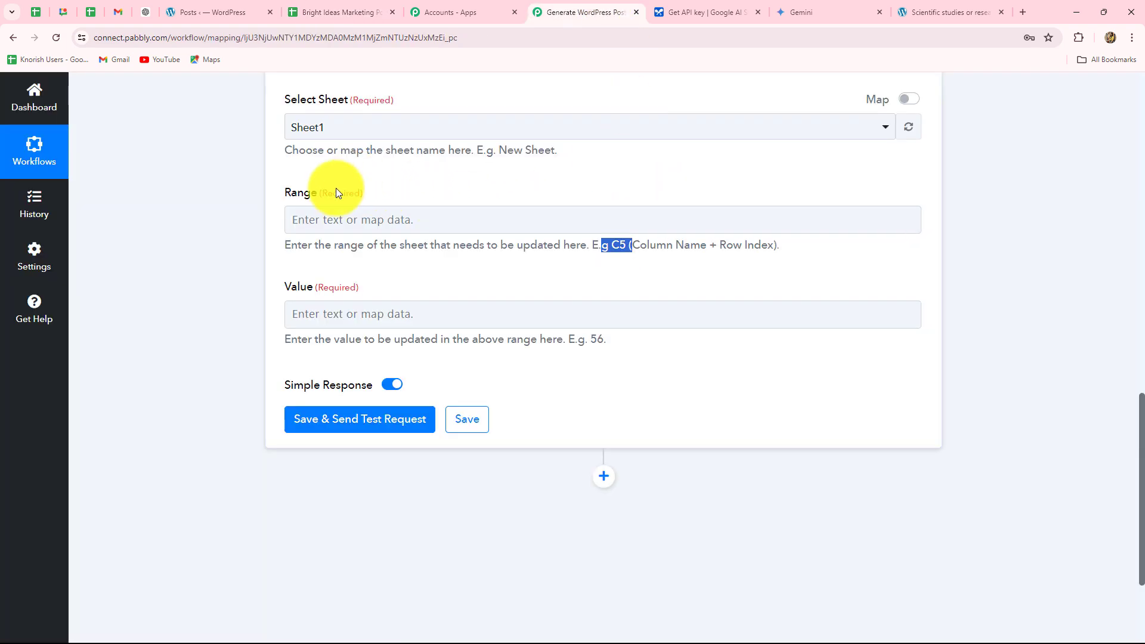
pyautogui.click(328, 218)
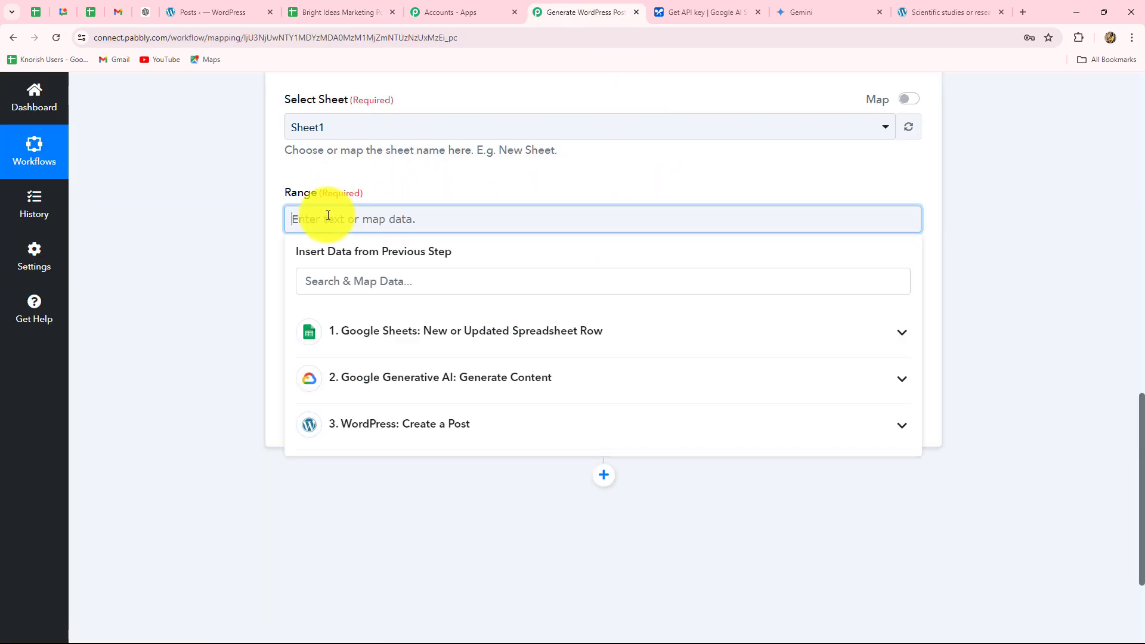
pyautogui.press('capslock')
pyautogui.write('C')
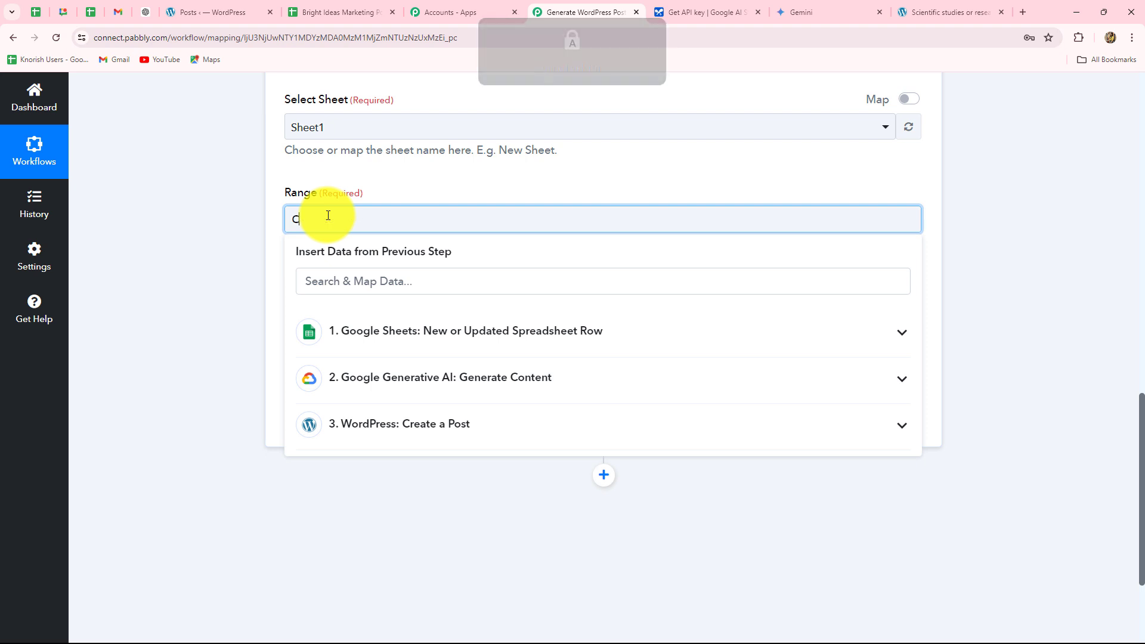
pyautogui.press('capslock')
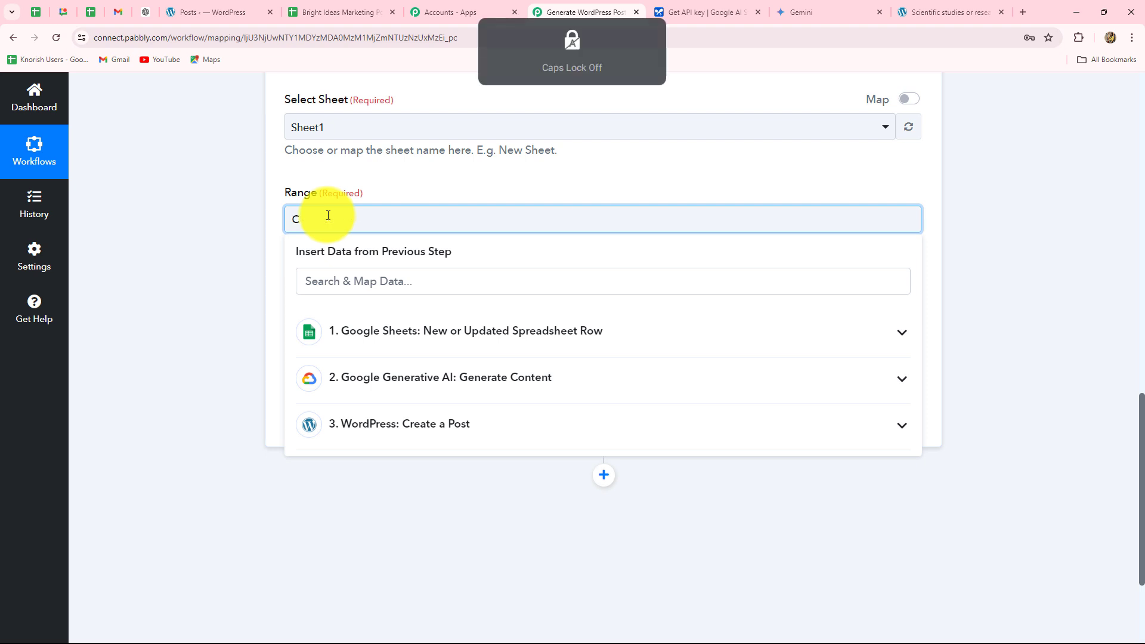
pyautogui.click(358, 342)
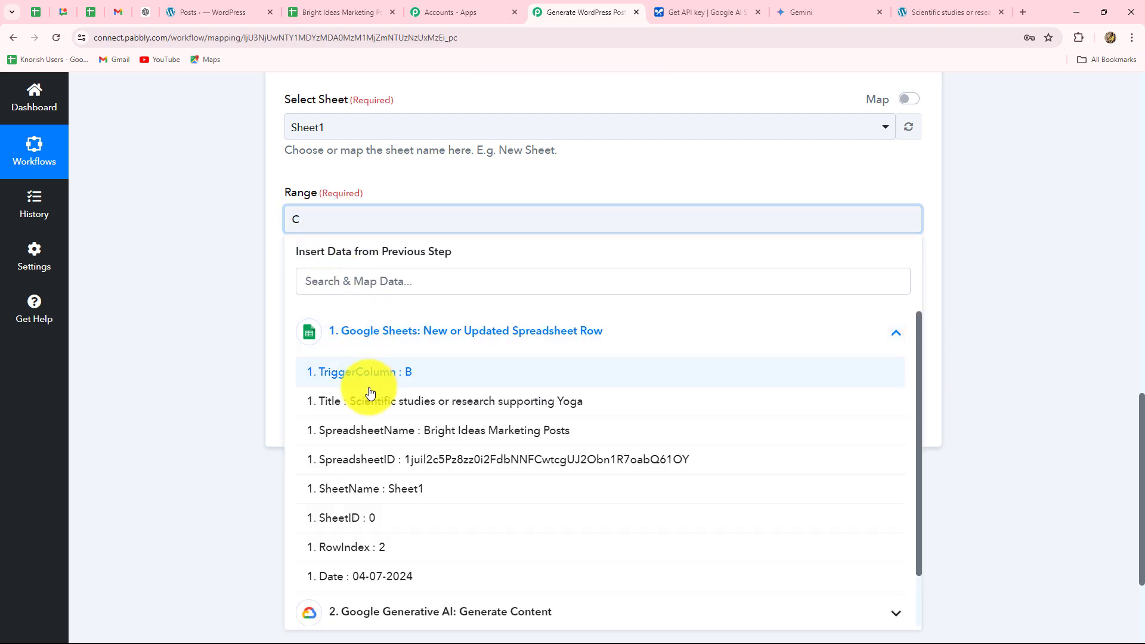
pyautogui.click(373, 540)
# Step: Map the Value to Guid Rendered from the WordPress Create a Post step, then save the action and send a test request
pyautogui.scroll(-3, 406, 306)
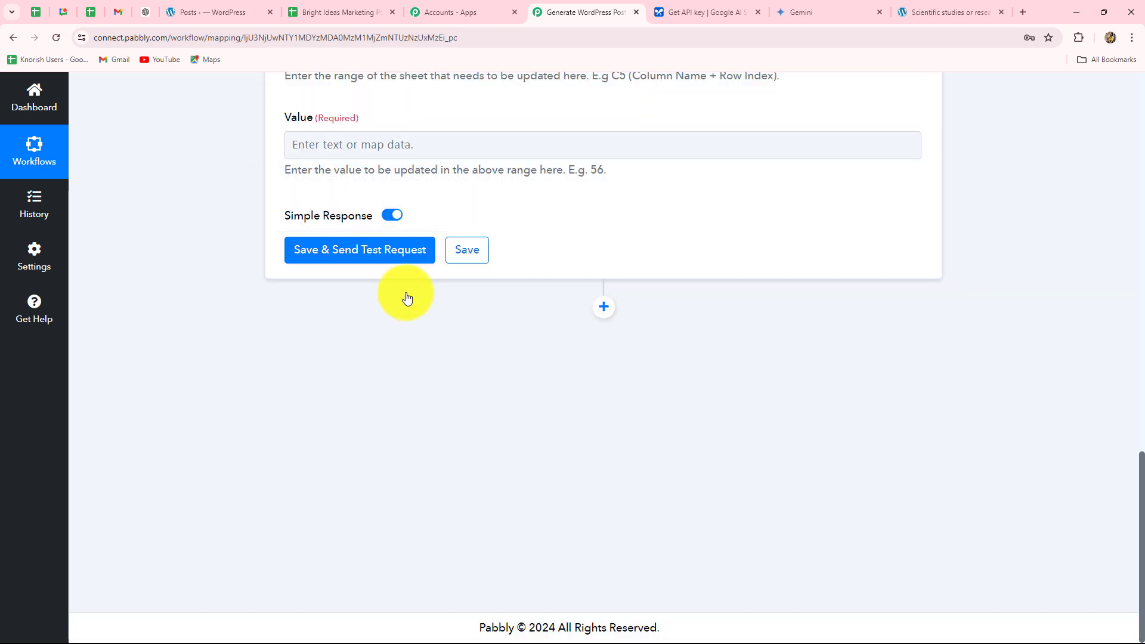
pyautogui.scroll(2, 403, 294)
pyautogui.scroll(-1, 332, 235)
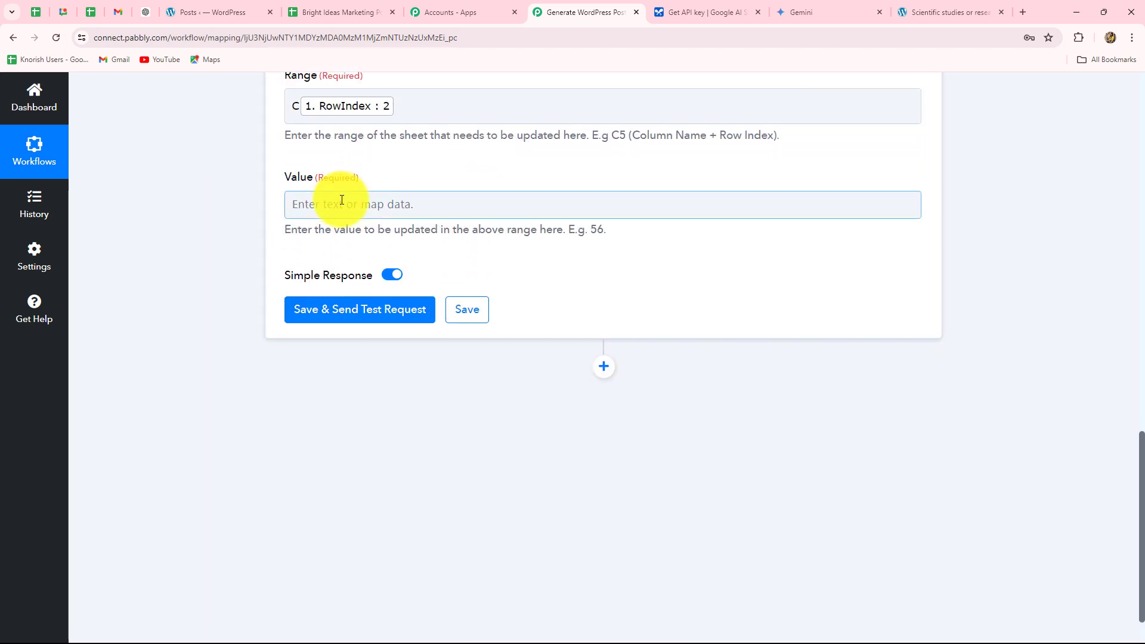
pyautogui.click(341, 200)
pyautogui.scroll(-1, 370, 227)
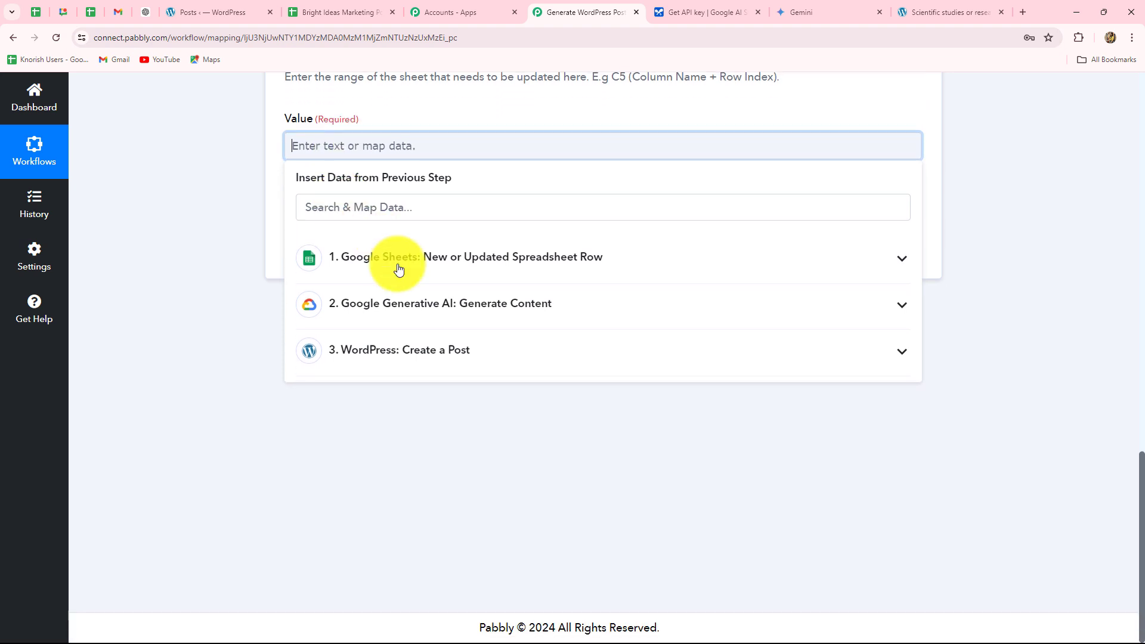
pyautogui.click(408, 353)
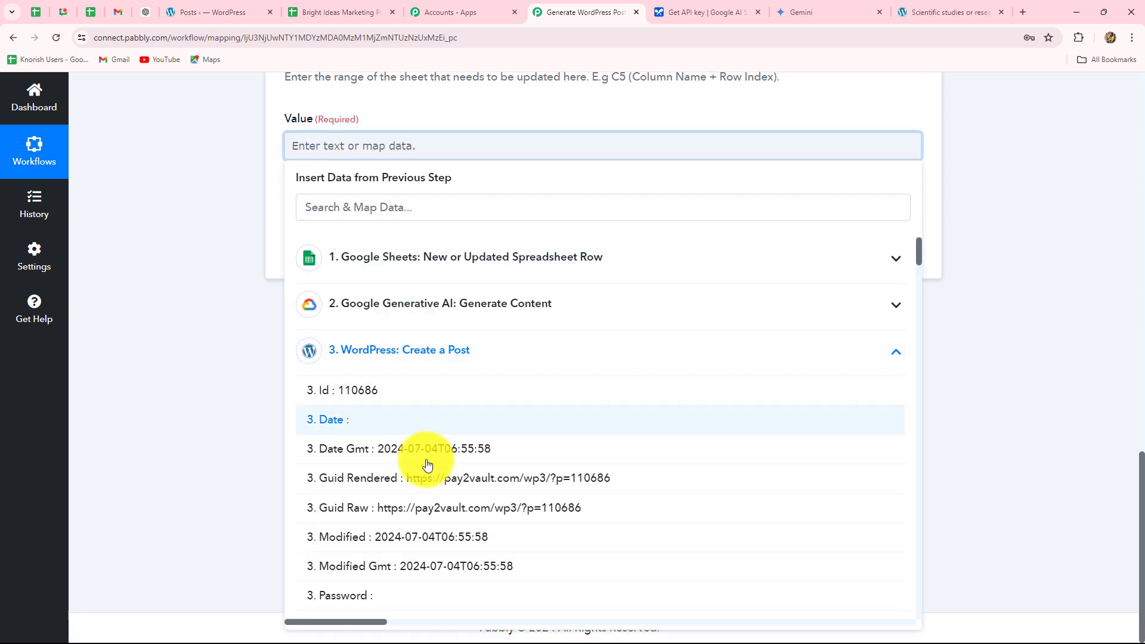
pyautogui.click(527, 478)
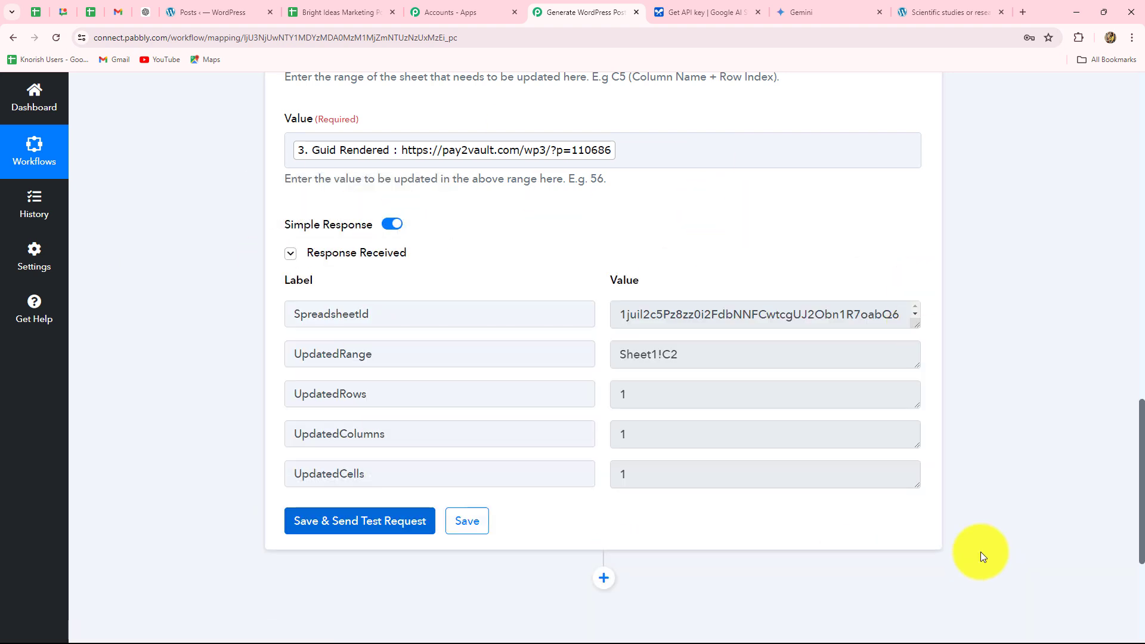
# Step: Check the yoga row's Post Link in the Bright Ideas Marketing Posts spreadsheet, then go back to review the workflow
pyautogui.click(322, 11)
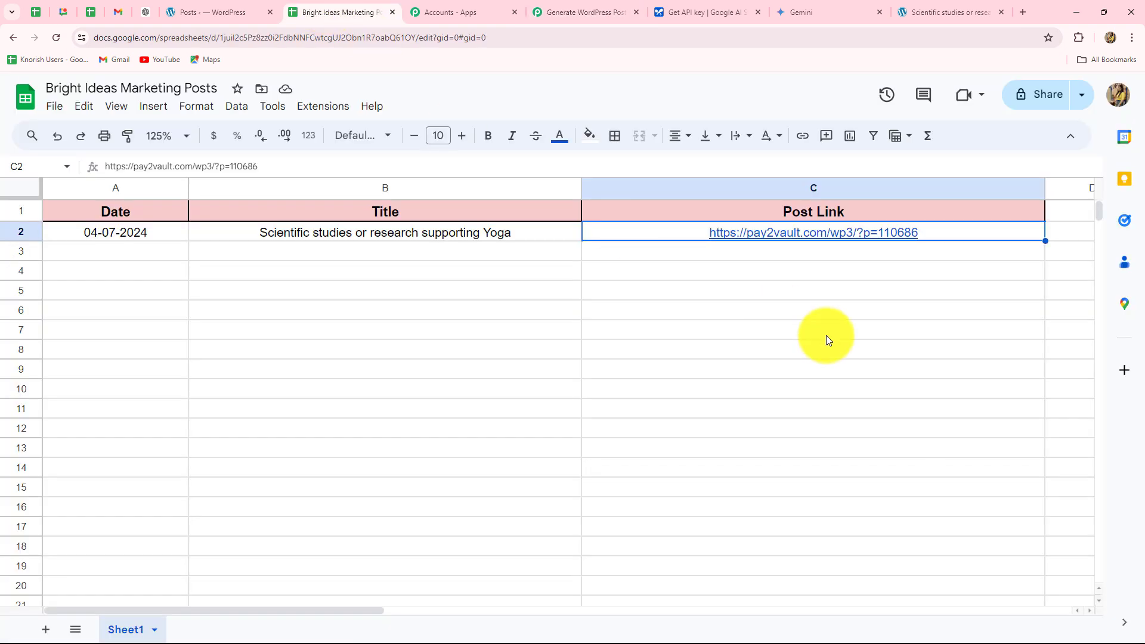
pyautogui.click(786, 293)
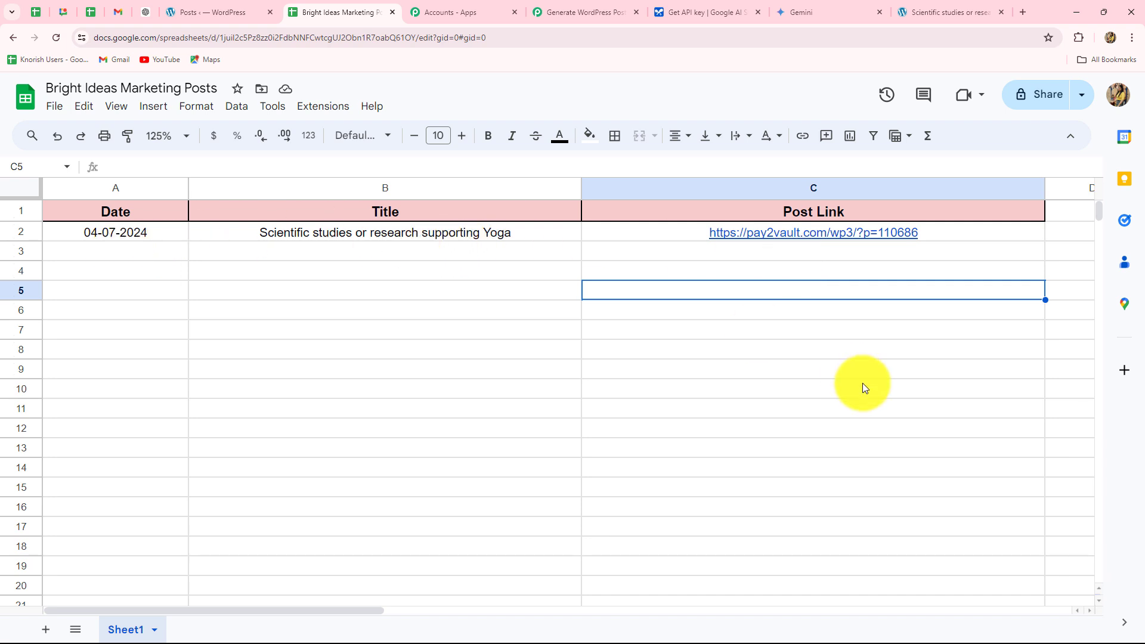
pyautogui.click(554, 12)
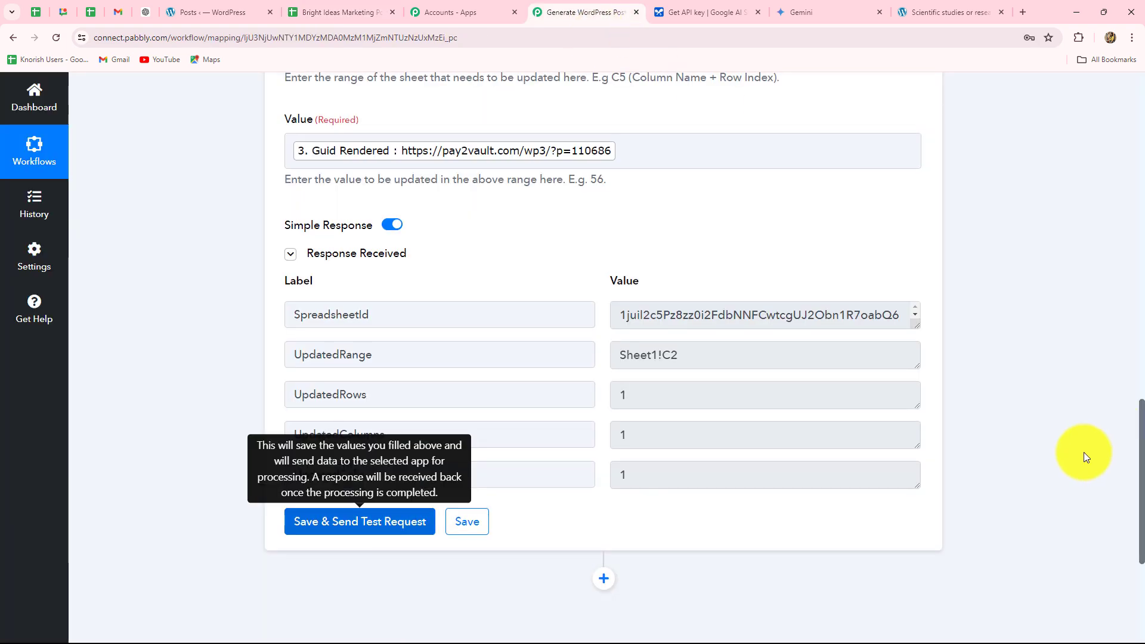
pyautogui.scroll(7, 1003, 455)
# Step: Add row 3 to the spreadsheet with date 04-07-2024 and title "Key benefits and applications of AI in Health Sector"
pyautogui.click(337, 12)
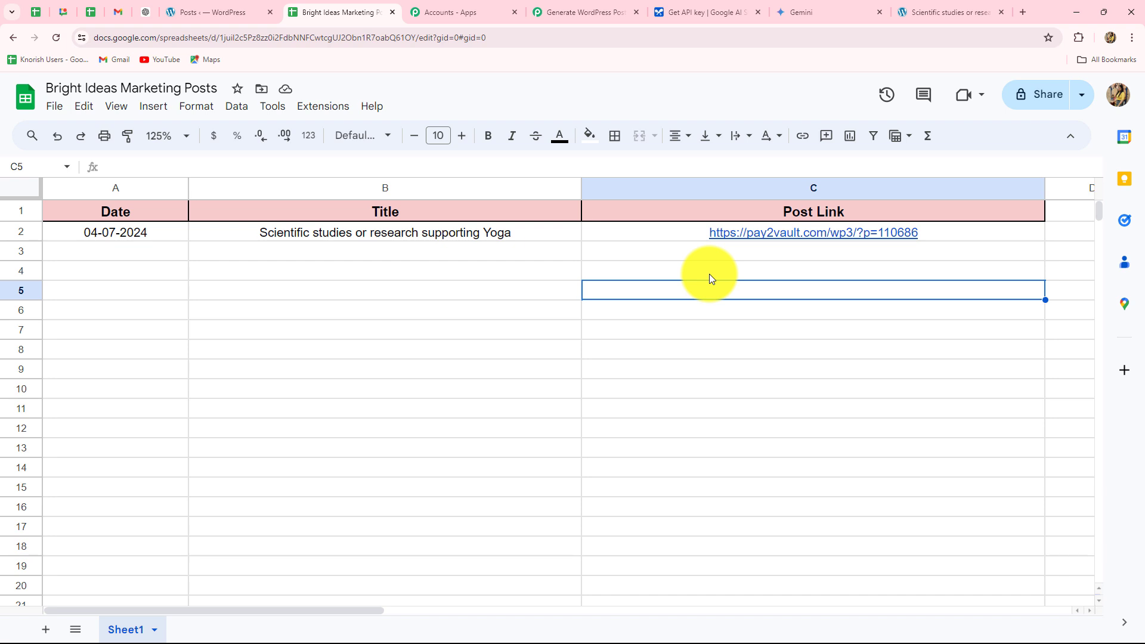
pyautogui.click(125, 255)
pyautogui.write('04-')
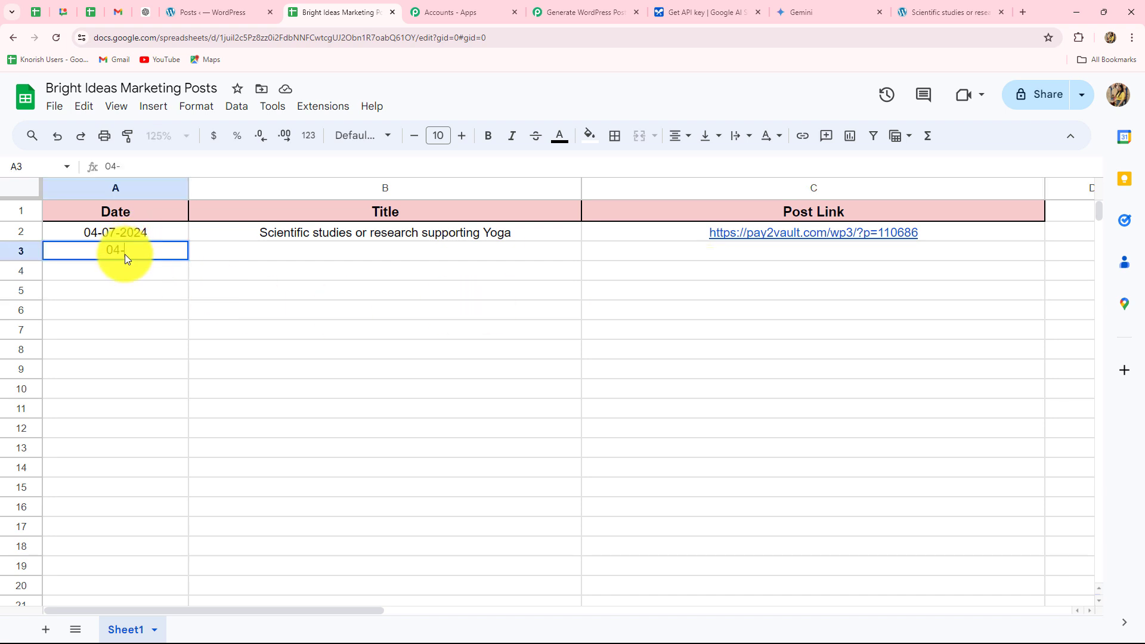
pyautogui.write('07-2024')
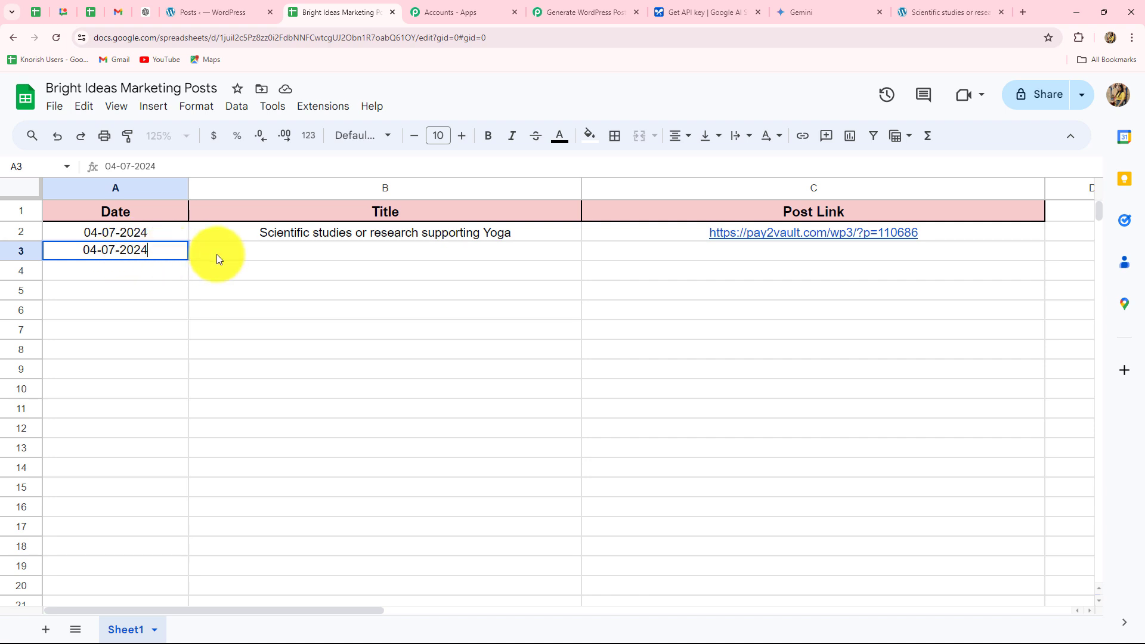
pyautogui.click(216, 254)
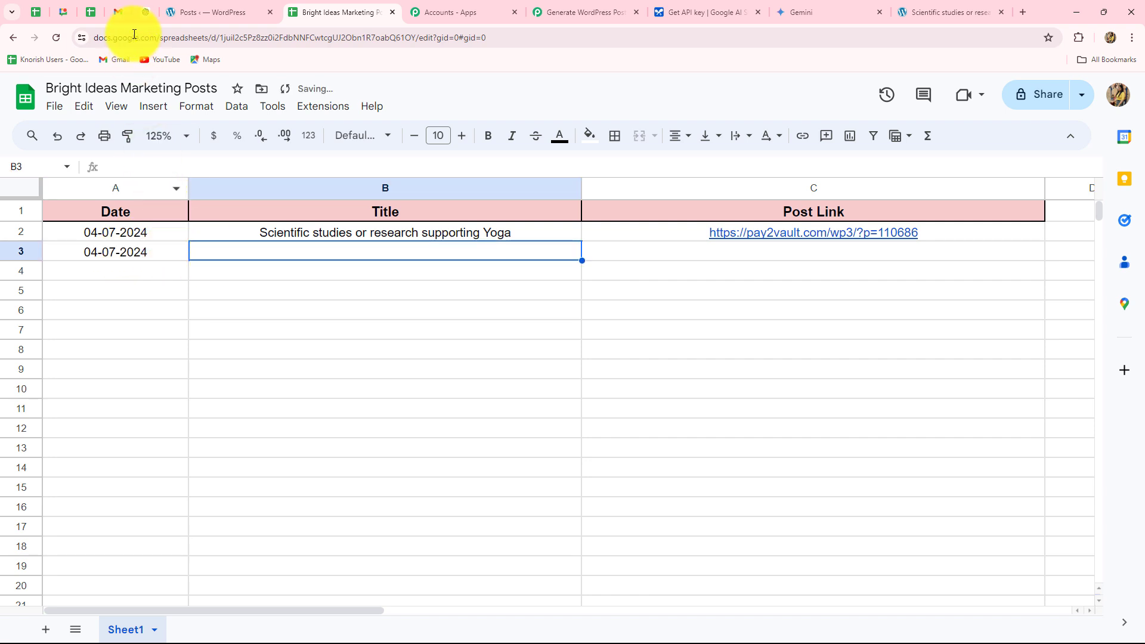
pyautogui.click(192, 289)
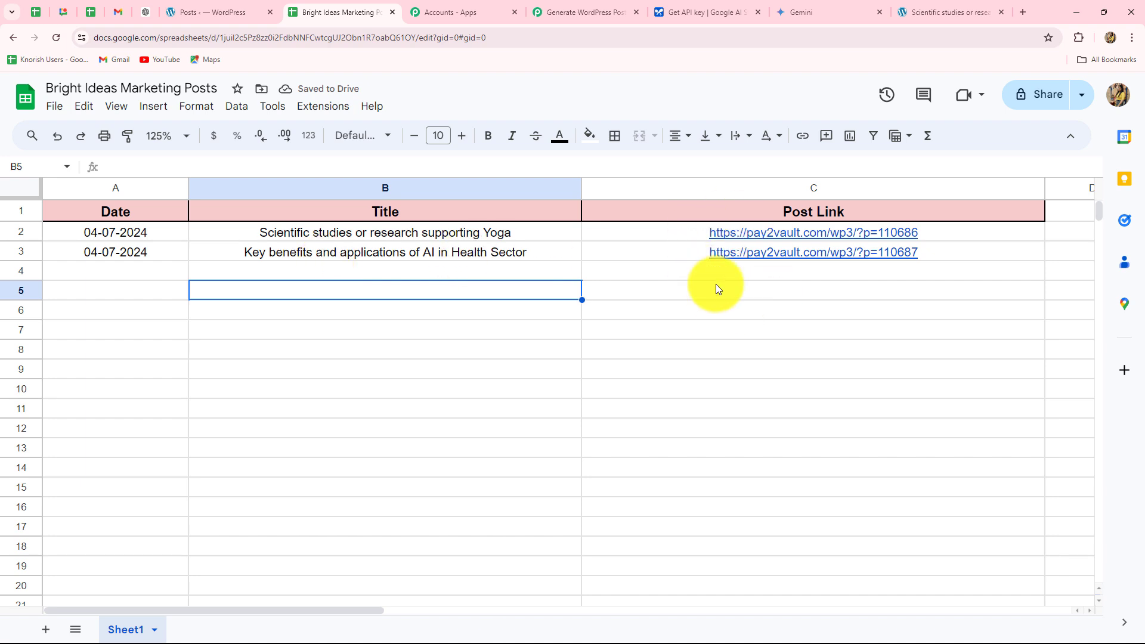
# Step: Check the new row's Post Link, then switch to the WordPress admin and reload all posts to find the matching draft
pyautogui.moveTo(842, 251)
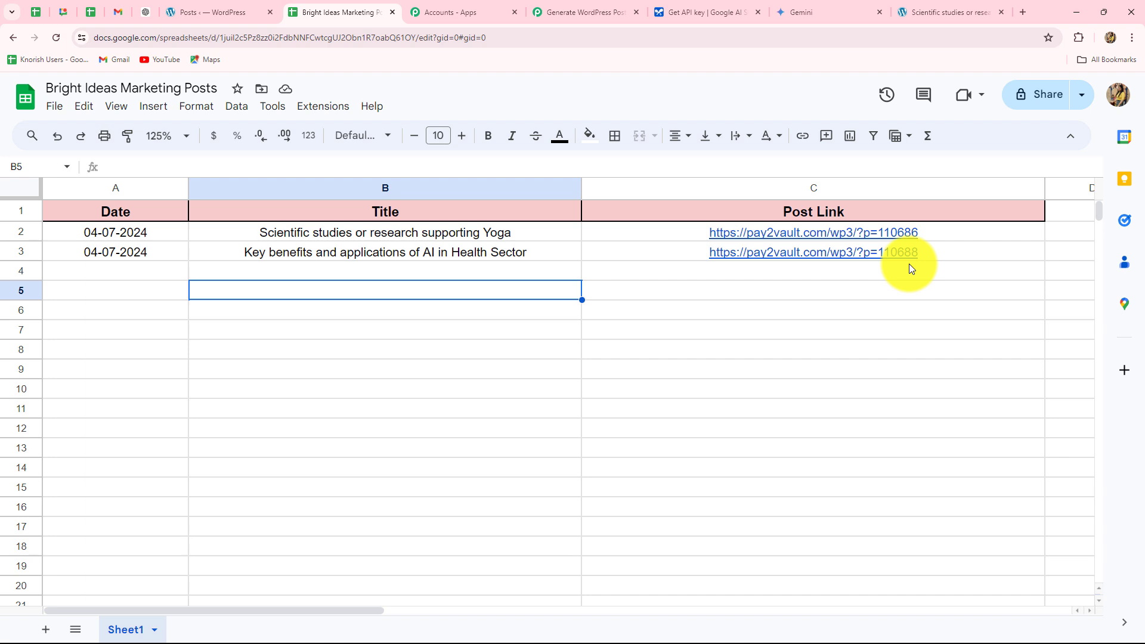
pyautogui.moveTo(909, 261)
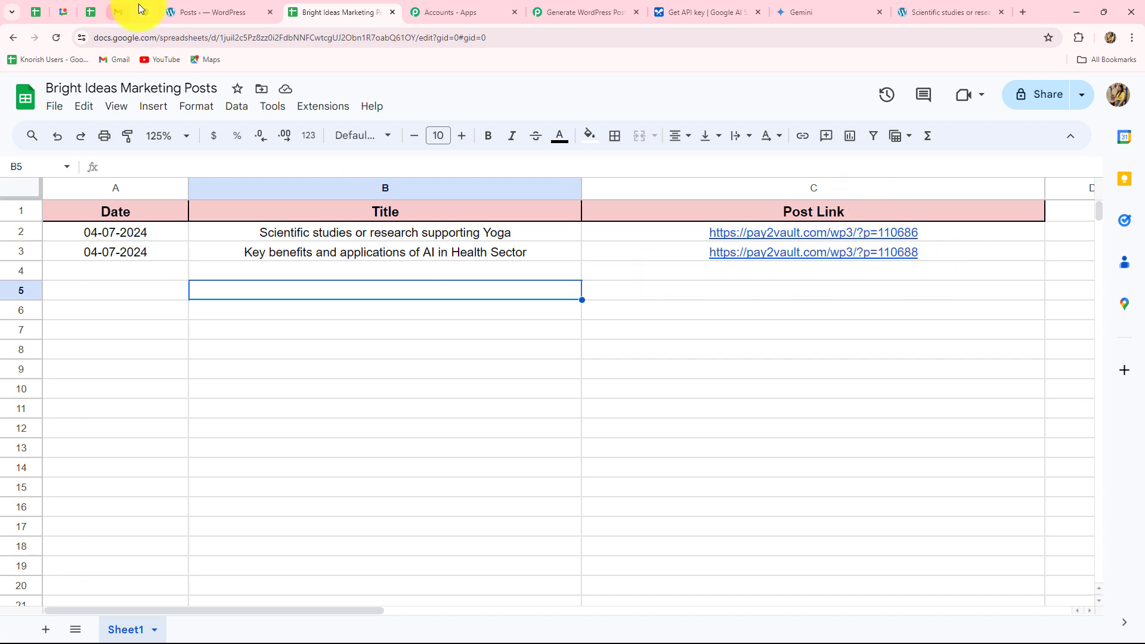
pyautogui.click(213, 18)
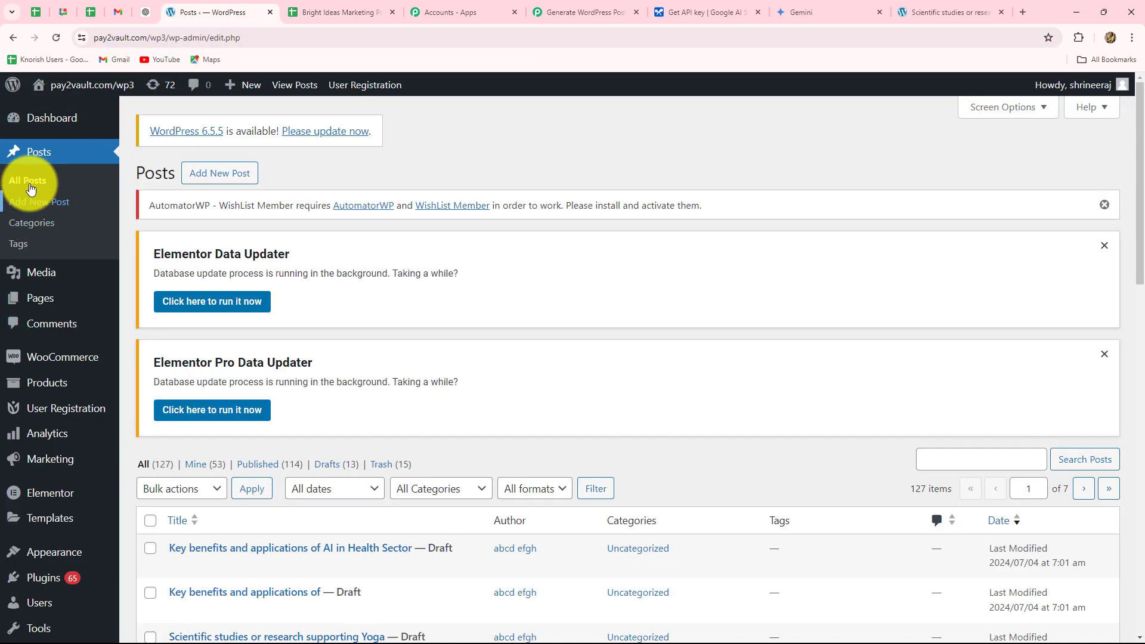
pyautogui.click(30, 179)
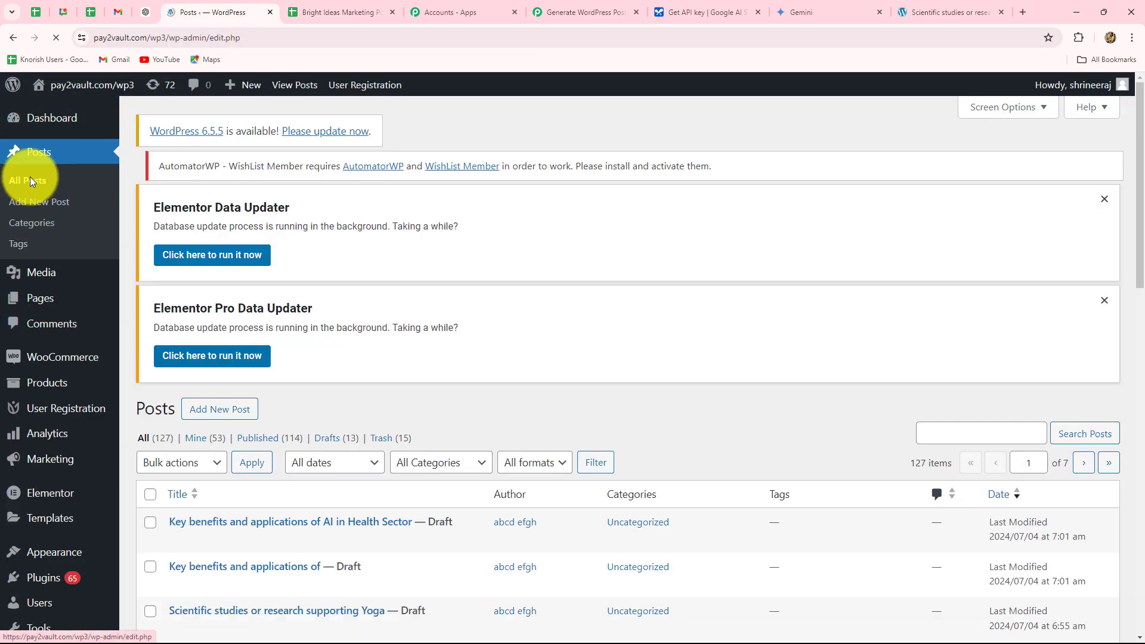
pyautogui.scroll(-5, 176, 287)
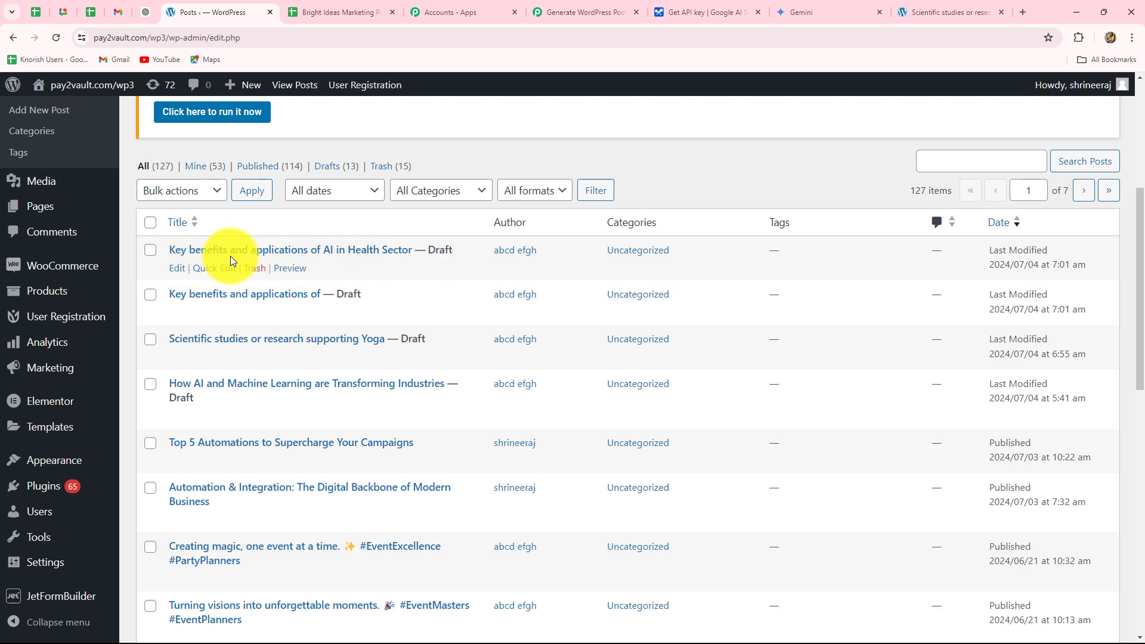
# Step: Open the "Key benefits and applications of AI in Health Sector" draft and review its generated body text
pyautogui.click(373, 250)
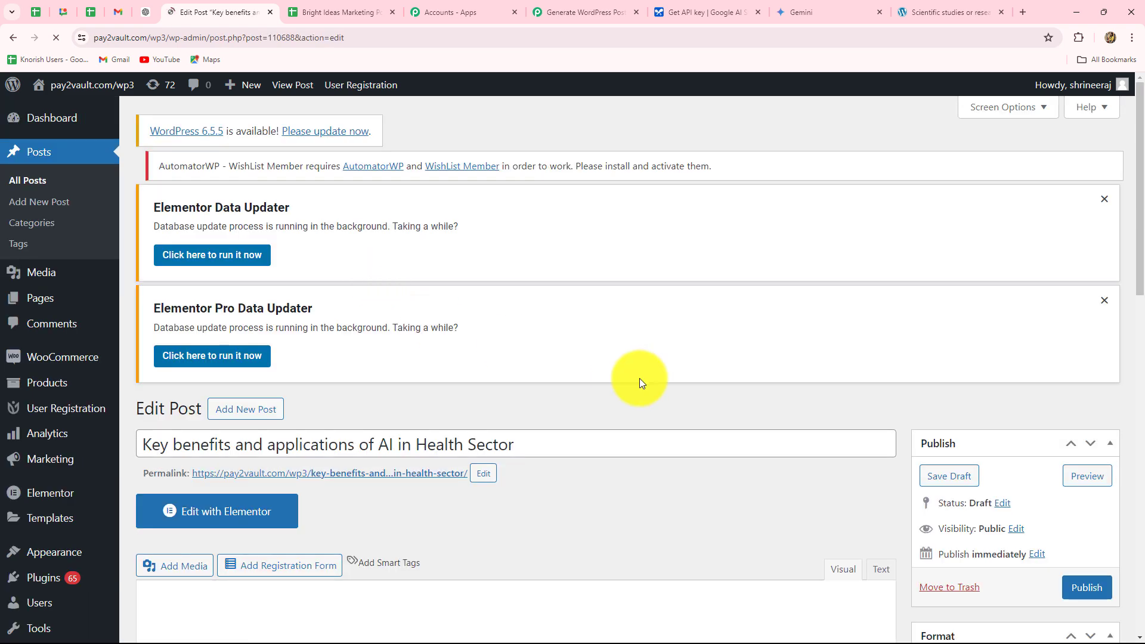
pyautogui.scroll(-4, 639, 378)
pyautogui.scroll(-1, 642, 379)
pyautogui.moveTo(133, 306); pyautogui.dragTo(755, 420)
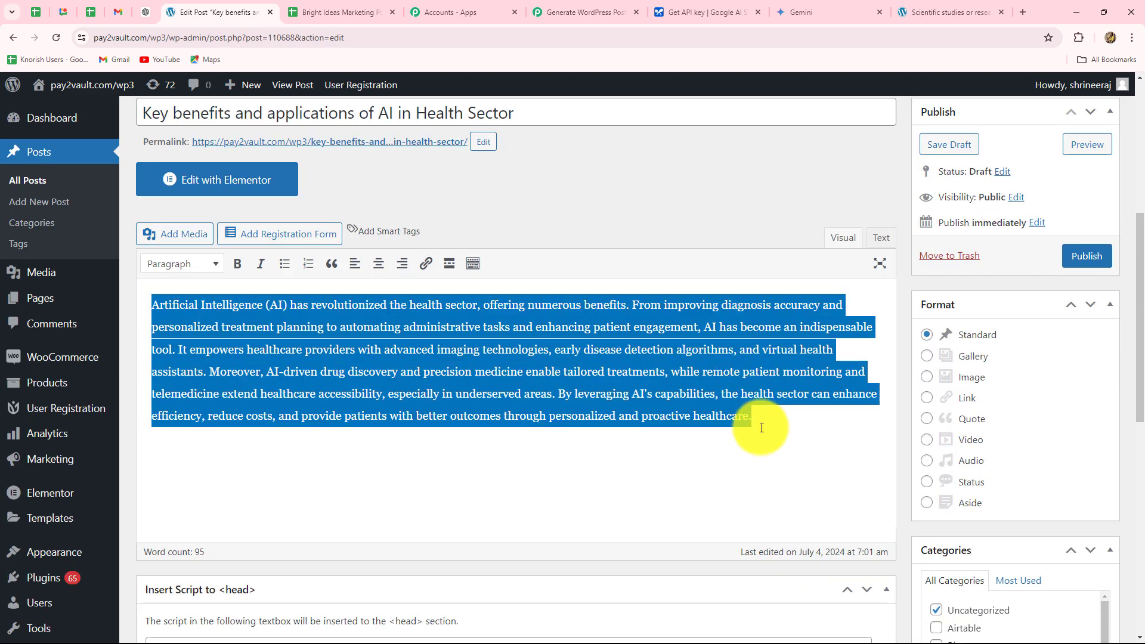
# Step: Return to the Pabbly Connect workflow, collapse the Google Sheets Update Cell Value action, and review the sequence from trigger to last action
pyautogui.click(578, 23)
pyautogui.scroll(10, 1104, 419)
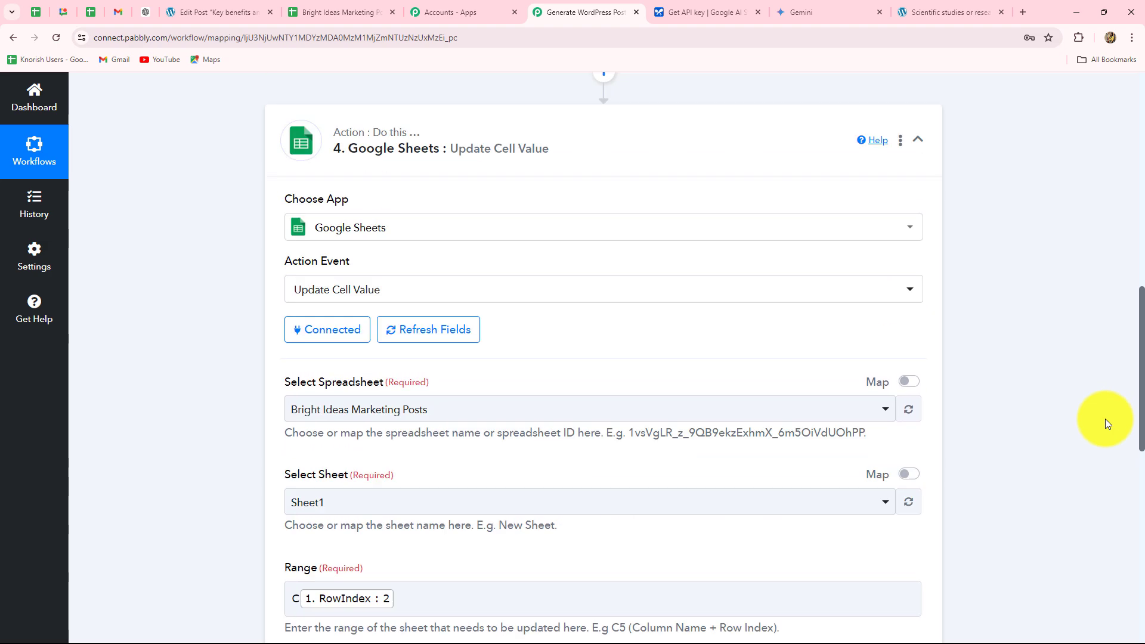
pyautogui.click(917, 543)
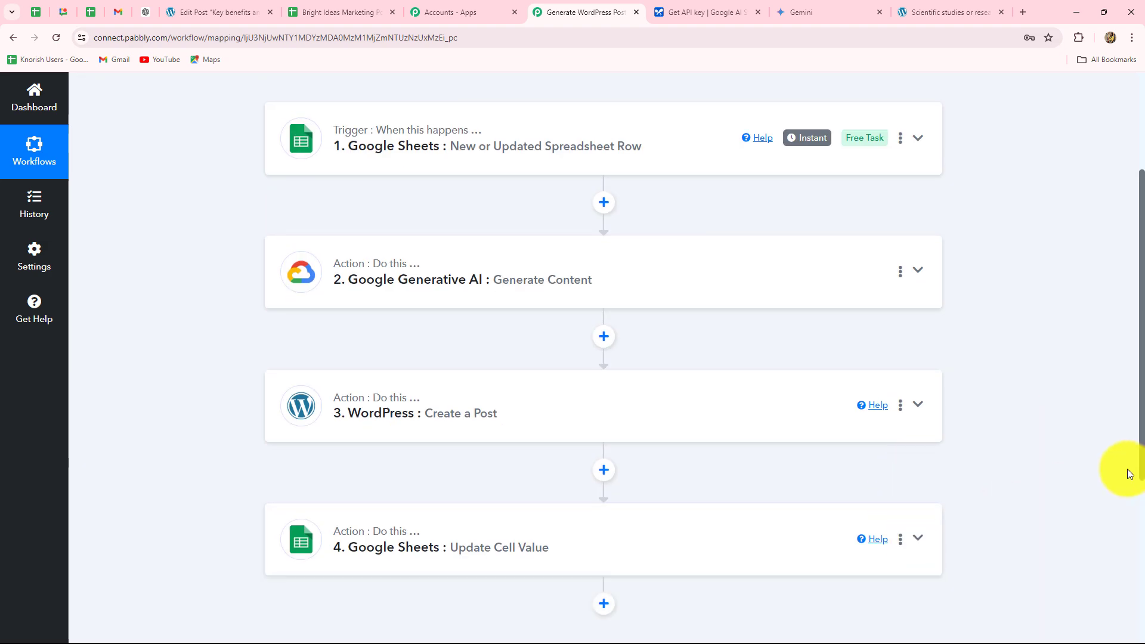
pyautogui.scroll(3, 1130, 473)
pyautogui.scroll(-3, 1130, 472)
pyautogui.scroll(3, 1130, 473)
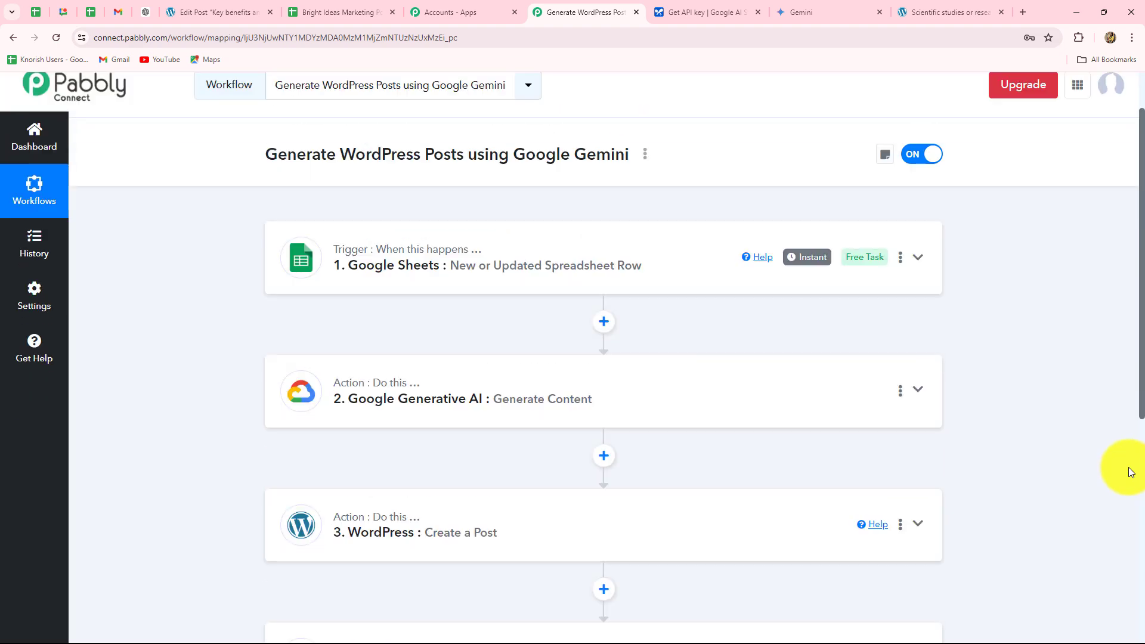
pyautogui.scroll(-2, 1129, 469)
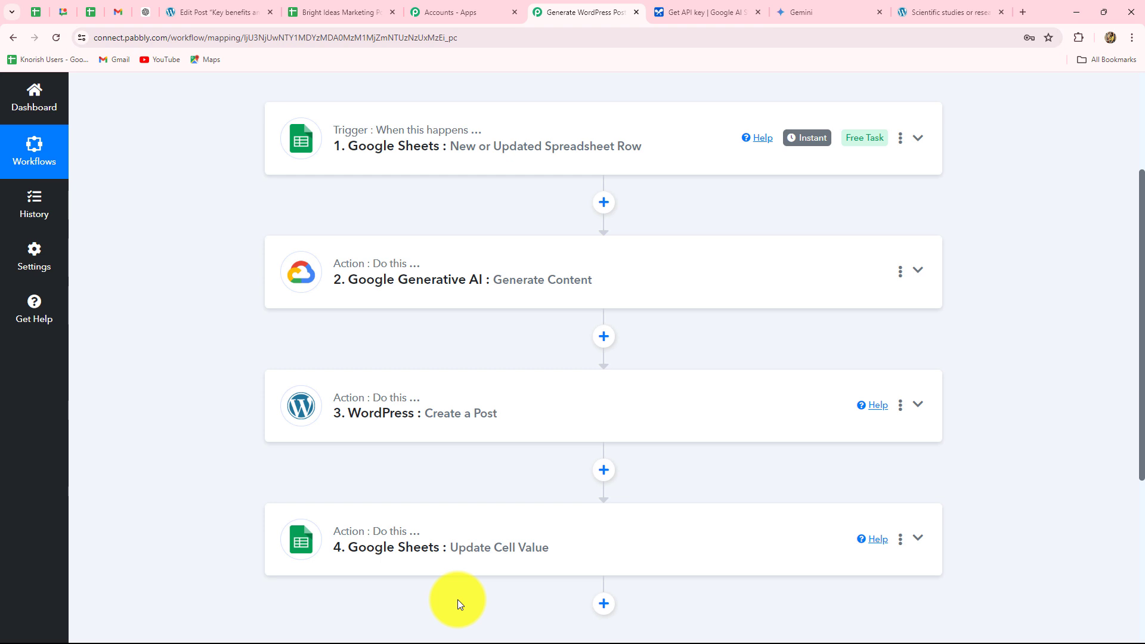
# Step: Compare the Title and Post Link columns in the Bright Ideas Marketing Posts spreadsheet with the workflow's actions, ending back on the workflow
pyautogui.click(316, 21)
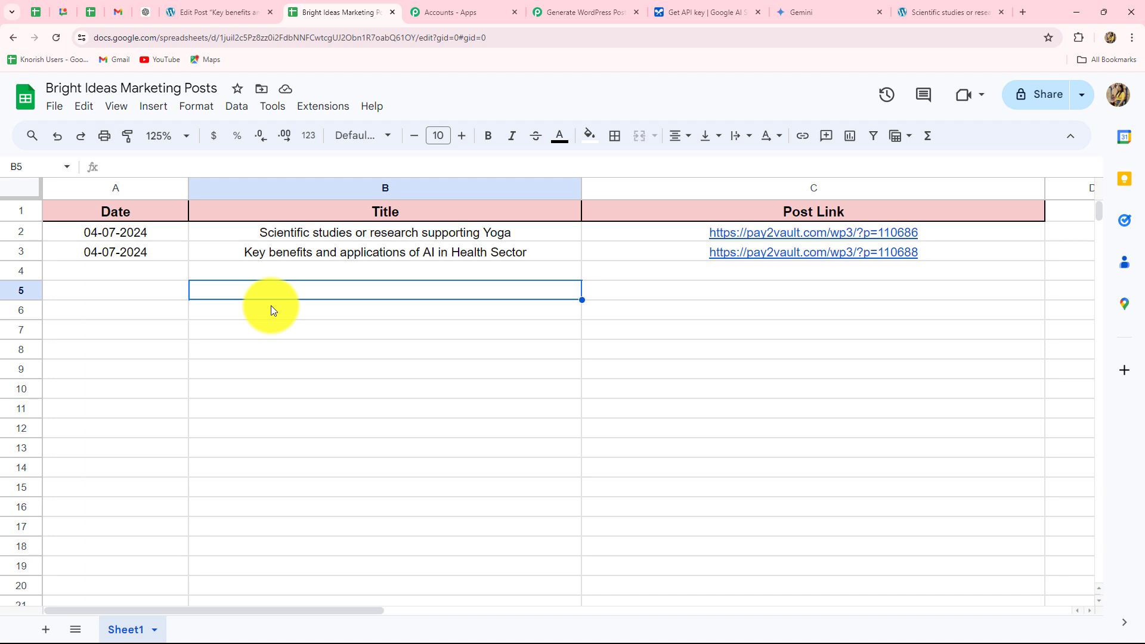
pyautogui.click(552, 11)
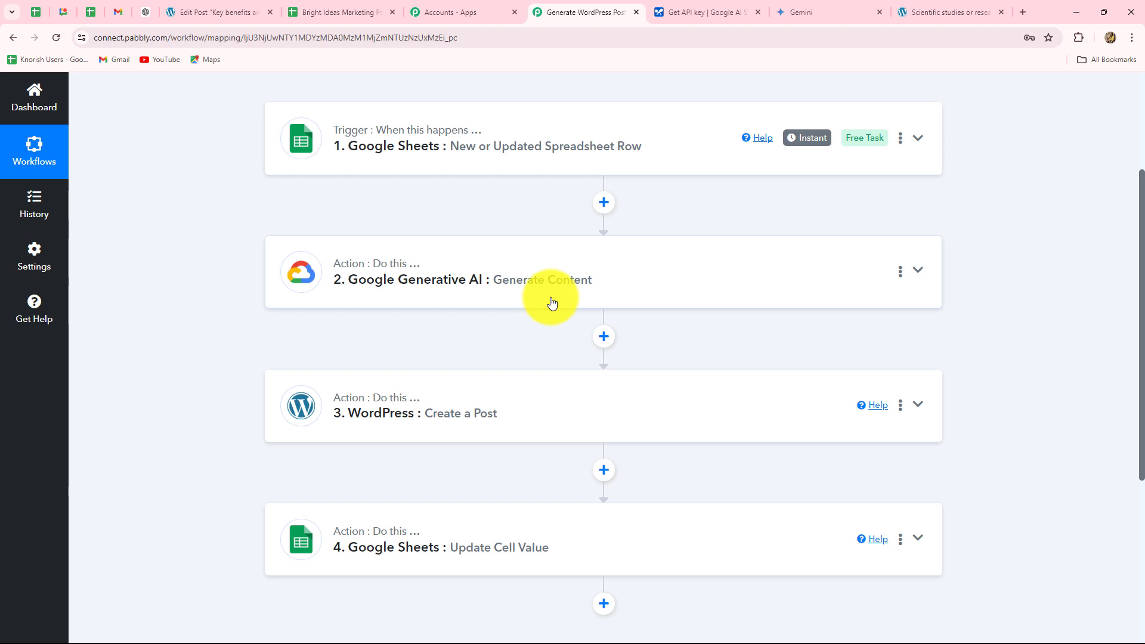
pyautogui.scroll(-2, 552, 303)
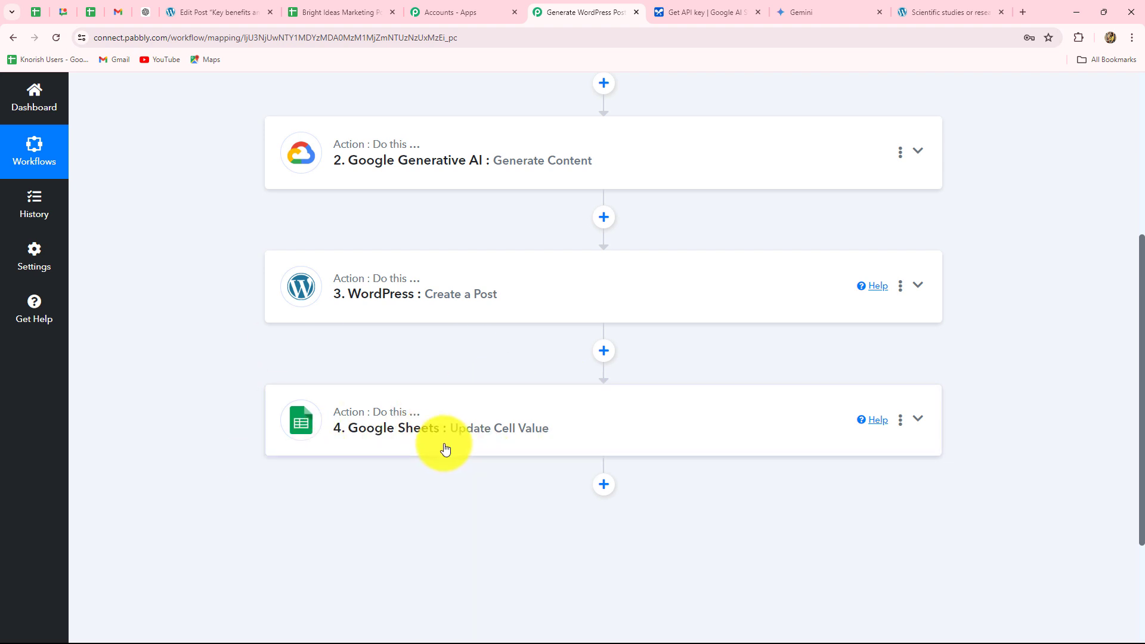
pyautogui.click(316, 11)
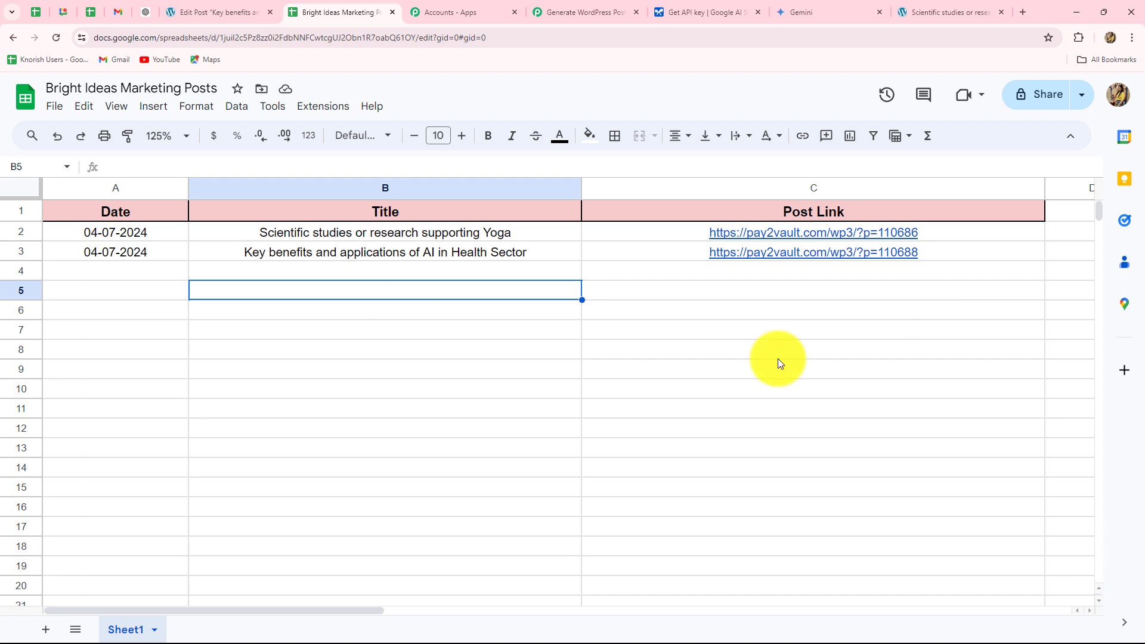
pyautogui.click(582, 12)
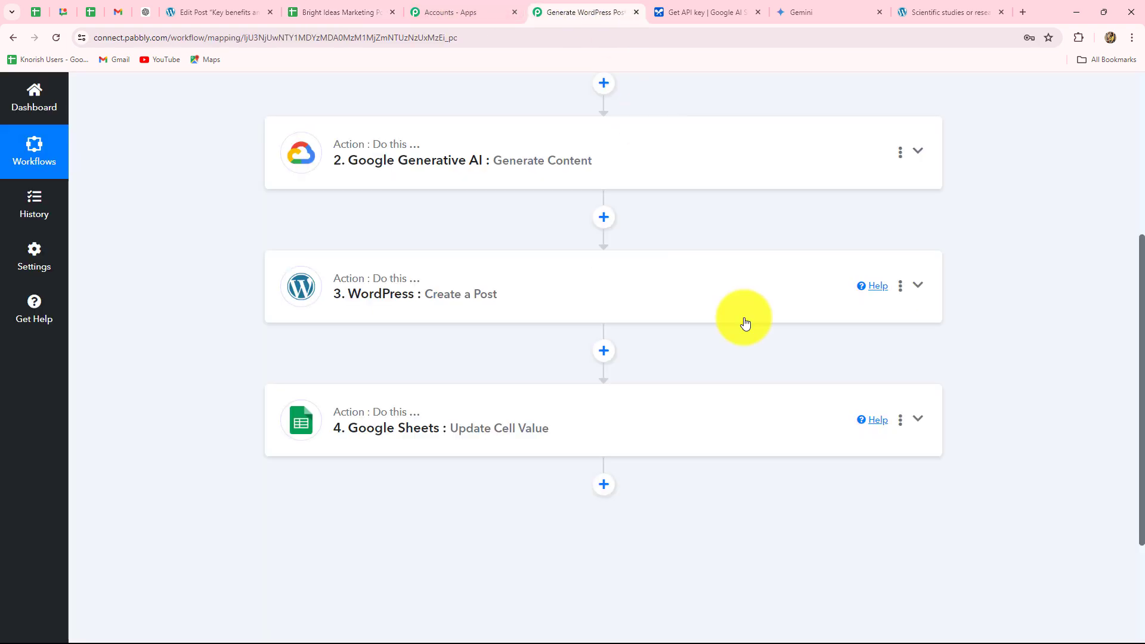
pyautogui.scroll(5, 932, 498)
pyautogui.scroll(-4, 932, 498)
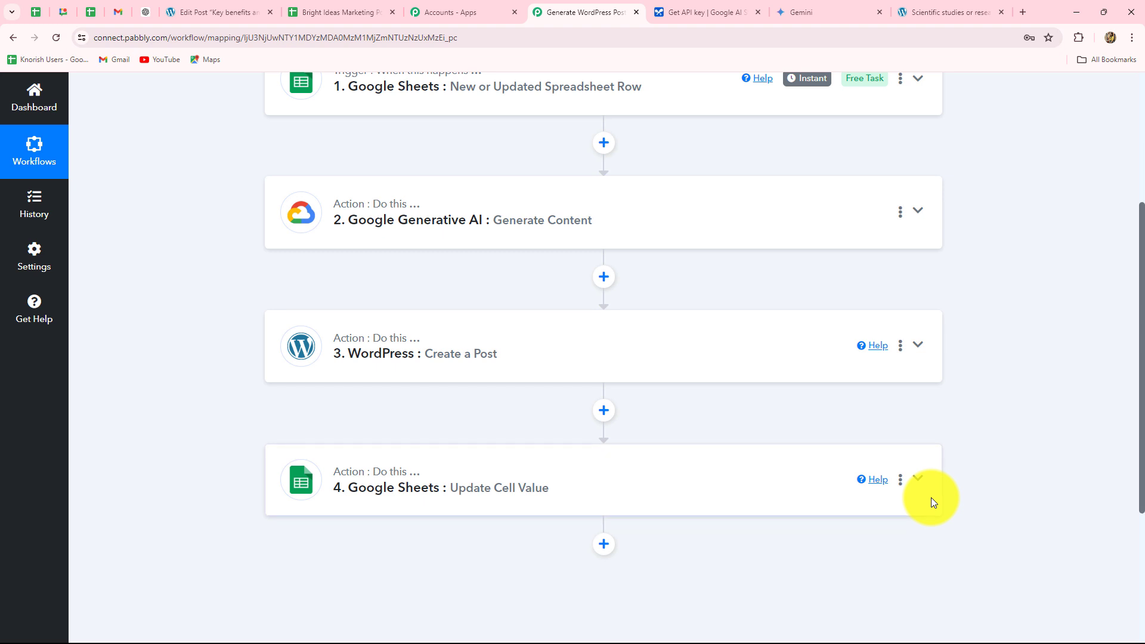
pyautogui.scroll(1, 932, 498)
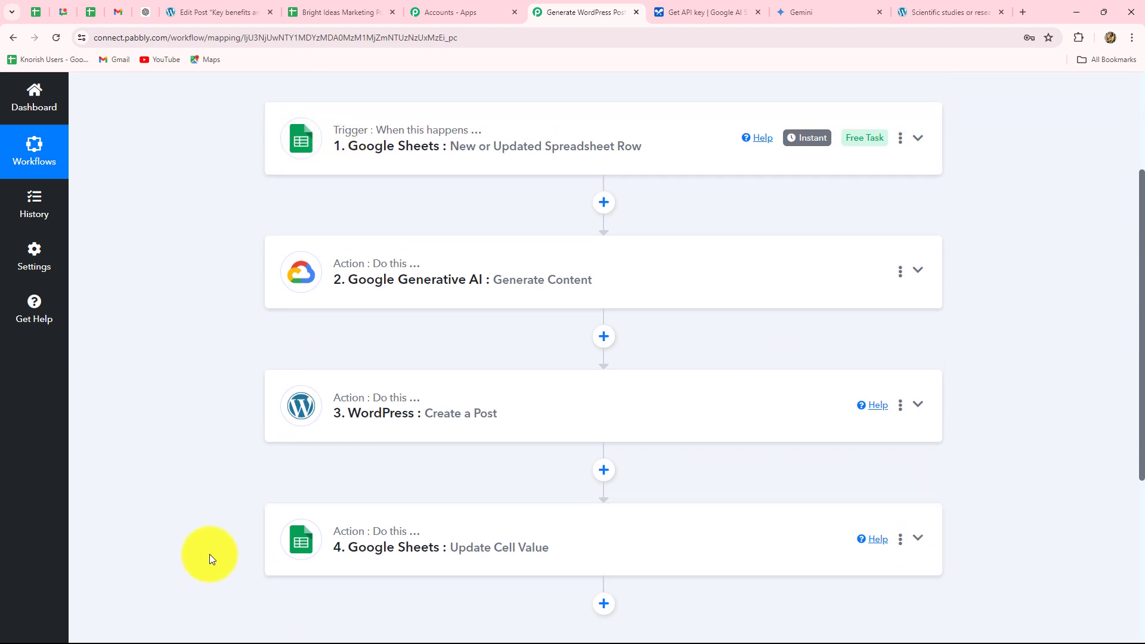
pyautogui.scroll(3, 210, 554)
pyautogui.scroll(-3, 209, 553)
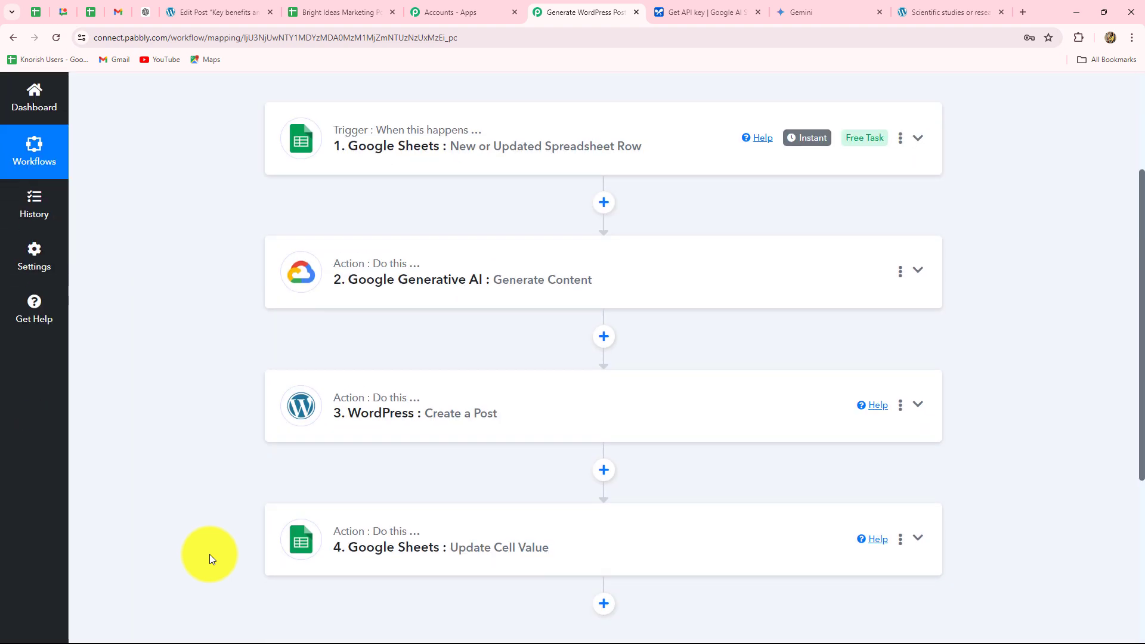